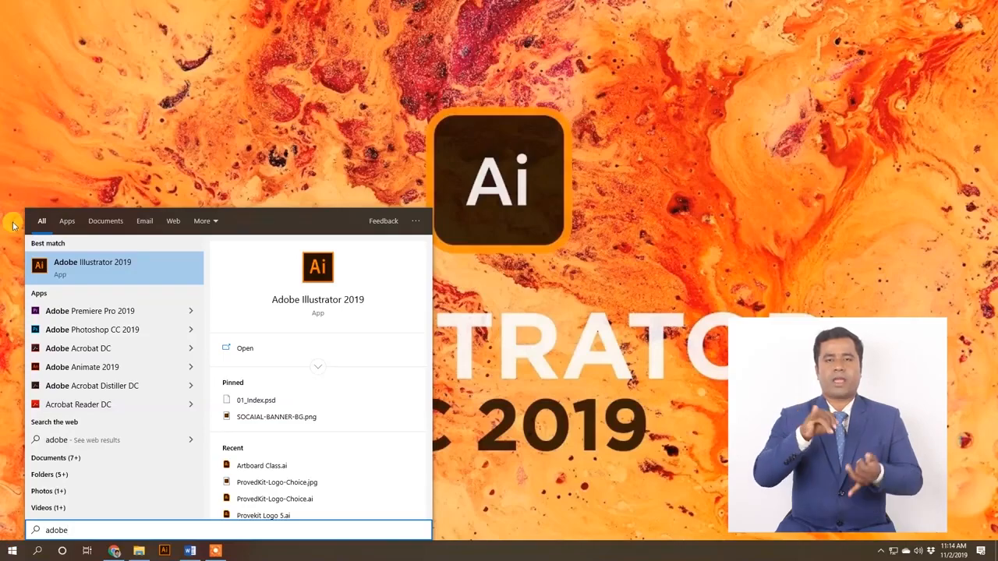
Step: Launch Adobe Illustrator 2019 and open Artboard Class.ai from the Class-3 folder
left_click(79, 267)
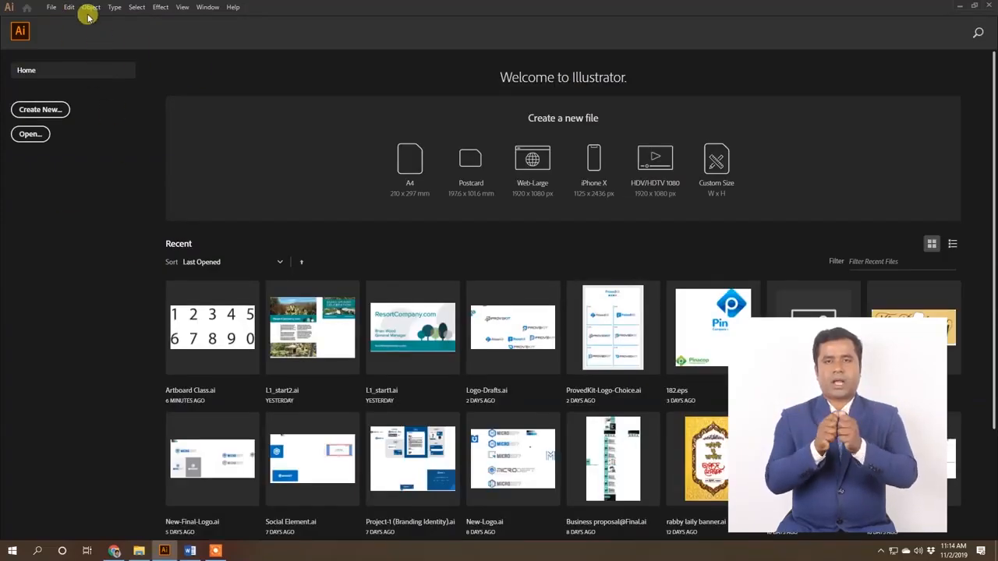
left_click(53, 9)
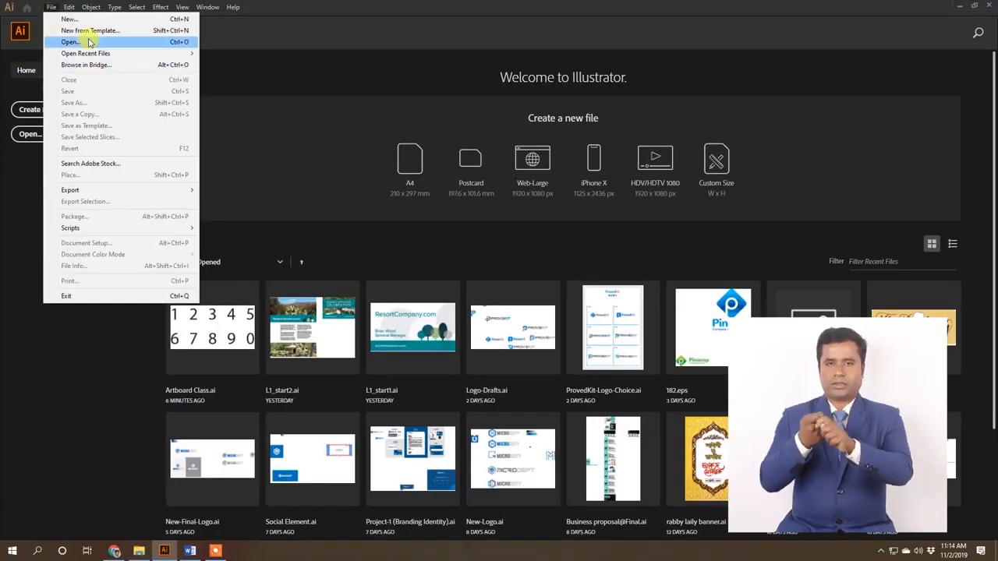
left_click(78, 42)
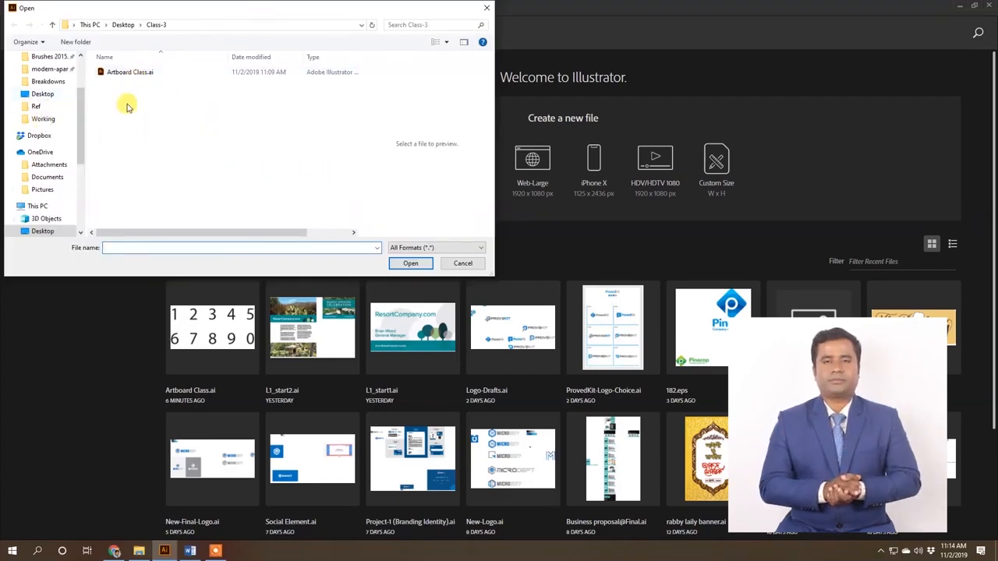
double_click(152, 84)
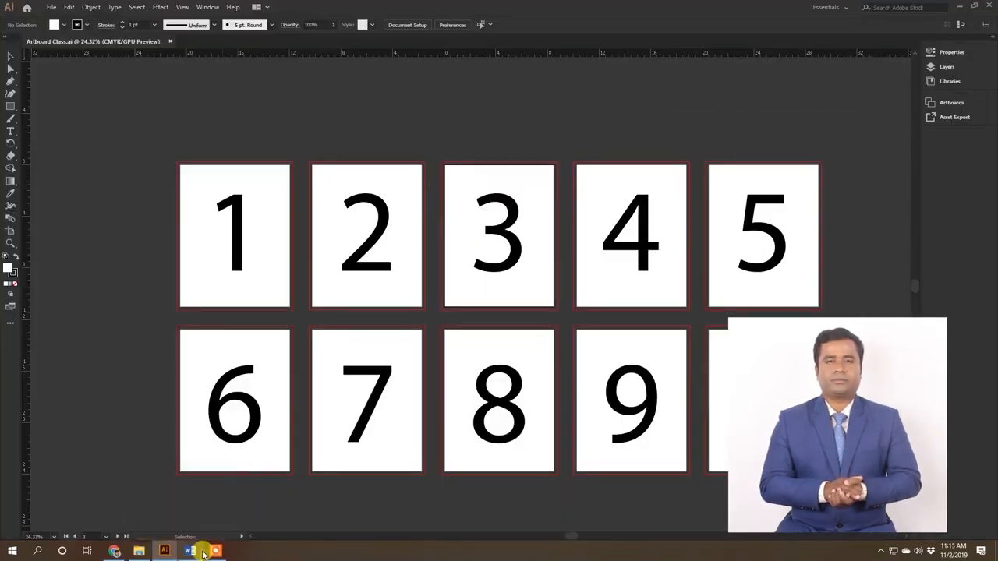
Step: Activate Artboards 1, 2, 3 and 4 in turn to check which artboard number is current
left_click(201, 553)
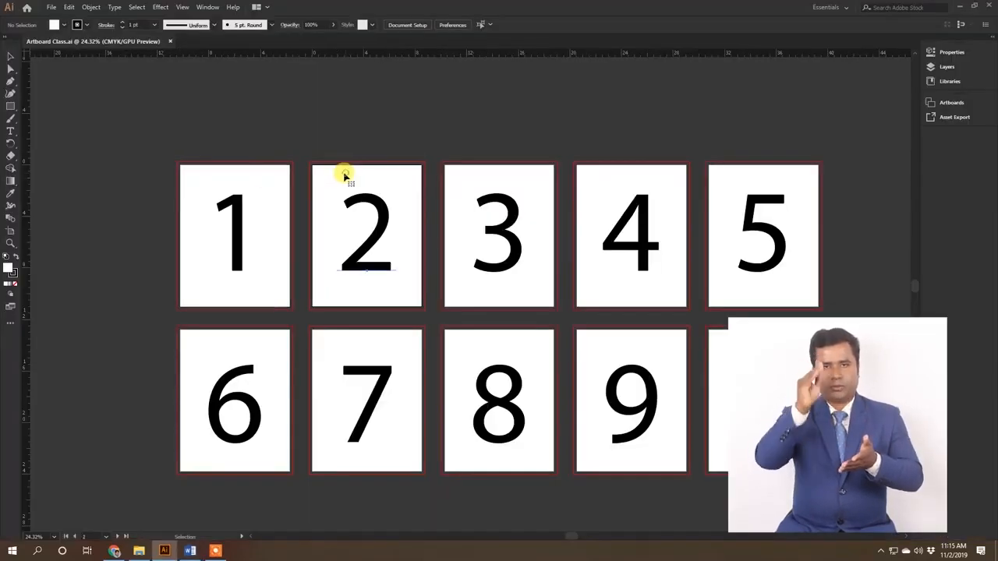
left_click(348, 181)
left_click(262, 170)
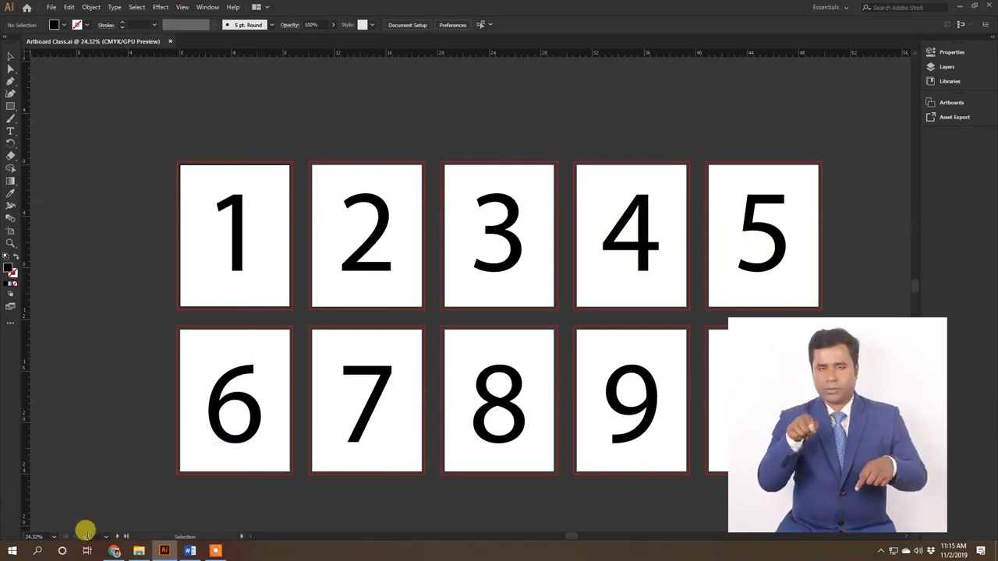
left_click(337, 216)
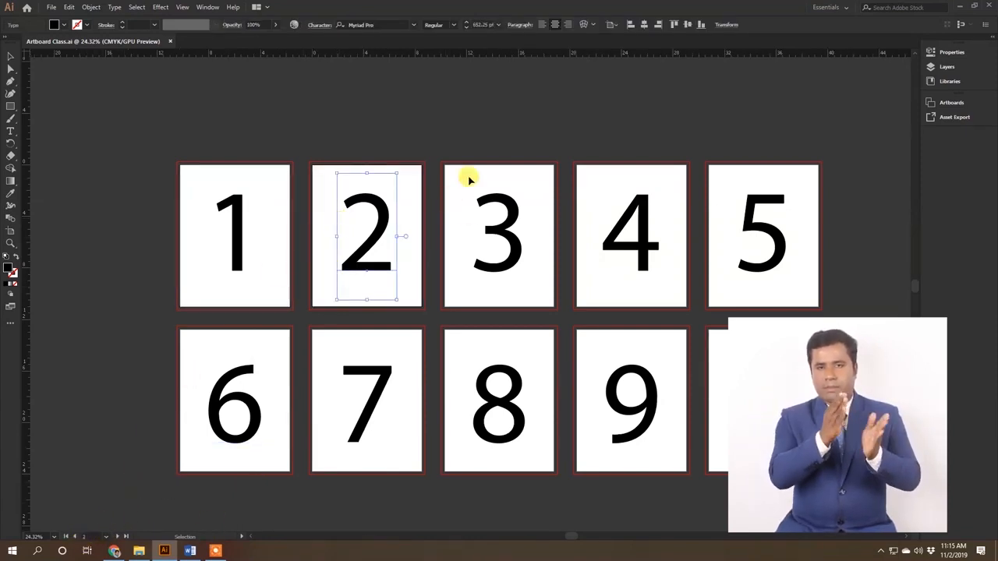
left_click(462, 190)
left_click(340, 182)
left_click(614, 209)
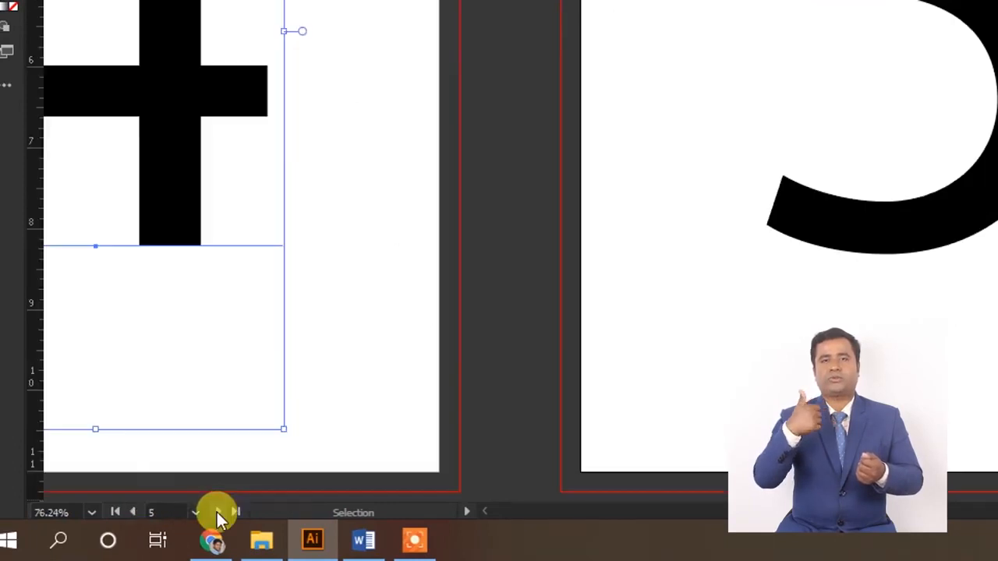
Step: Step forward one artboard at a time from Artboard 4 to the document's last artboard
left_click(201, 512)
left_click(218, 513)
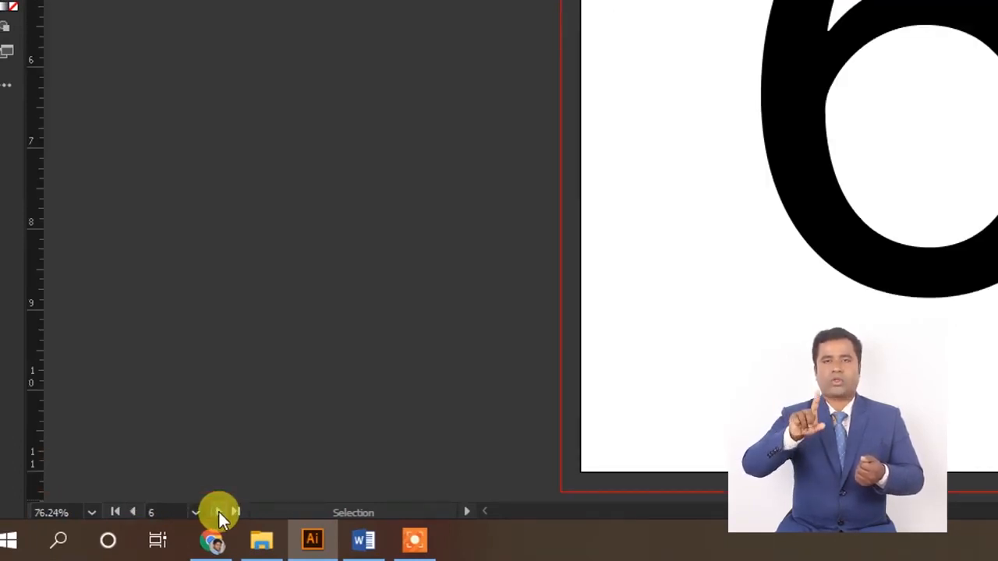
left_click(219, 512)
left_click(219, 512)
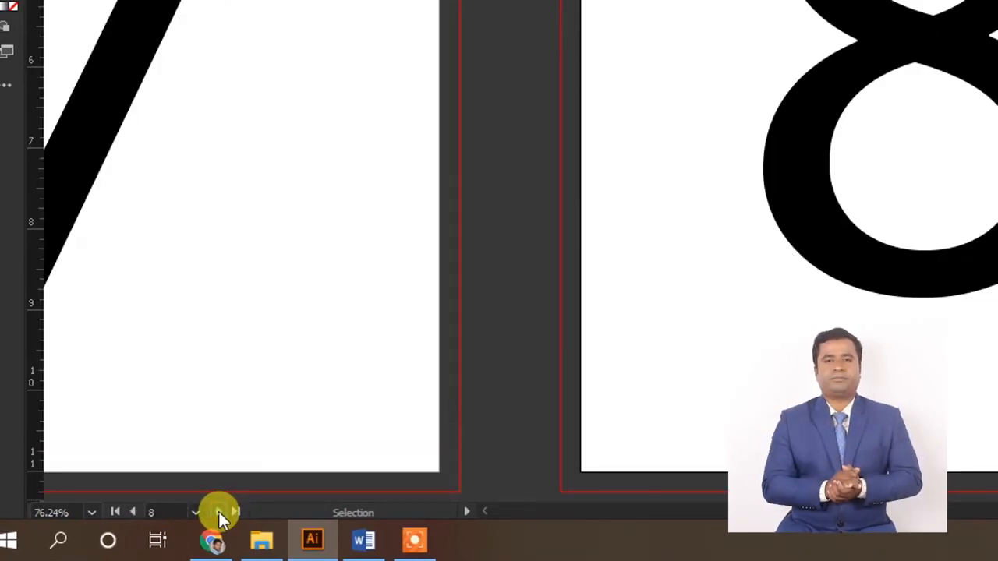
left_click(219, 512)
left_click(217, 512)
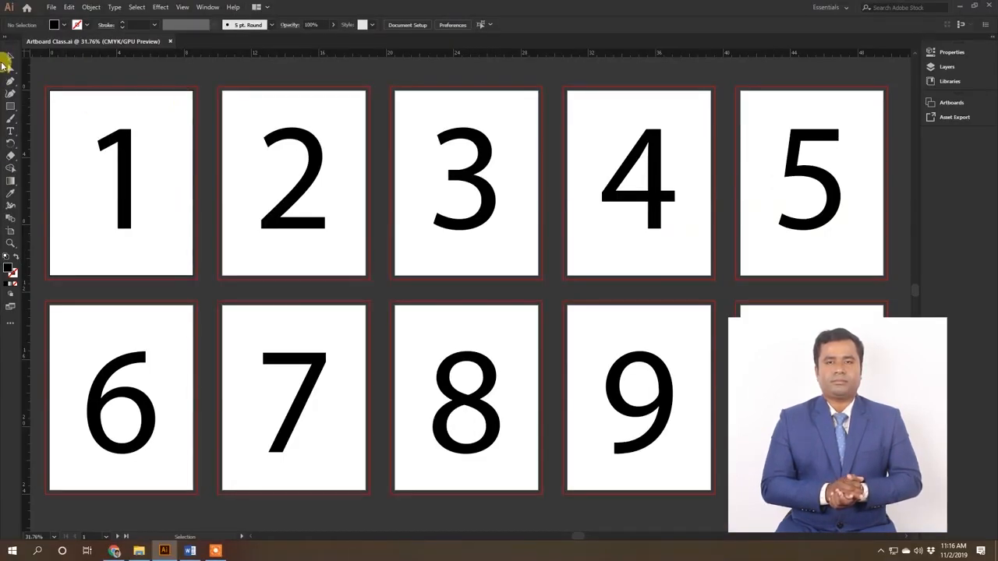
Step: Enlarge Artboard 1 outward on all sides with the Artboard tool, to about 10.28 by 13.73 in
left_click(11, 234)
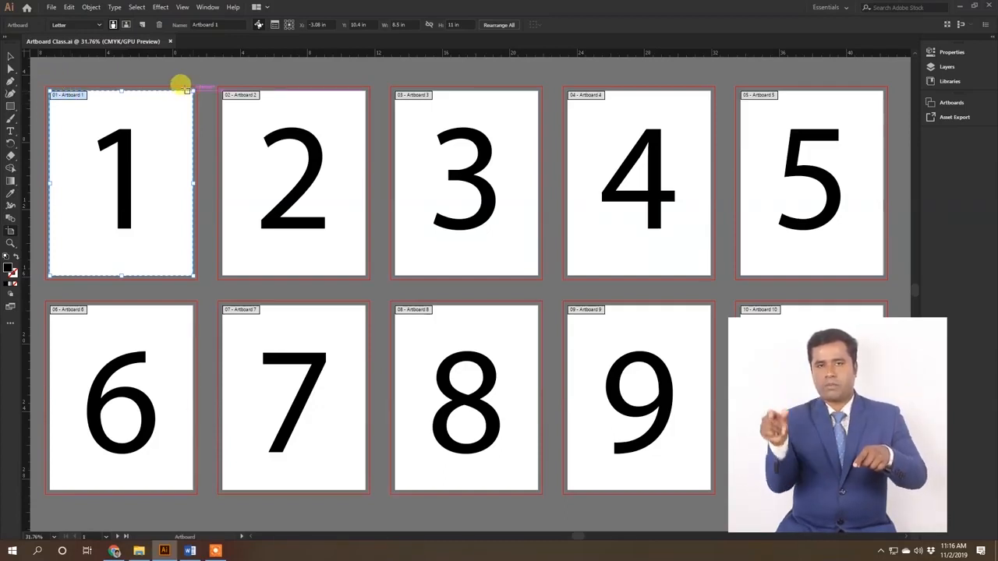
mouse_move(194, 184)
left_mouse_down()
mouse_move(112, 185)
mouse_move(193, 188)
left_mouse_up()
mouse_move(121, 276)
left_mouse_down()
mouse_move(129, 223)
mouse_move(117, 216)
mouse_move(106, 263)
mouse_move(119, 286)
left_mouse_up()
left_click_drag(49, 91, 31, 83)
left_click_drag(114, 86, 114, 66)
left_click_drag(193, 177, 208, 180)
left_click_drag(121, 285, 133, 296)
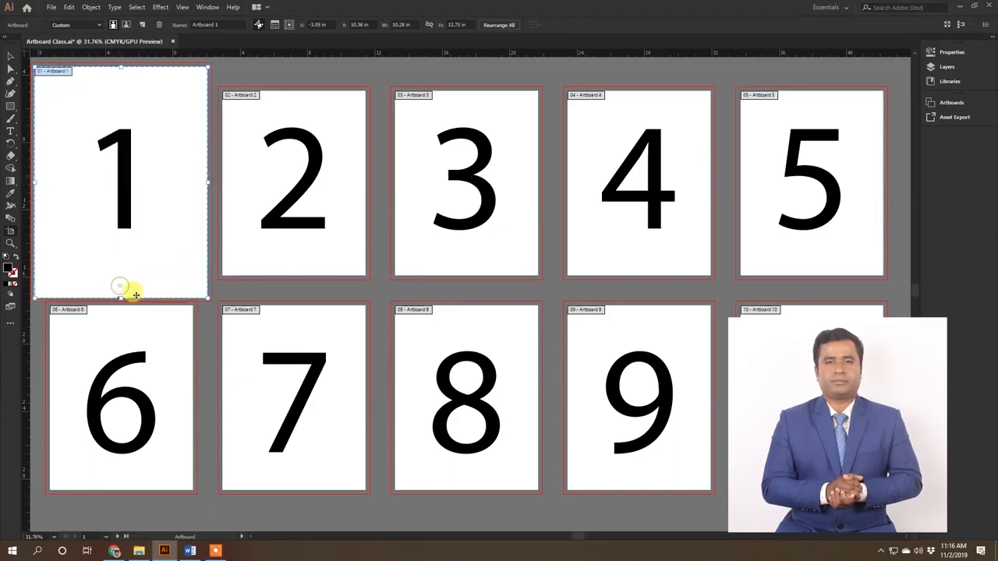
Step: Shrink Artboard 1 from its lower-right corner and left edge to about 6.4 by 11.91 in
left_click_drag(204, 294, 154, 257)
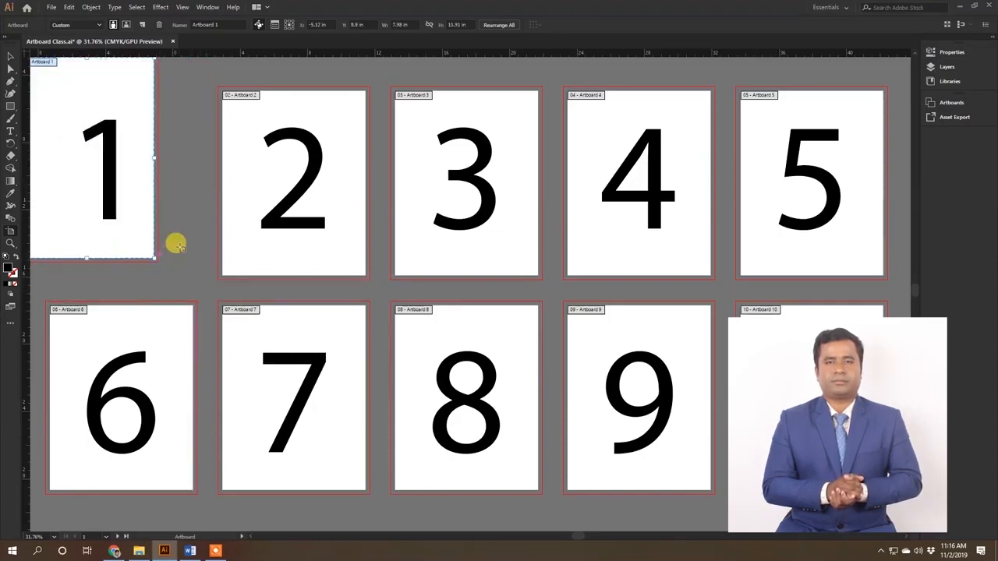
left_click_drag(112, 206, 268, 228)
left_click_drag(178, 178, 217, 184)
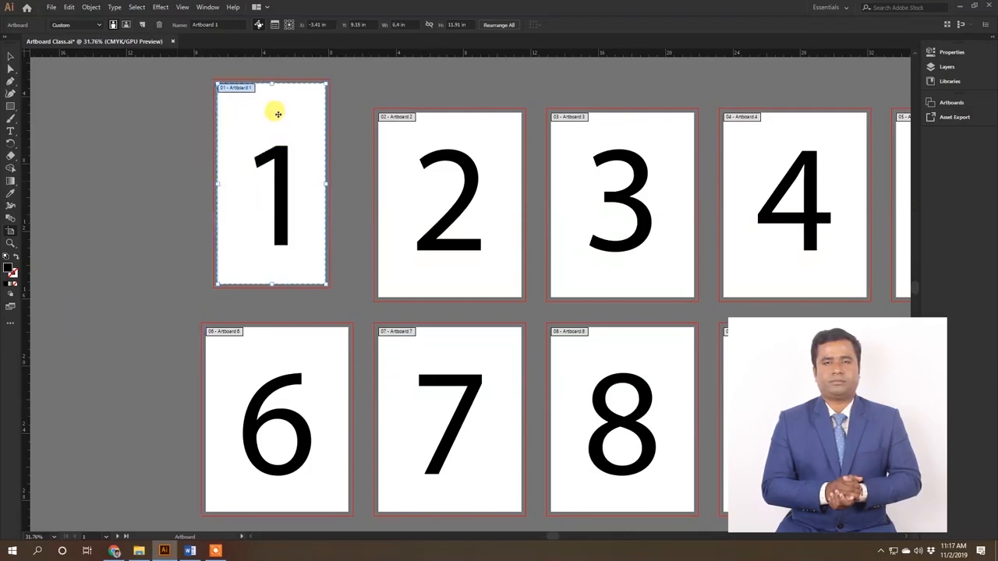
Step: Move Artboard 1 down and shift Artboards 2 to 5 up and to the right, spreading out the upper row
left_click_drag(282, 117, 289, 222)
left_click_drag(406, 249, 432, 152)
left_click_drag(613, 316, 675, 219)
left_click_drag(807, 235, 860, 119)
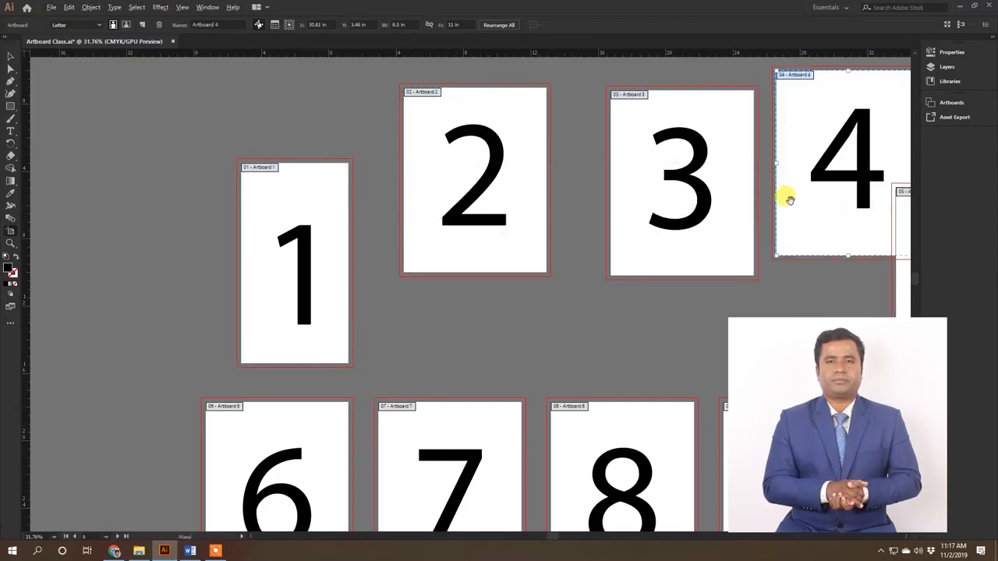
key("space")
left_click_drag(794, 204, 327, 196)
left_click_drag(471, 300, 676, 216)
key("space")
left_click_drag(413, 226, 806, 166)
Step: Move Artboards 6, 7 and 8 down and to the left, away from the upper row
scroll(496, 270, "down", 5)
left_click_drag(377, 319, 290, 353)
left_click_drag(444, 339, 398, 412)
left_click_drag(510, 346, 492, 415)
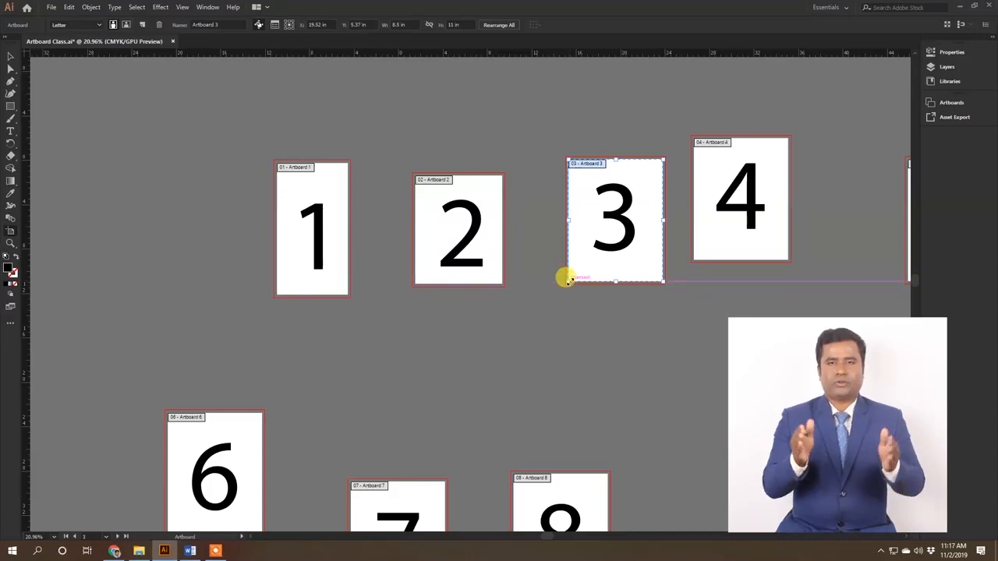
Step: Try resizing Artboard 3 from its lower-left corner, to about 10.85 by 14.04 in and back to about 9.44 by 12.22 in
left_click_drag(567, 279, 550, 315)
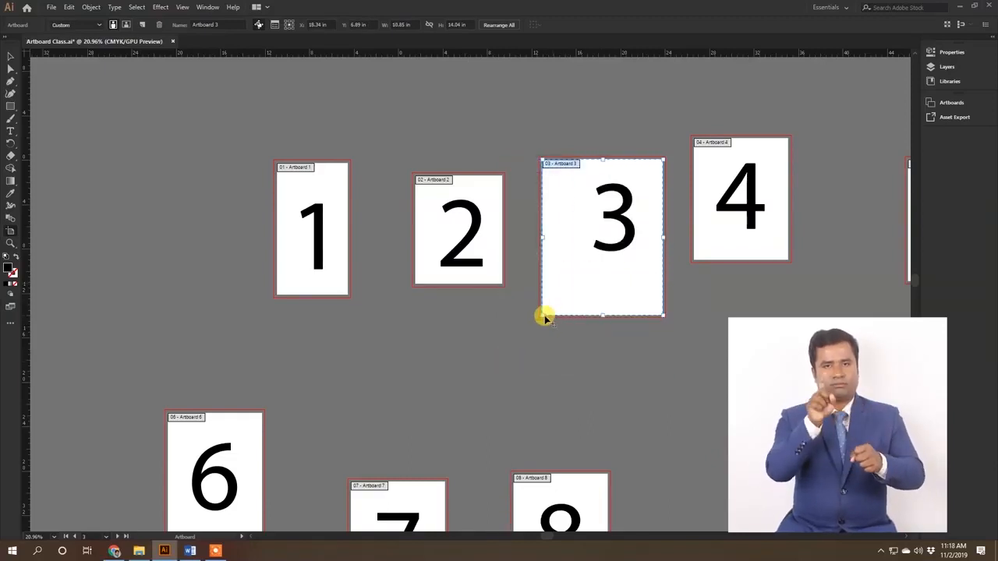
left_click(538, 318)
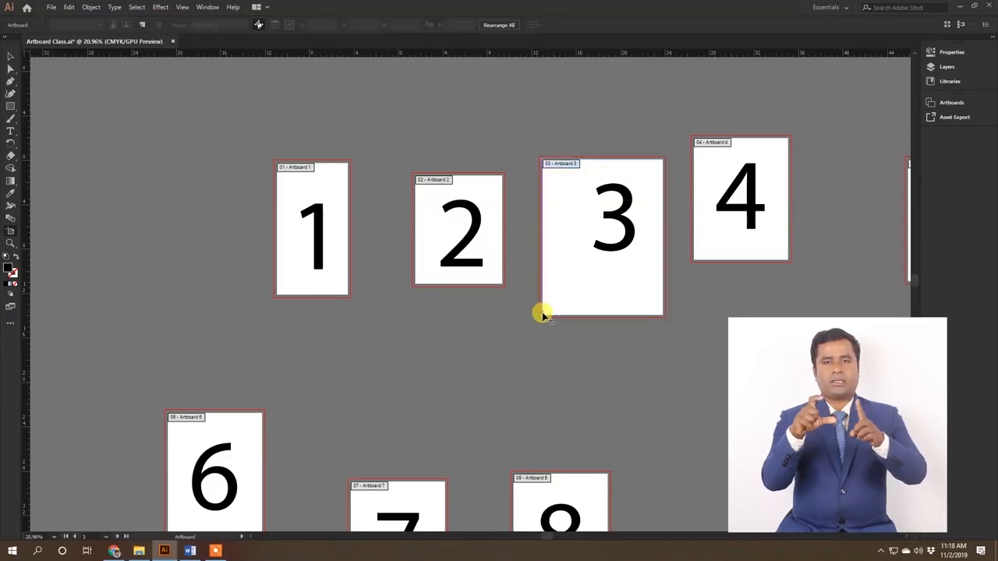
left_click(558, 298)
left_click_drag(542, 313, 556, 296)
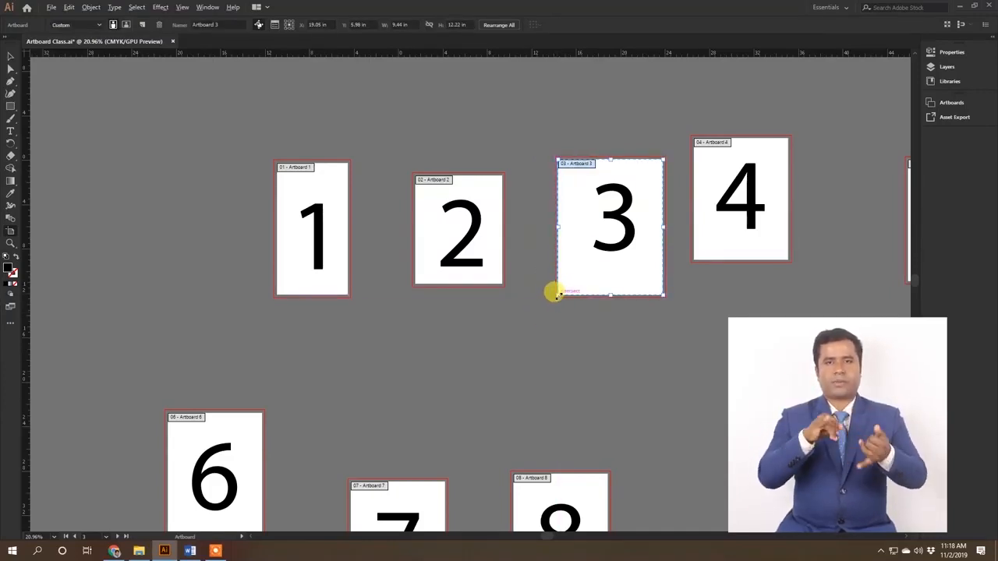
mouse_move(554, 293)
left_mouse_down()
mouse_move(588, 254)
mouse_move(541, 314)
mouse_move(553, 309)
mouse_move(590, 265)
mouse_move(522, 329)
mouse_move(580, 245)
mouse_move(521, 325)
mouse_move(559, 270)
mouse_move(558, 292)
mouse_move(546, 290)
mouse_move(570, 272)
mouse_move(530, 319)
mouse_move(574, 249)
mouse_move(548, 304)
left_mouse_up()
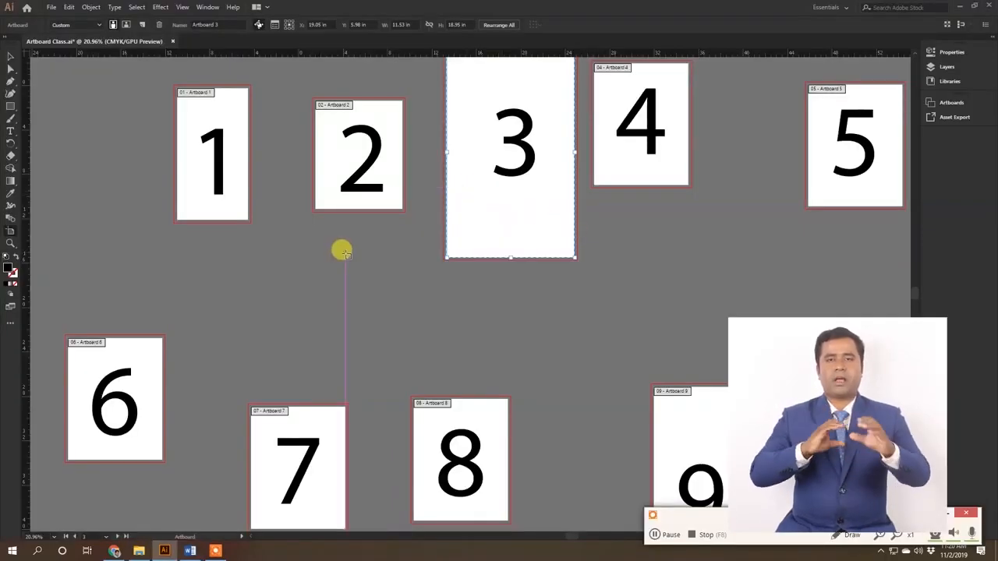
Step: Undo the last two size changes of Artboard 3 and redo them
key("v")
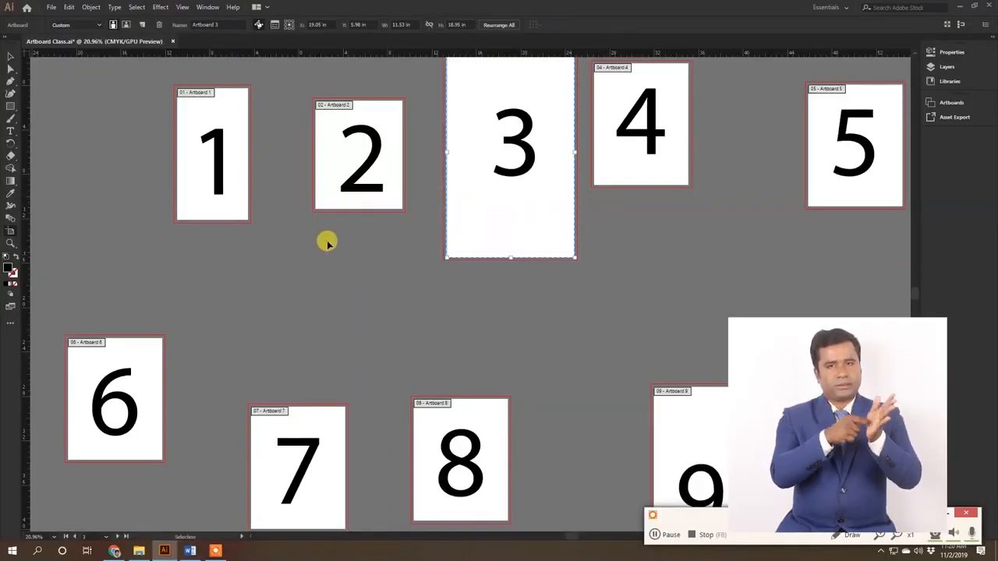
key("ctrl+z")
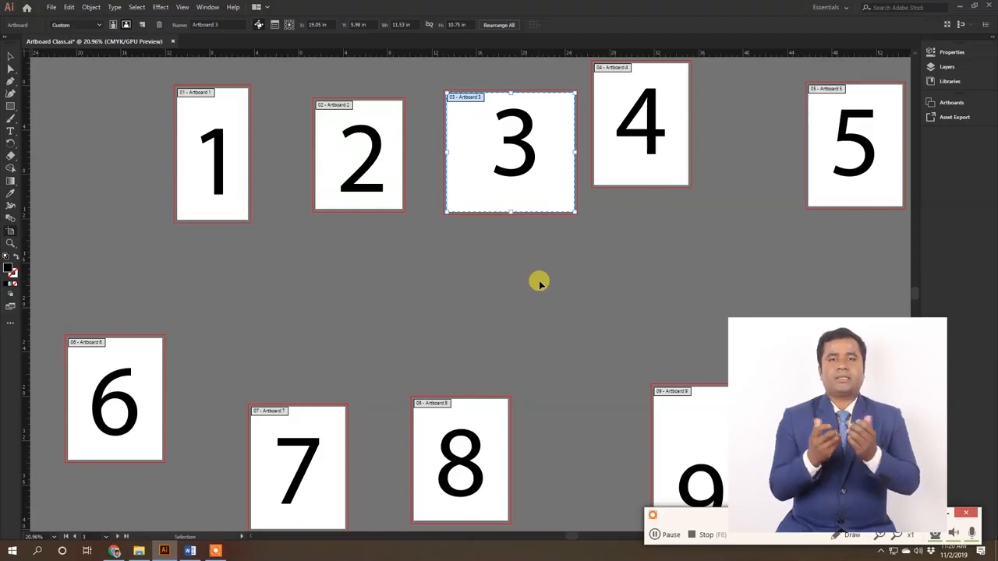
key("ctrl+z")
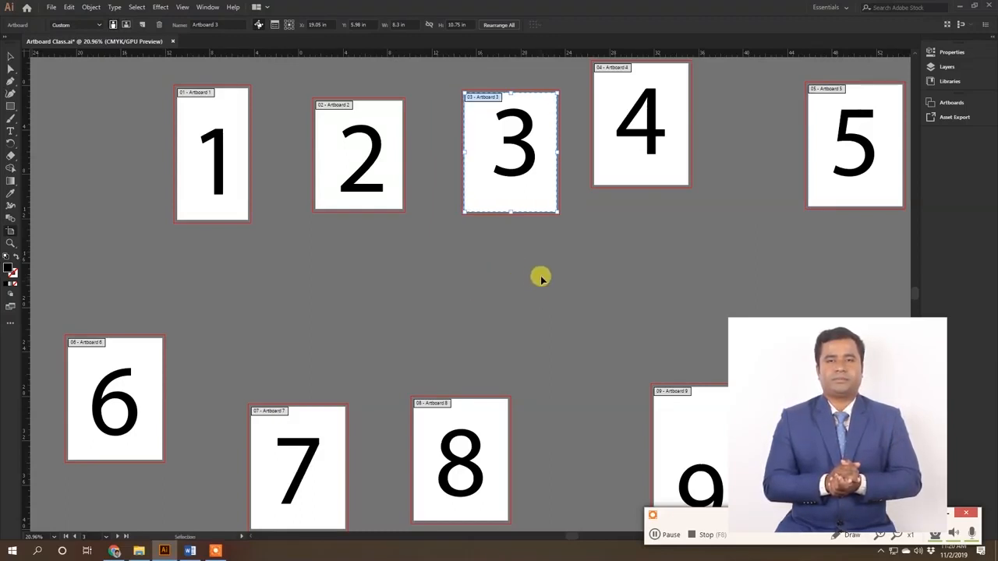
key("ctrl+shift+z")
key("ctrl+shift+z")
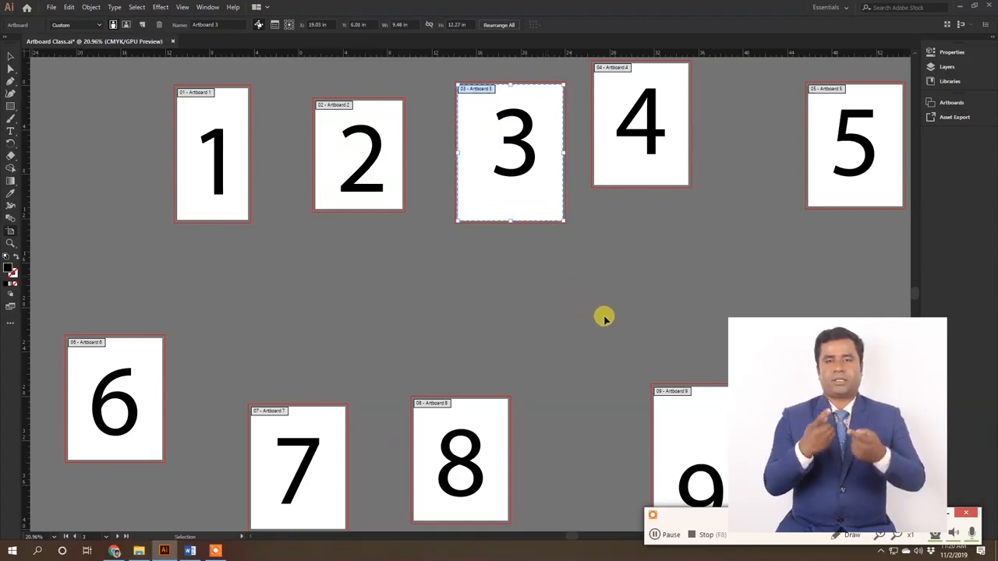
Step: Undo the size and position changes of Artboards 3, 2, 1 and 9 one by one
key("ctrl+z")
key("ctrl+z")
key("ctrl+z")
key("ctrl+z")
key("ctrl+z")
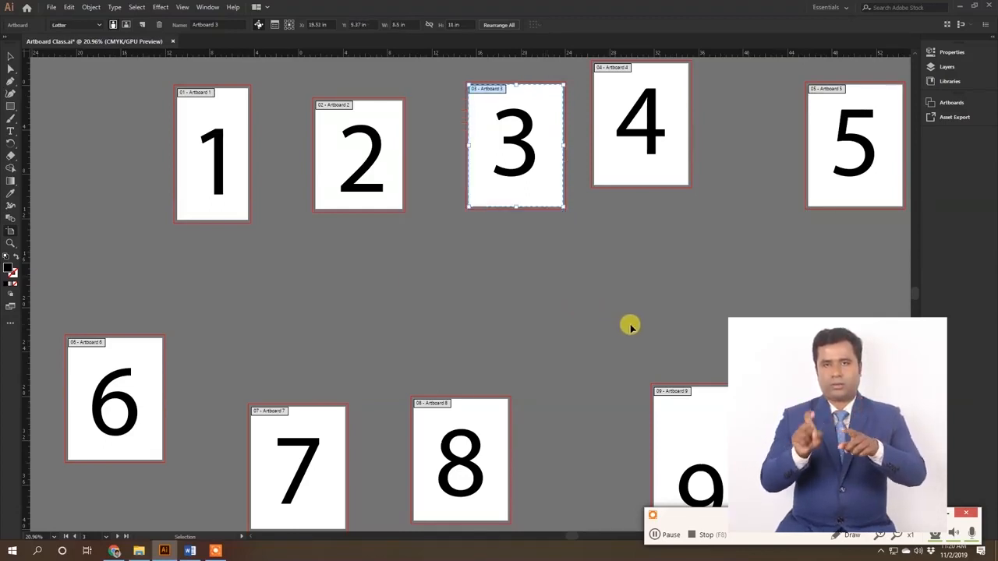
key("ctrl+z")
key("ctrl+z")
key("ctrl+z")
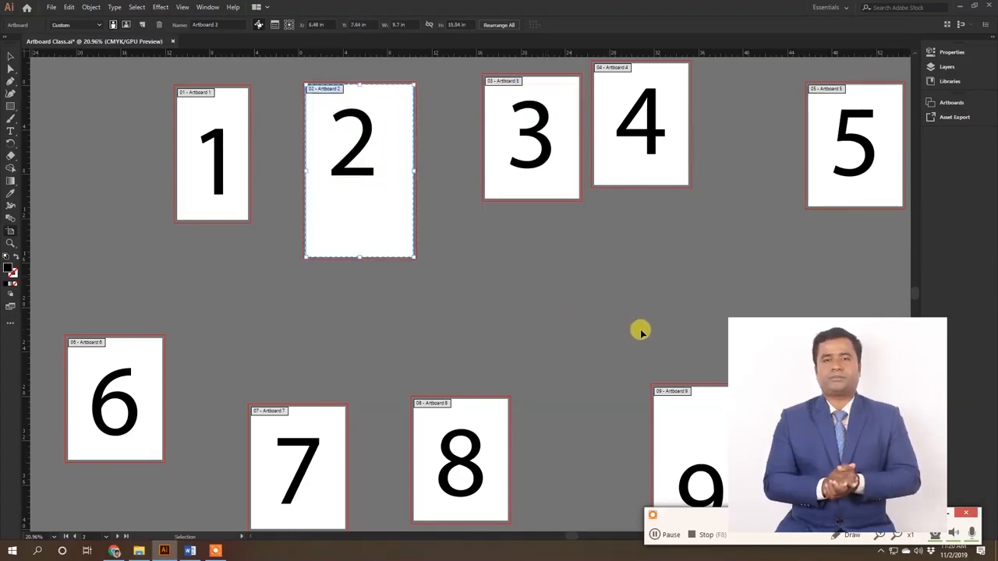
key("ctrl+z")
key("ctrl+z")
key("ctrl+z")
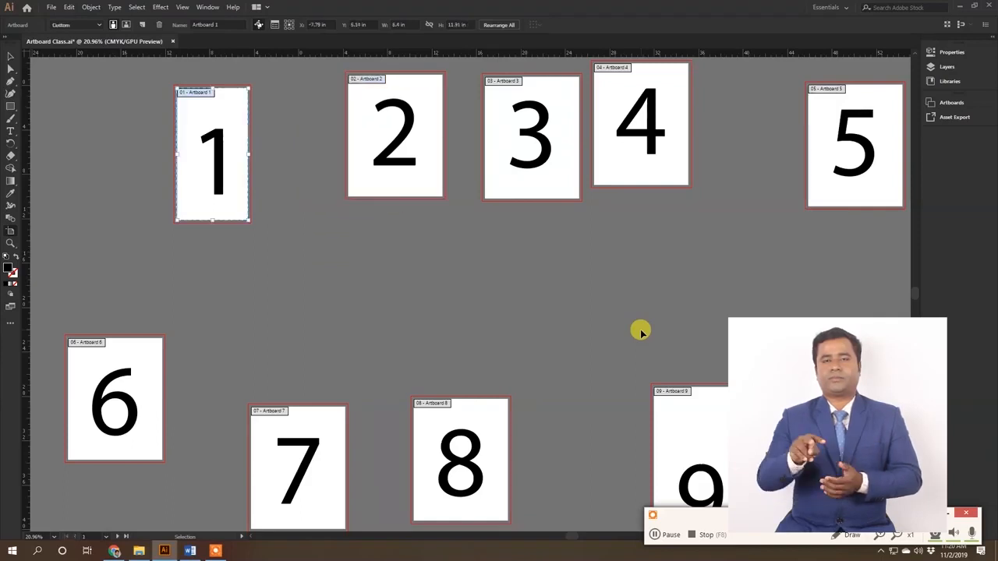
key("ctrl+z")
key("ctrl+z")
key("ctrl+z")
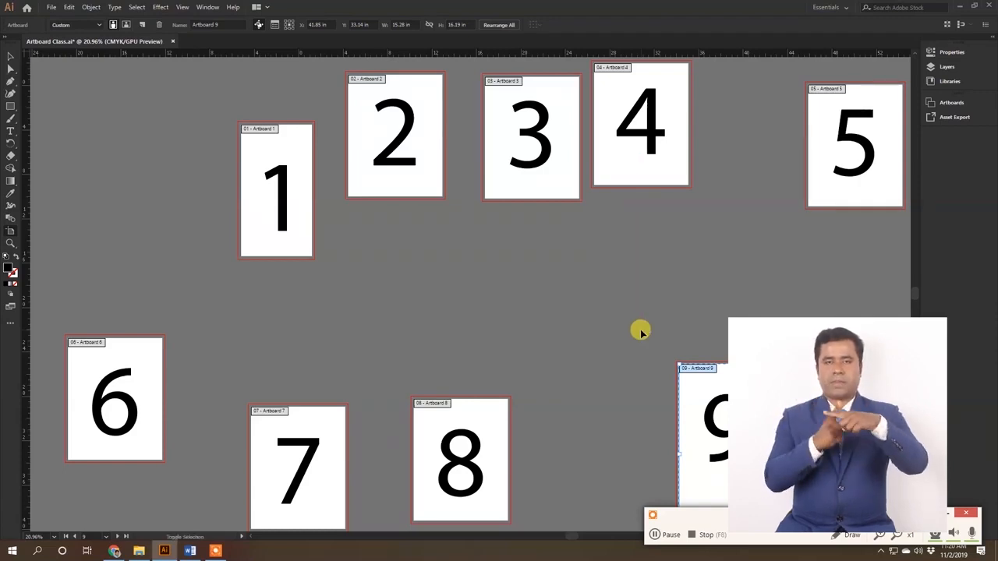
Step: Redo the changes to Artboards 9, 1, 2 and 3 one by one
key("ctrl+z")
key("ctrl+z")
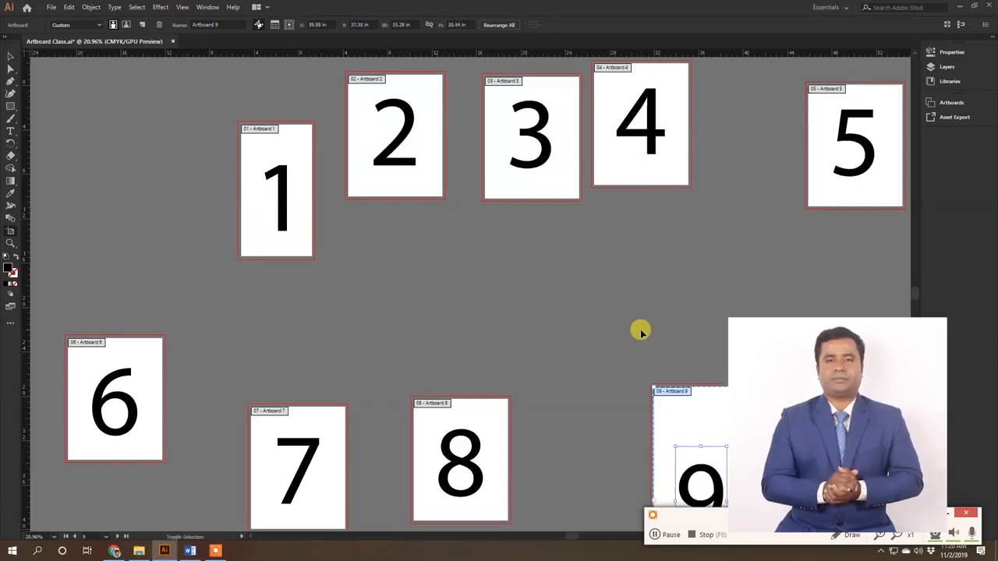
key("ctrl+z")
key("ctrl+z")
key("ctrl+z")
key("ctrl+z")
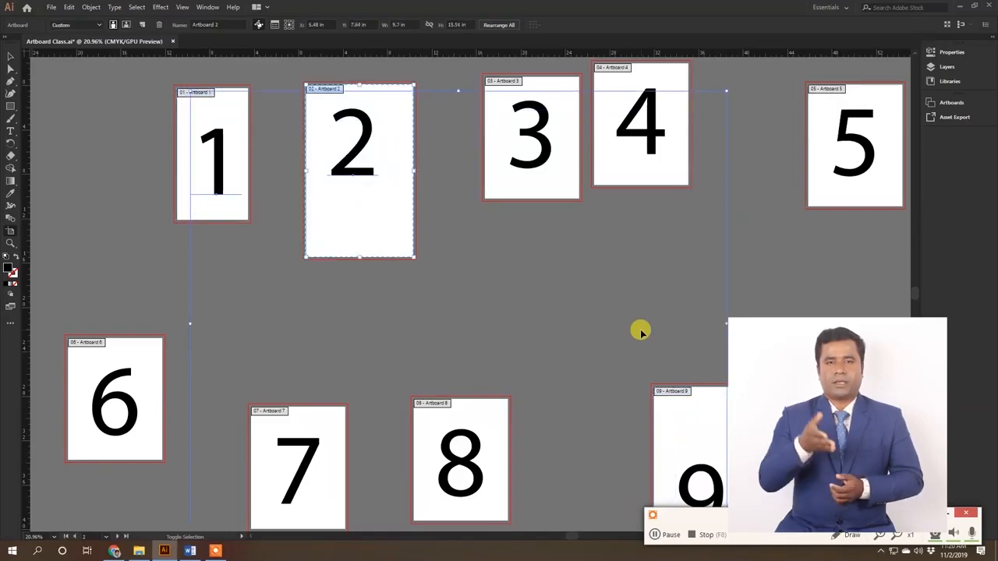
key("ctrl+z")
key("ctrl+z")
key("ctrl+z")
key("ctrl+z")
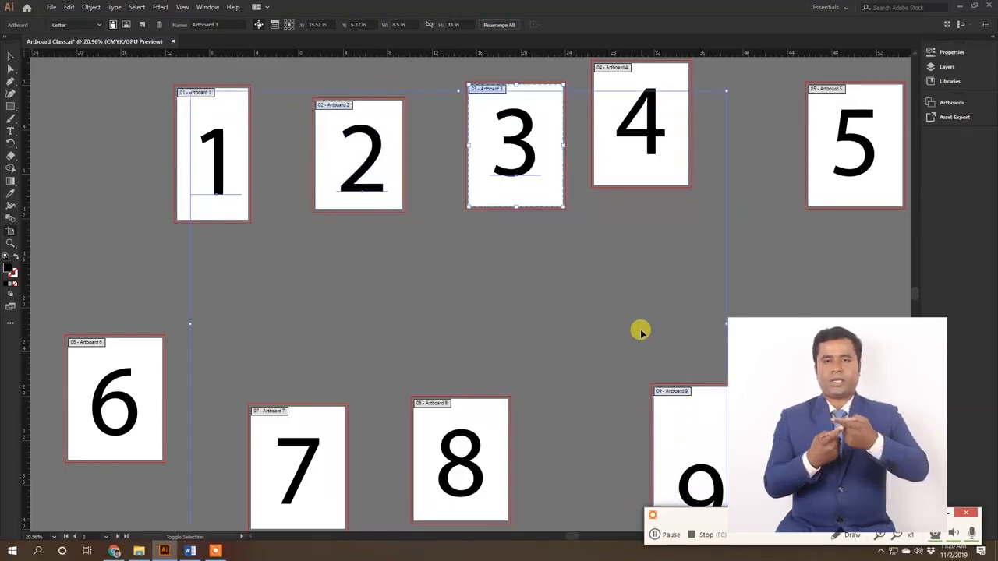
key("ctrl+z")
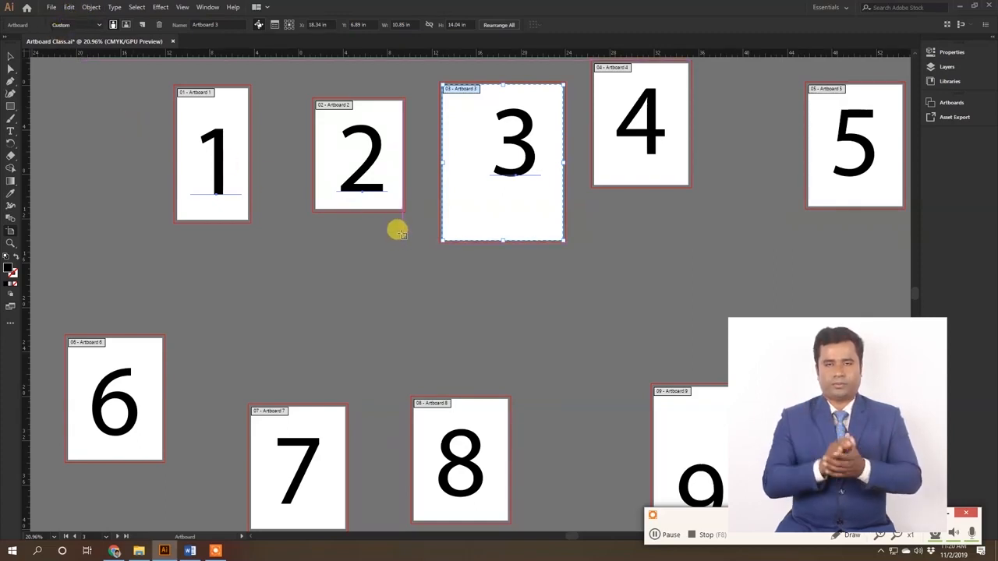
Step: Undo the recent resizes of Artboard 3 and the last changes to Artboard 2
key("ctrl")
key("ctrl+z")
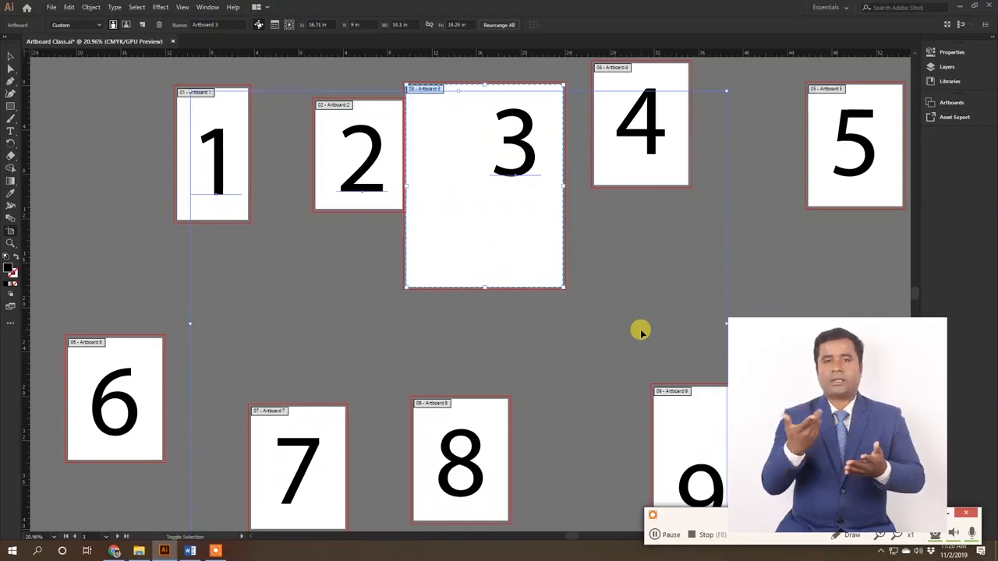
key("ctrl+z")
key("ctrl+z")
Step: Undo the changes to Artboards 2, 1, 10 and 9 one by one
key("ctrl+z")
key("ctrl+z")
key("ctrl+z")
key("ctrl+z")
key("ctrl+z")
key("ctrl+z")
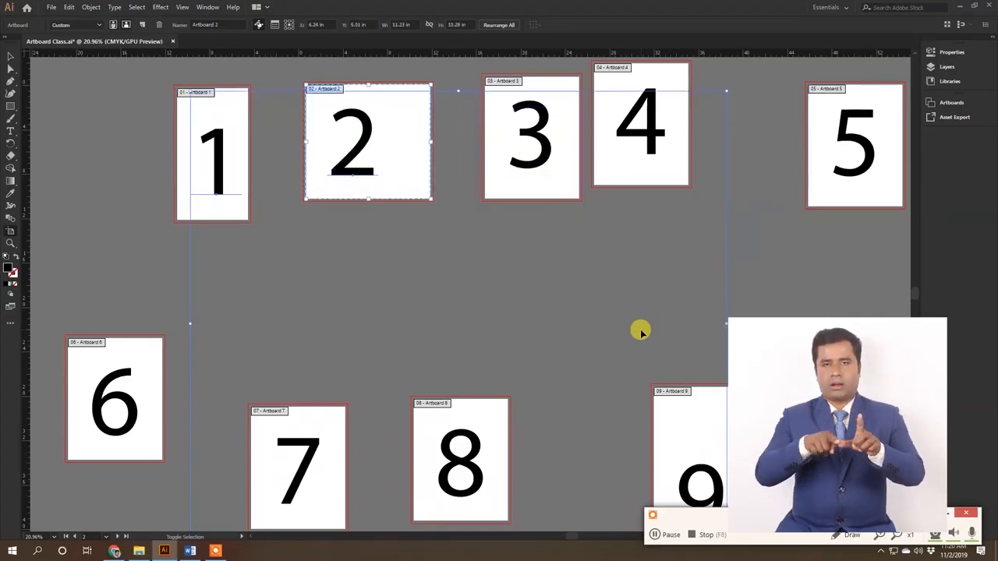
key("ctrl+z")
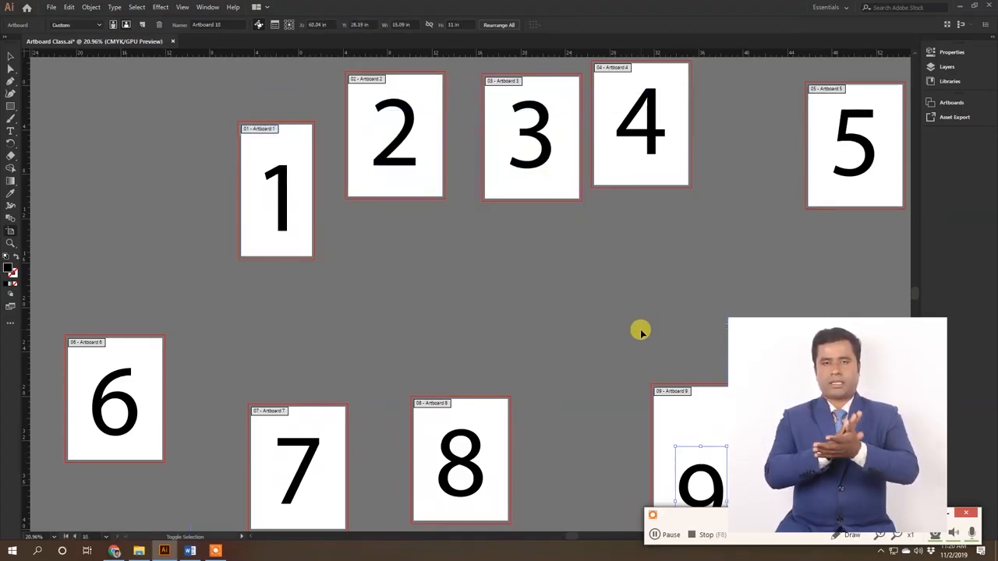
key("ctrl+z")
key("ctrl+z")
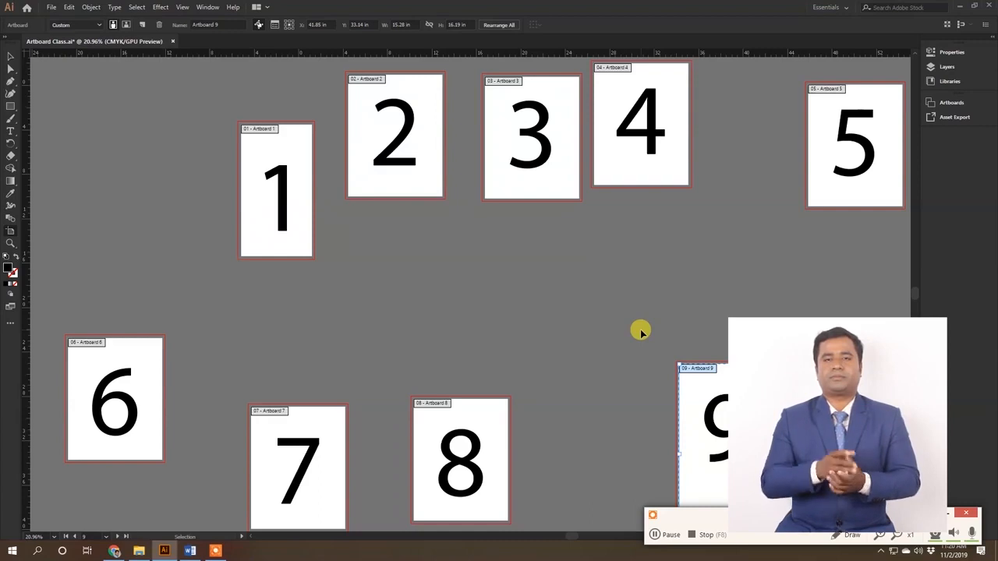
Step: Redo the changes to Artboards 9, 10, 1, 2 and 3 one by one
key("ctrl+z")
key("ctrl+z")
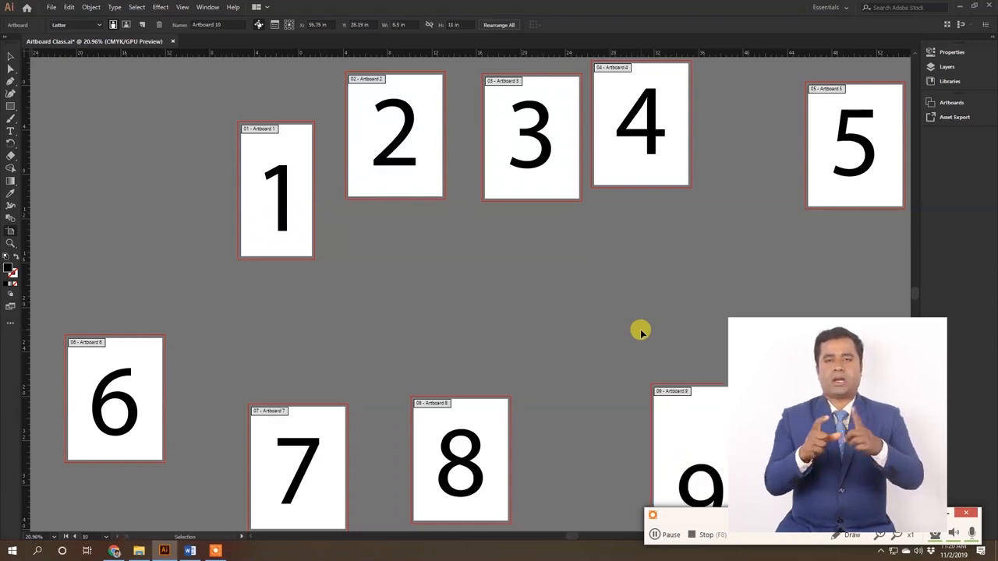
key("ctrl+z")
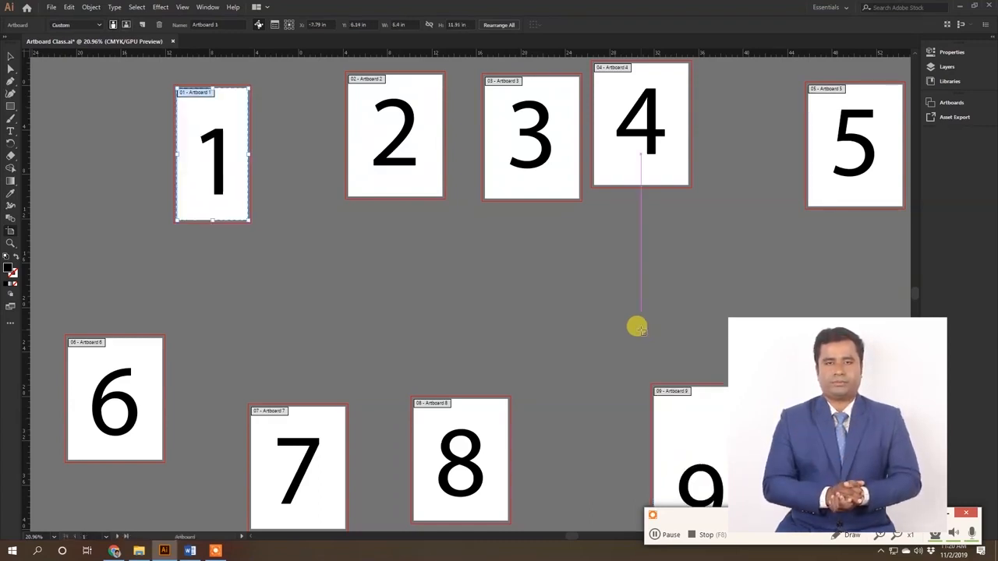
key("ctrl+z")
Step: Look up the Undo and Redo commands and their keyboard shortcuts
left_click(53, 7)
left_click(64, 9)
left_click(69, 10)
left_click(69, 8)
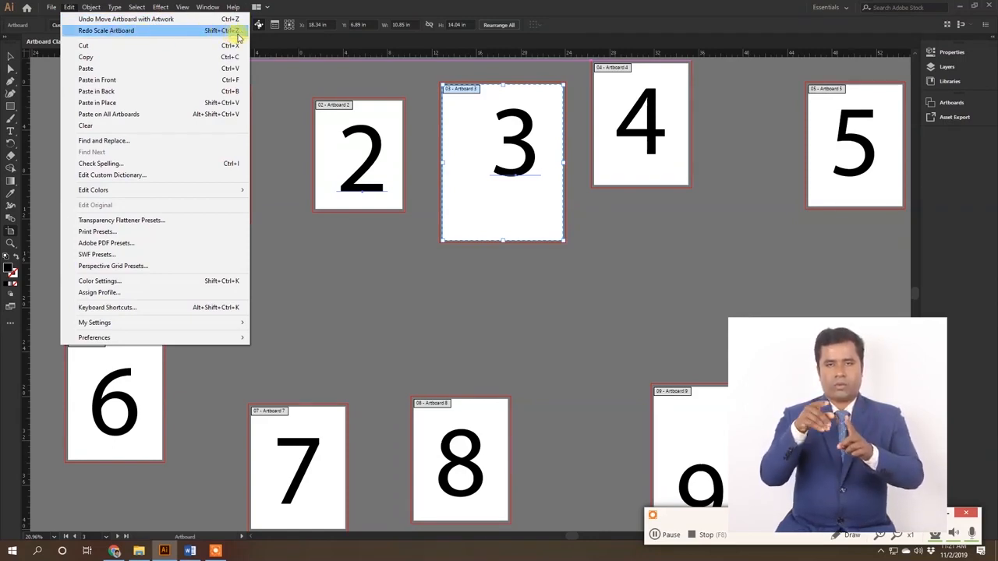
Step: Revert Artboard Class.ai to its saved version, leave artboard editing and fit all artboards in the window
left_click(51, 7)
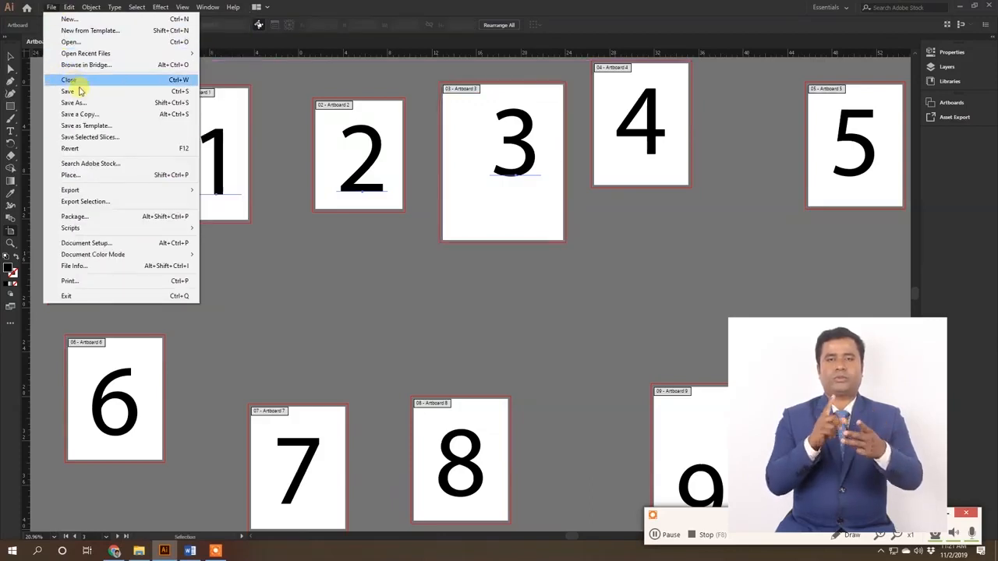
left_click(125, 154)
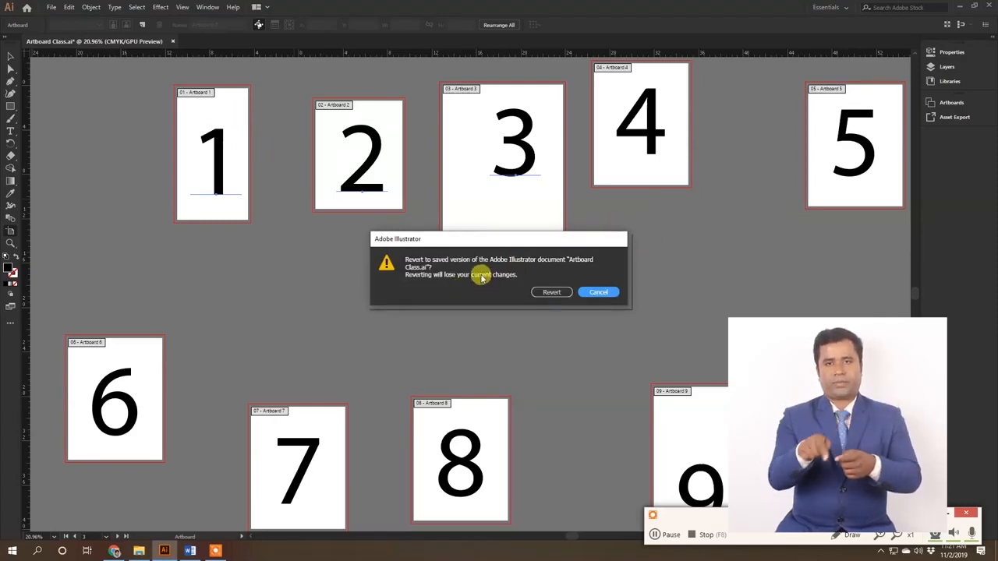
left_click(551, 293)
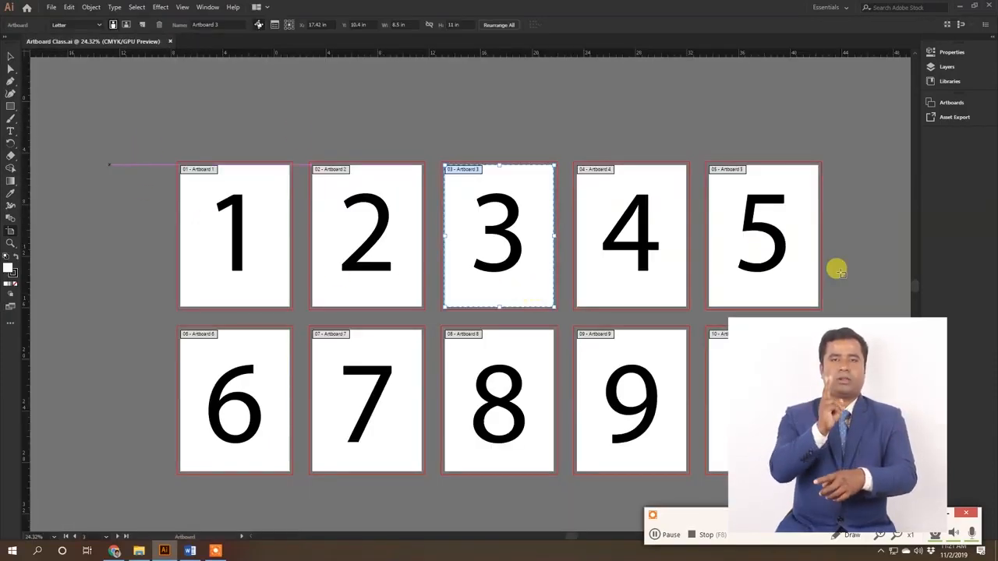
key("Escape")
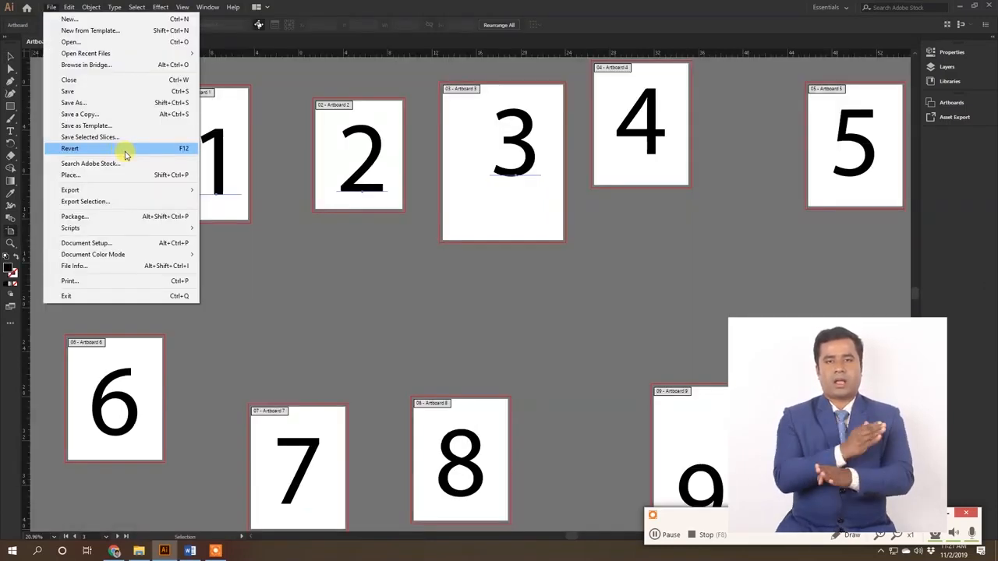
left_click(125, 156)
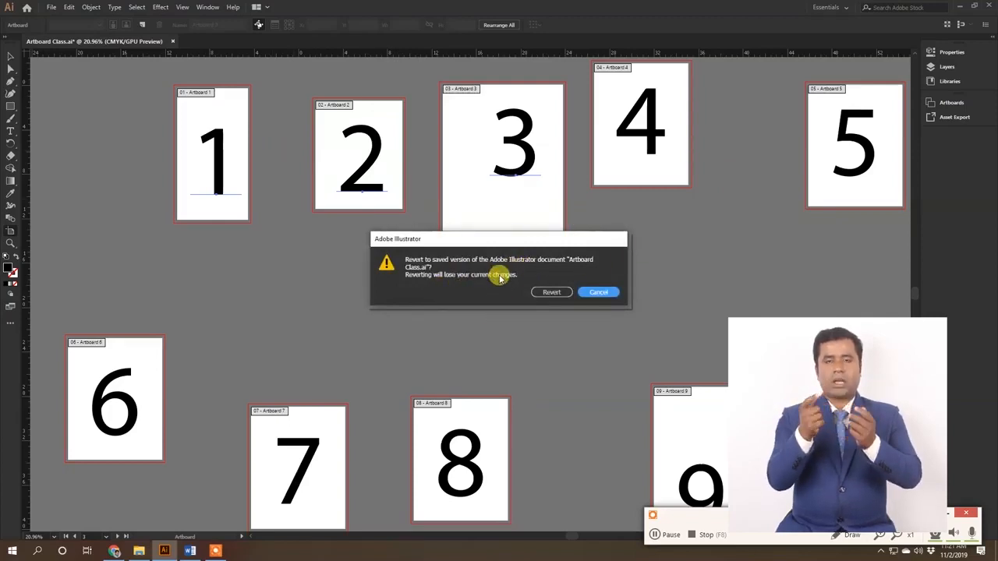
left_click(547, 292)
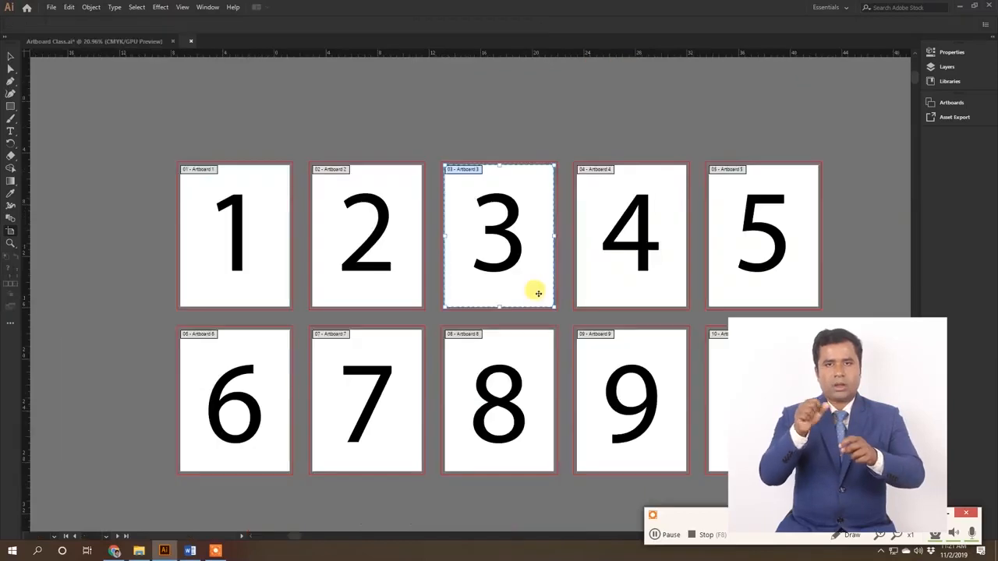
key("Escape")
key("ctrl+alt+0")
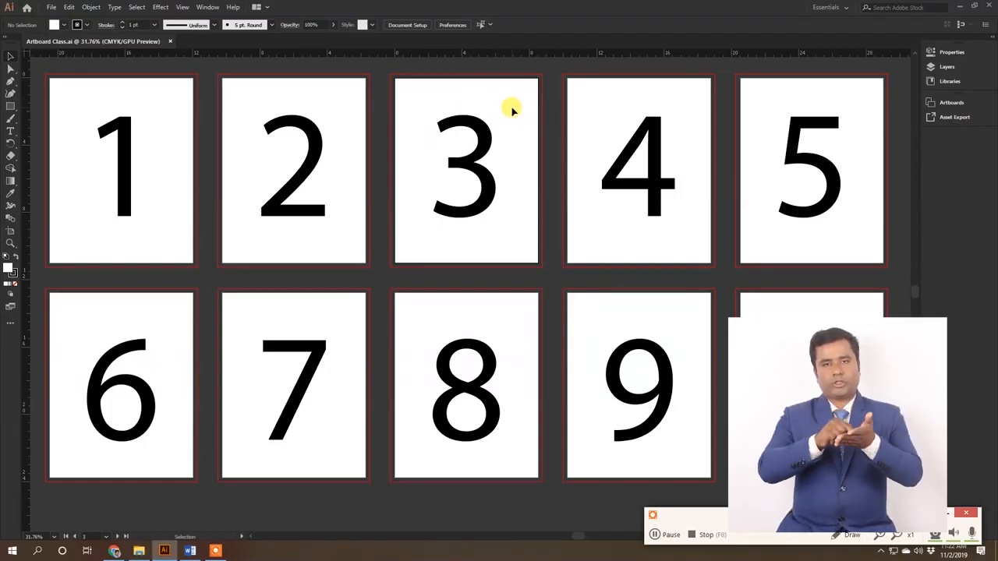
Step: With the Artboard tool, select Artboards 2, 4, 5, 6, 7, 8, 9 and 10 in turn, and undo the slight shift of Artboard 8
left_click(20, 227)
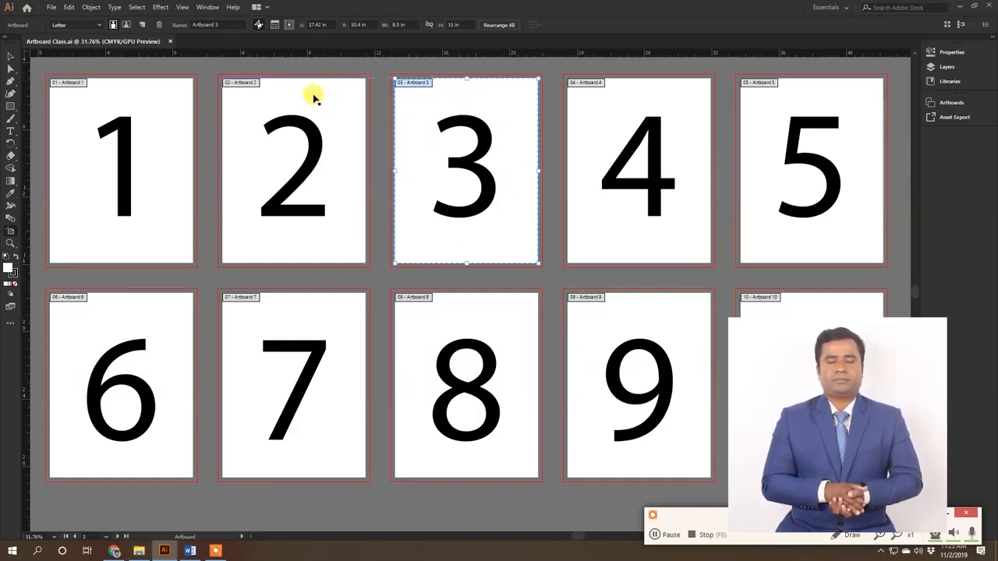
left_click(285, 97)
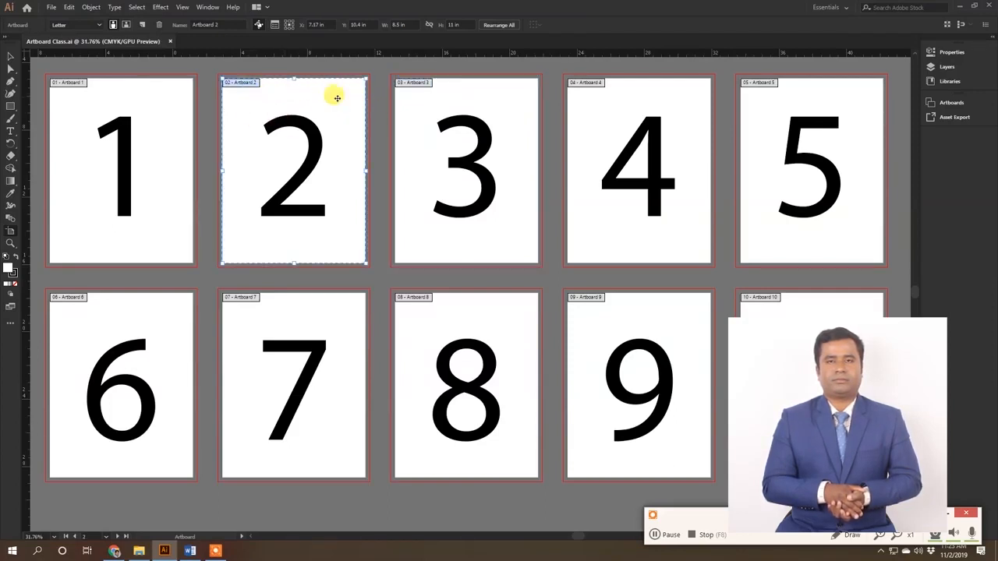
left_click(585, 103)
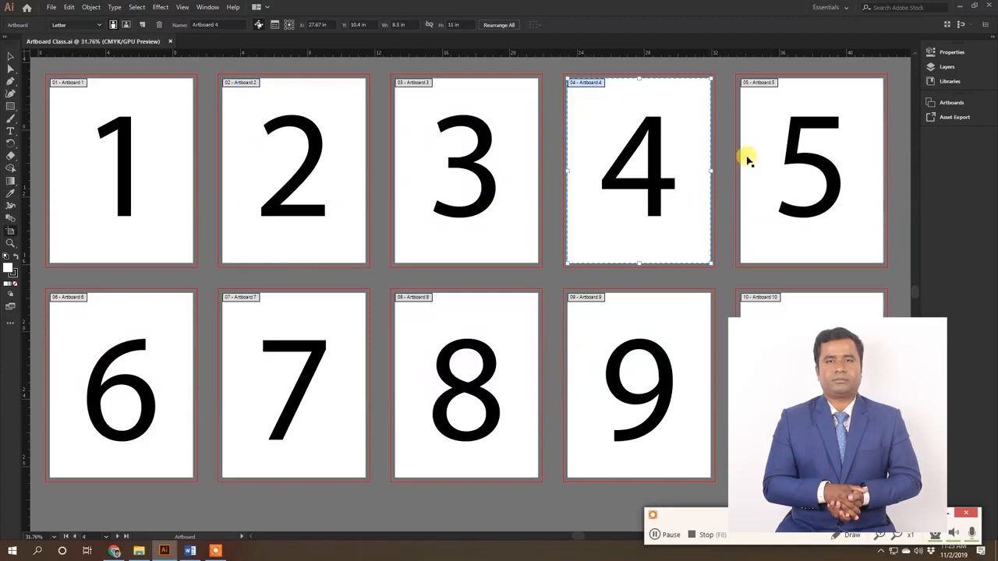
left_click(847, 95)
left_click(133, 330)
left_click(327, 308)
left_click(507, 314)
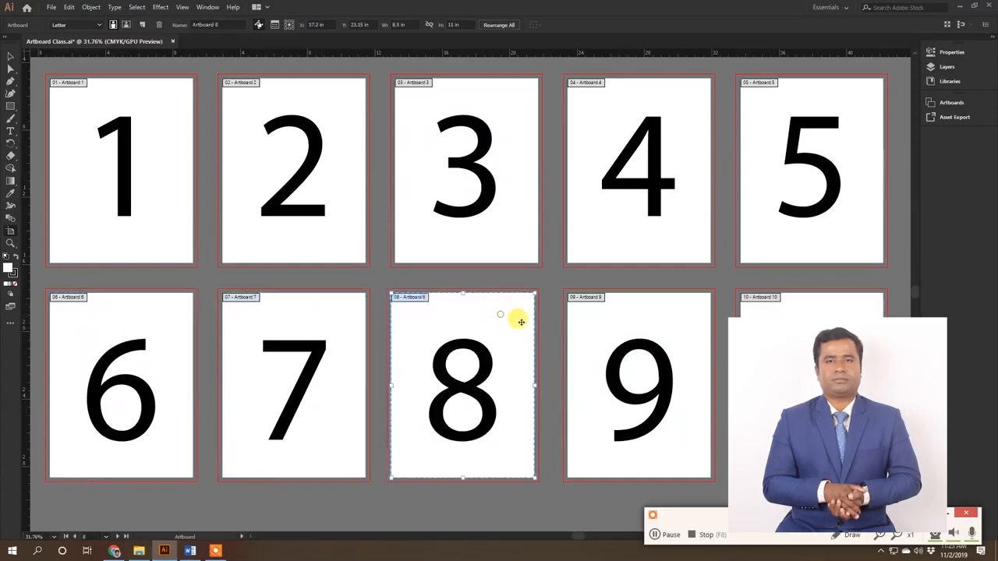
left_click(669, 315)
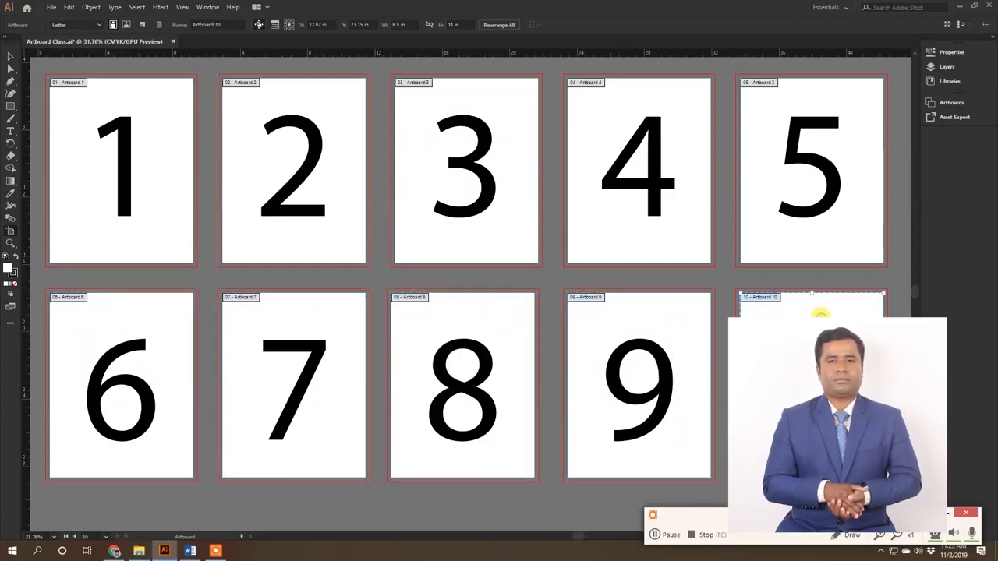
key("ctrl+z")
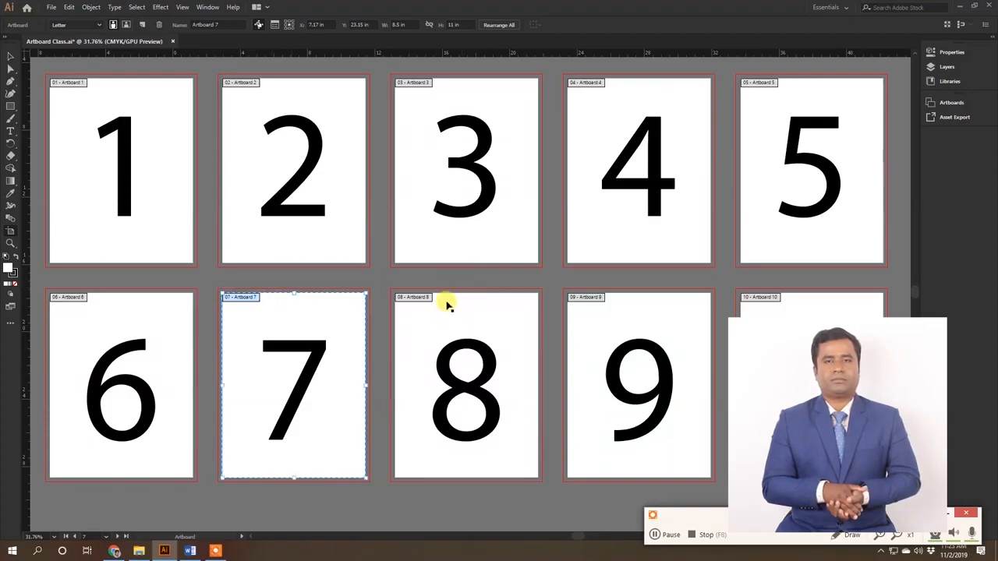
Step: Select Artboards 1 to 4 together and move them upward as a group, away from the lower row, undoing the last trial move
left_click(140, 237)
left_click(245, 243, "shift")
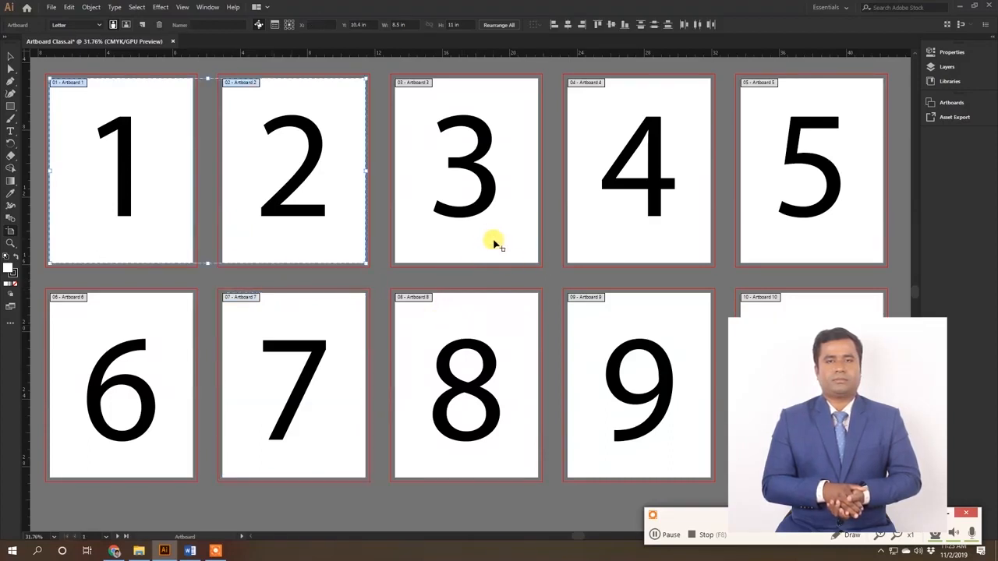
left_click(497, 244, "shift")
left_click(619, 239, "shift")
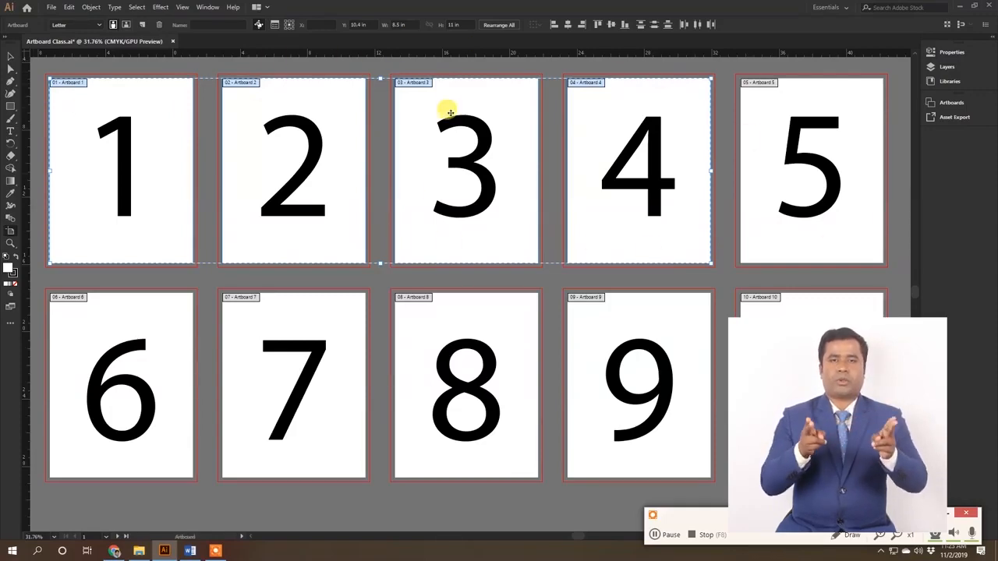
key("ctrl+minus")
scroll(437, 164, "up", 1)
left_click_drag(424, 223, 414, 193)
left_click_drag(122, 243, 265, 282)
key("ctrl+z")
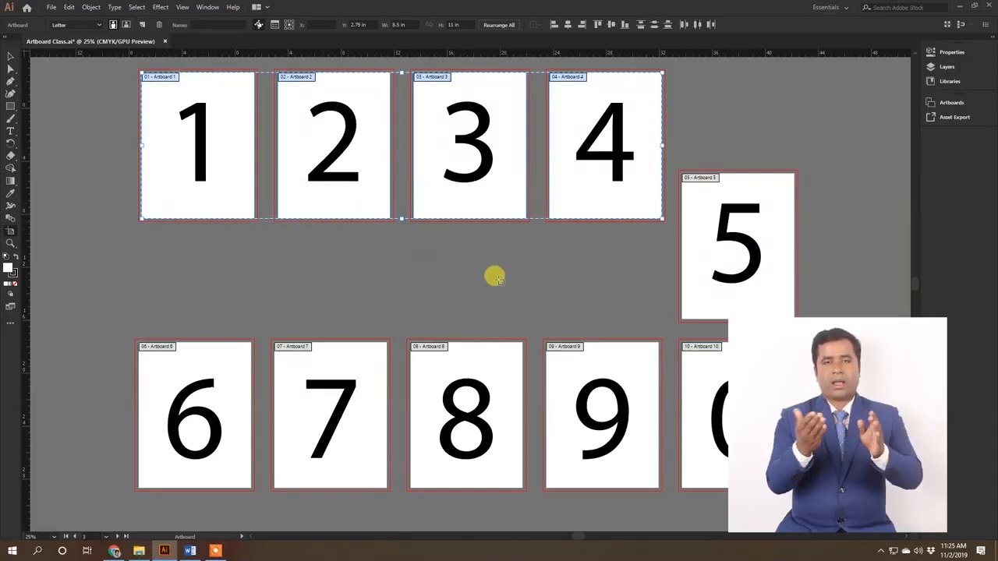
Step: Discard the artboard moves by reverting Artboard Class.ai to its saved version, and fit all artboards in the window
key("F12")
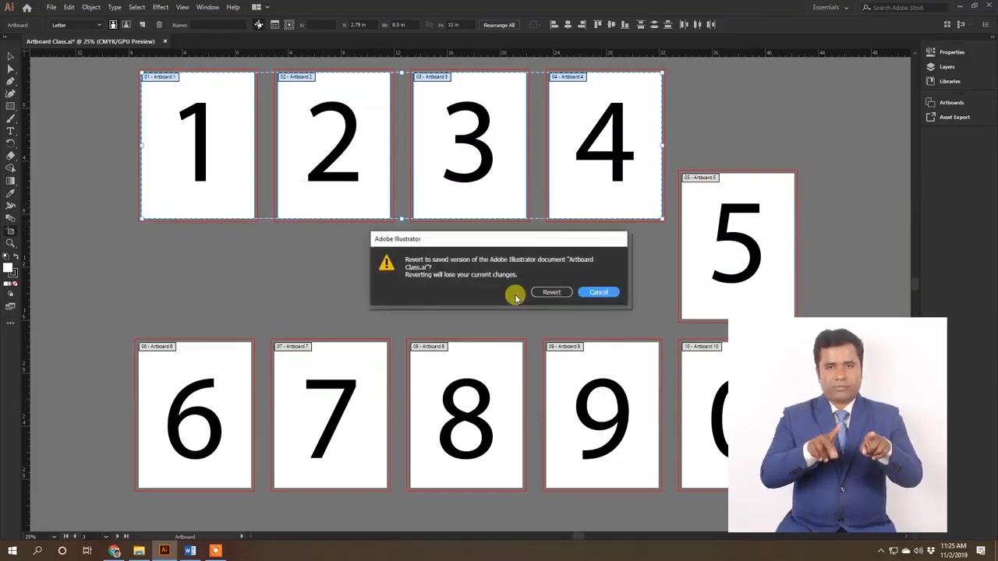
left_click(551, 293)
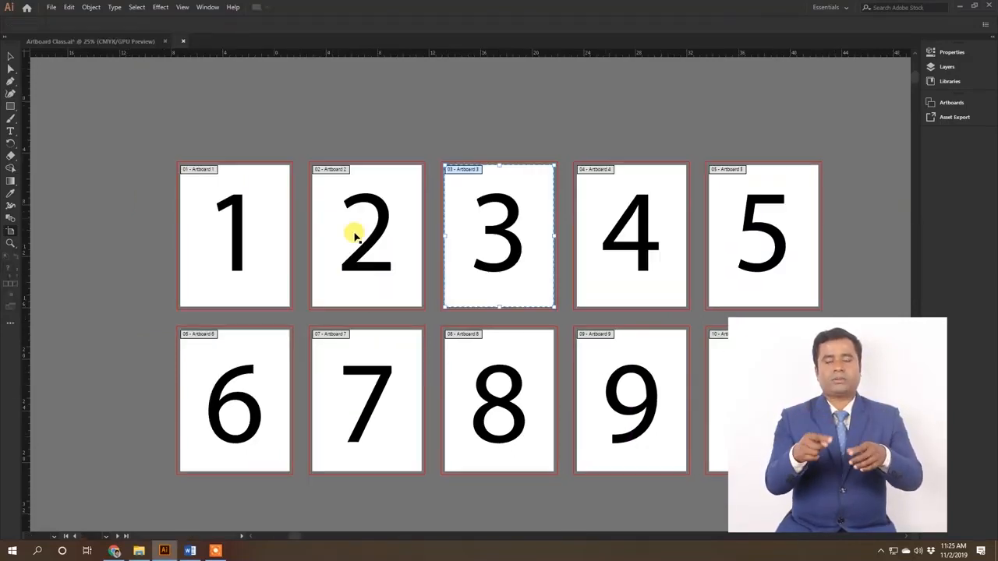
key("ctrl+alt+0")
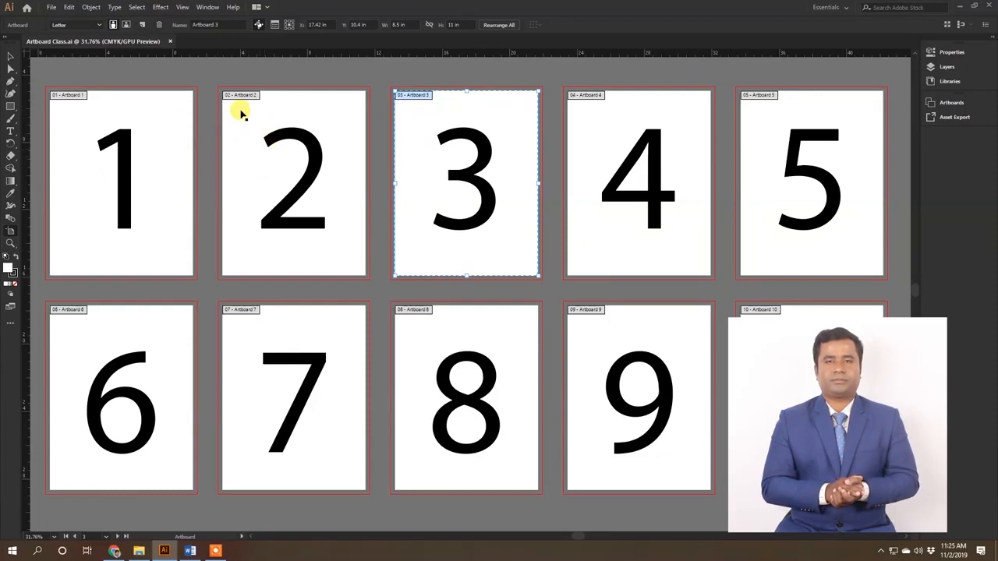
scroll(626, 375, "down", 2)
key("ctrl+alt+0")
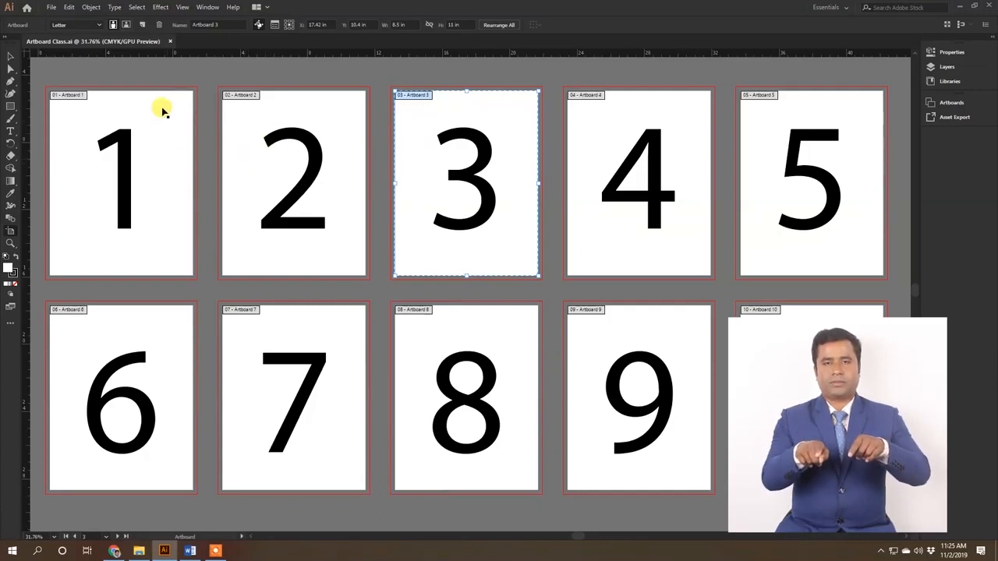
Step: Select Artboard 2 and Artboard 3 in turn, and leave artboard editing
left_click(326, 113)
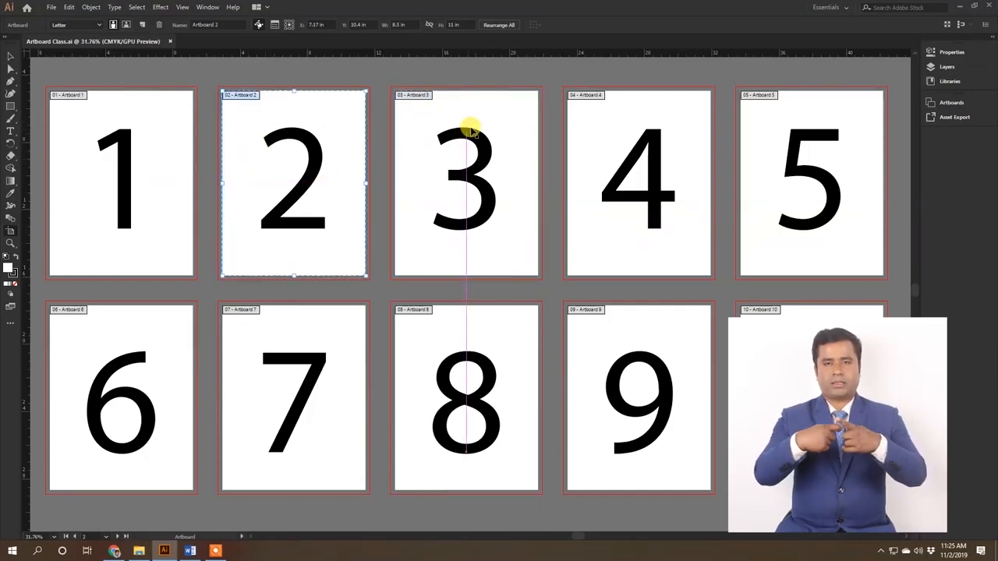
left_click(493, 108)
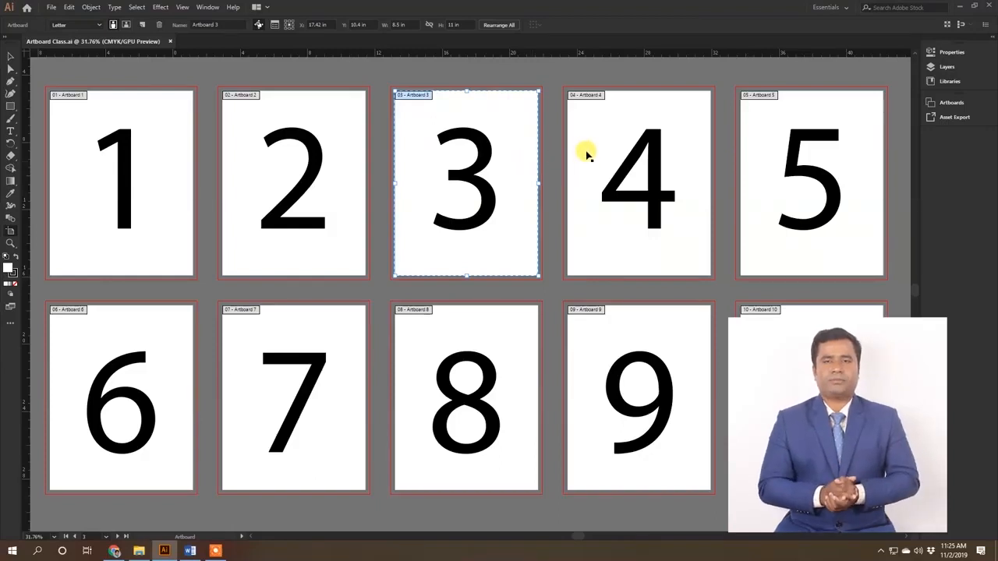
key("Escape")
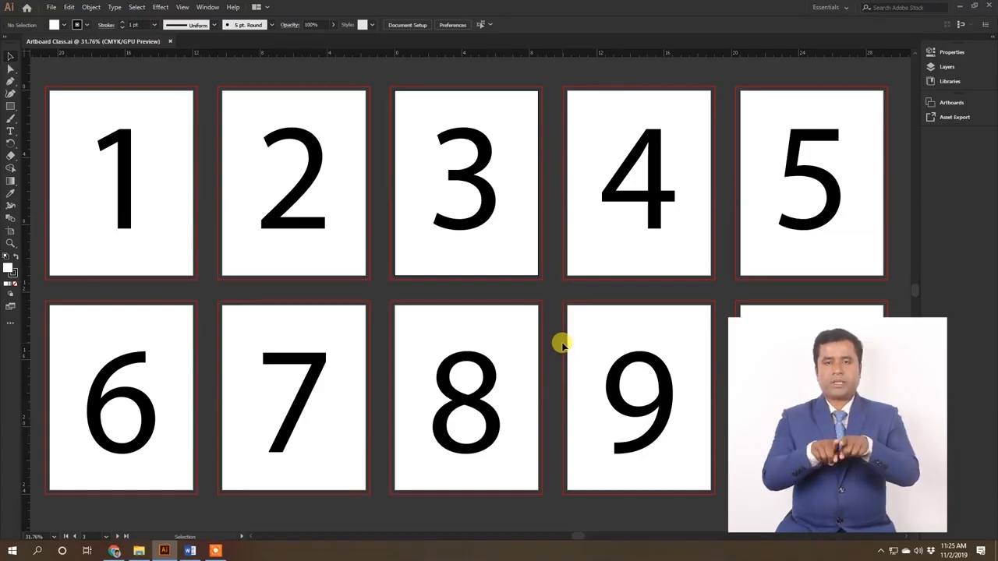
Step: With the Artboard tool, draw a new artboard about 14.2 by 17.45 in on the empty canvas to the right of Artboard 5
key("ctrl+minus")
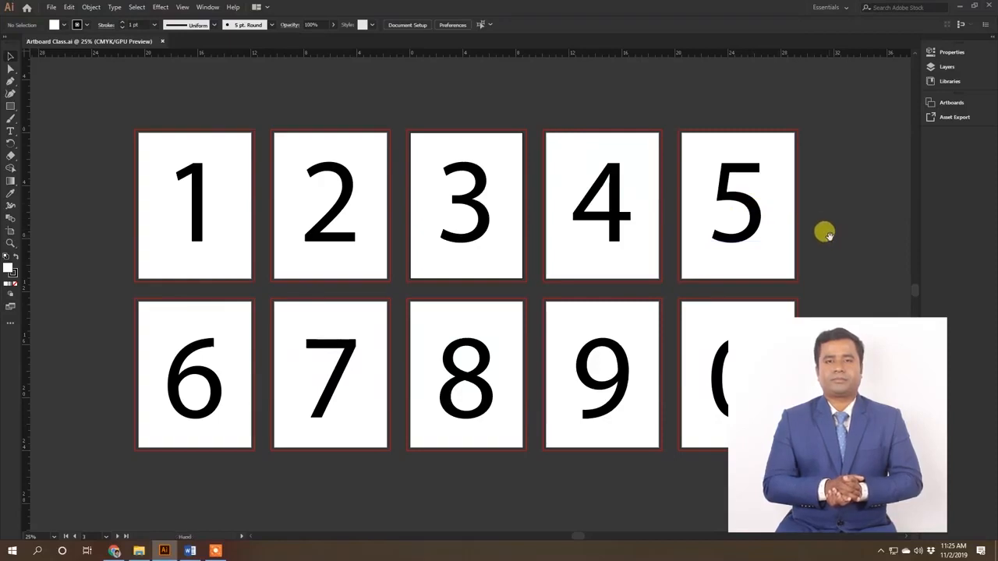
left_click_drag(826, 234, 523, 233)
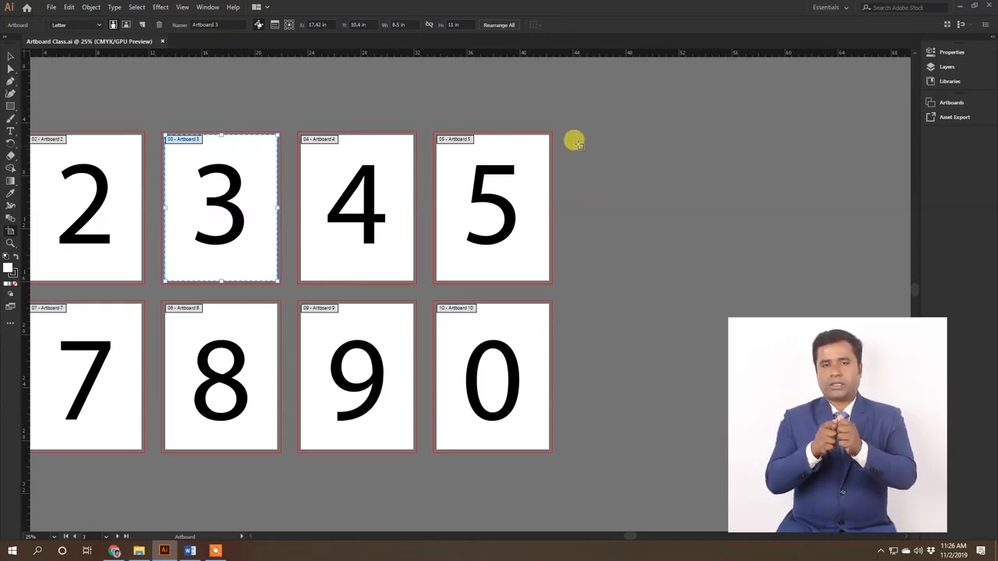
left_click(526, 159)
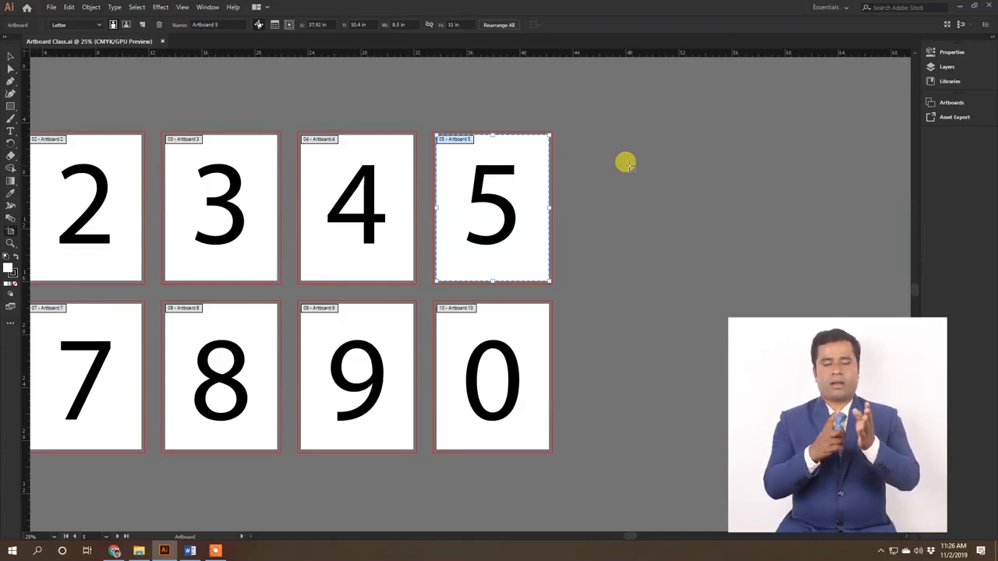
left_click(603, 141)
left_click_drag(602, 140, 792, 372)
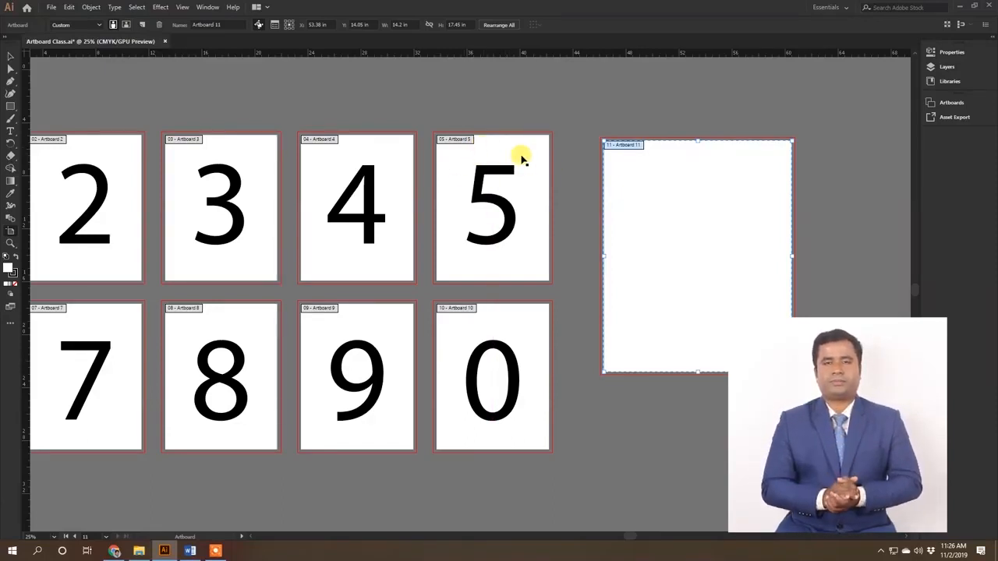
Step: Duplicate Artboard 5 with its artwork, placing the copy right of the new blank artboard at about X 67.8 in, Y 13.6 in
left_click(499, 148)
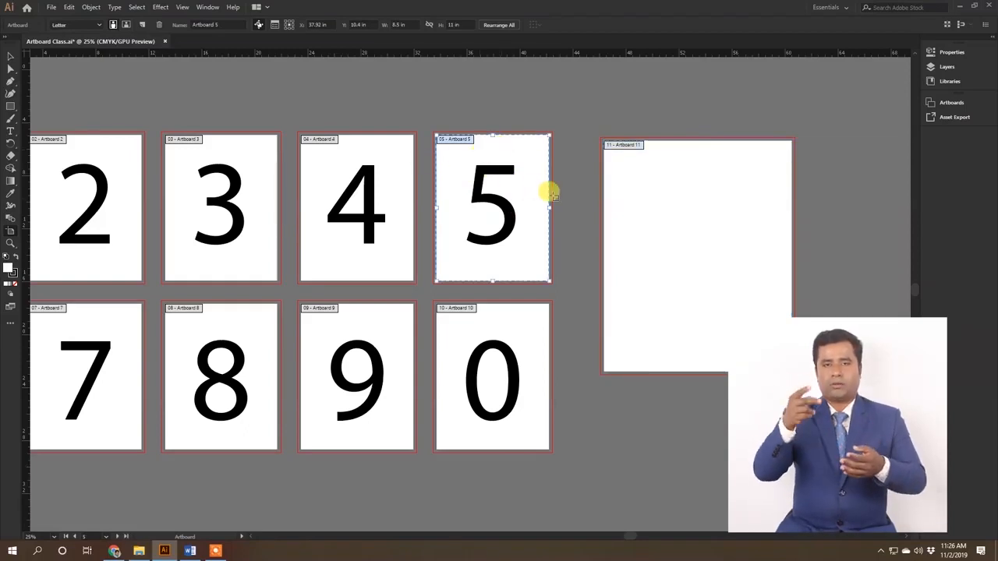
scroll(556, 201, "right", 1)
scroll(556, 200, "right", 5)
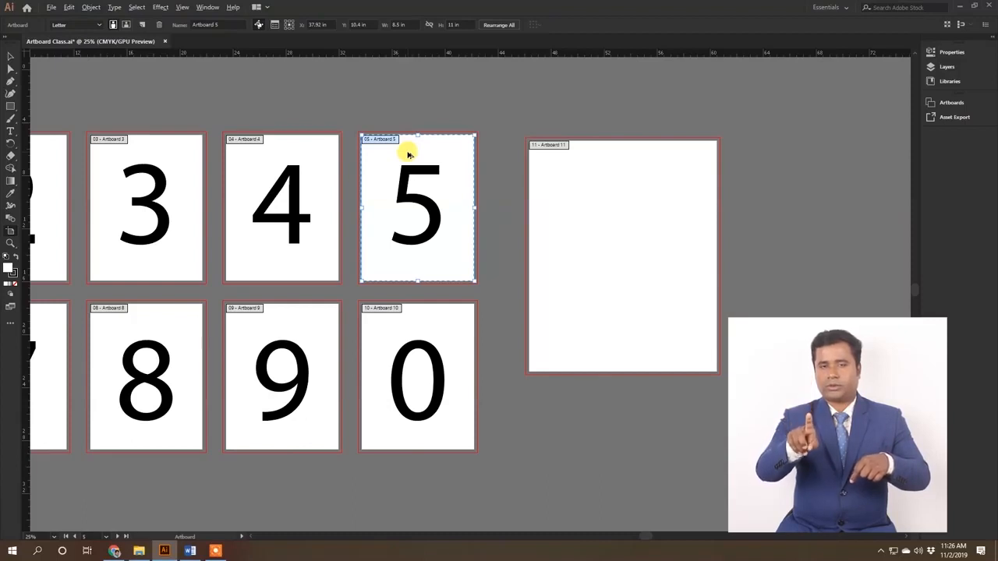
left_click_drag(409, 155, 802, 197)
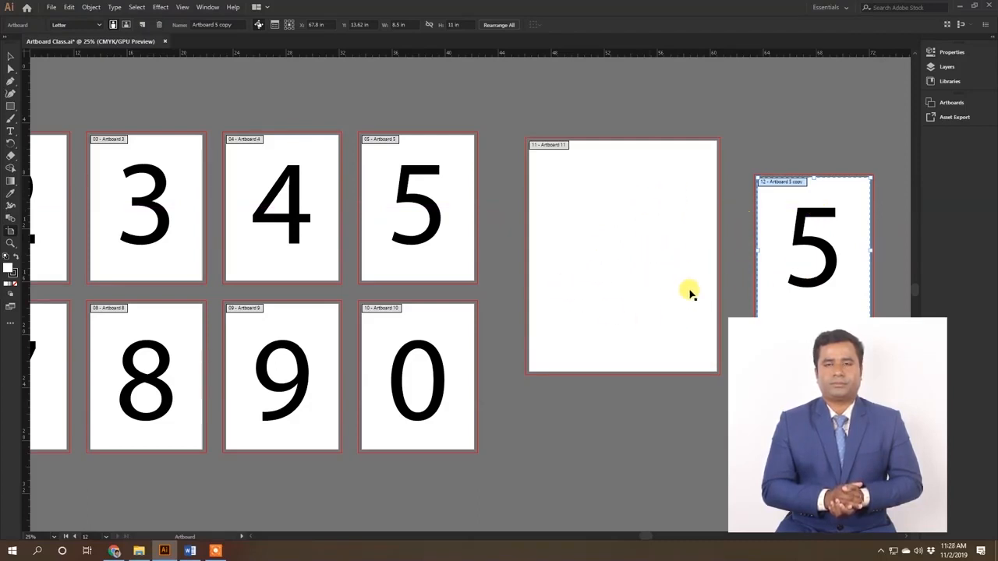
scroll(831, 211, "right", 10)
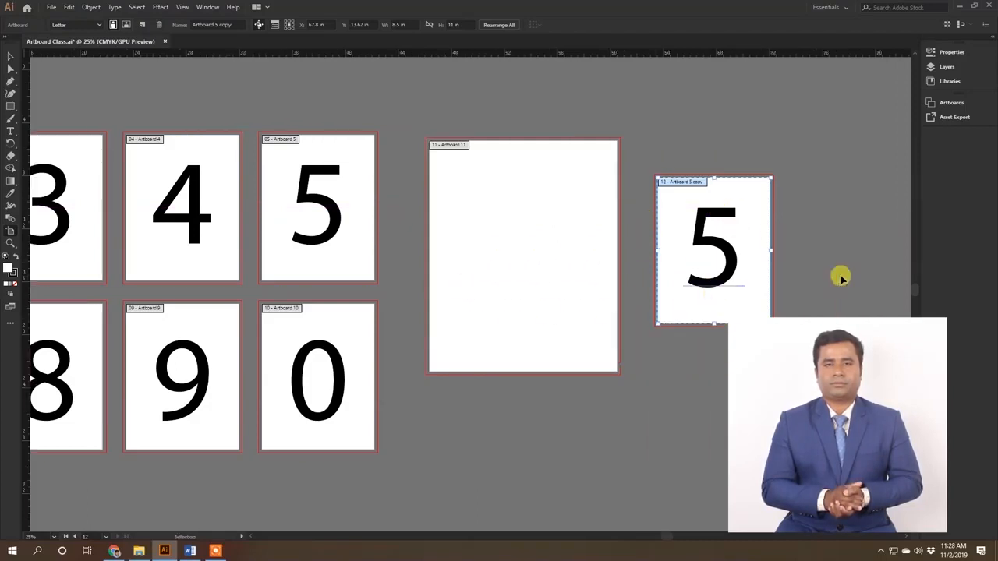
Step: Move the Artboard 5 copy with its artwork farther from the blank artboard, to about X 77.25 in, Y 12.91 in
scroll(645, 324, "right", 3)
left_click_drag(422, 185, 606, 201)
key("ctrl+z")
key("ctrl+z")
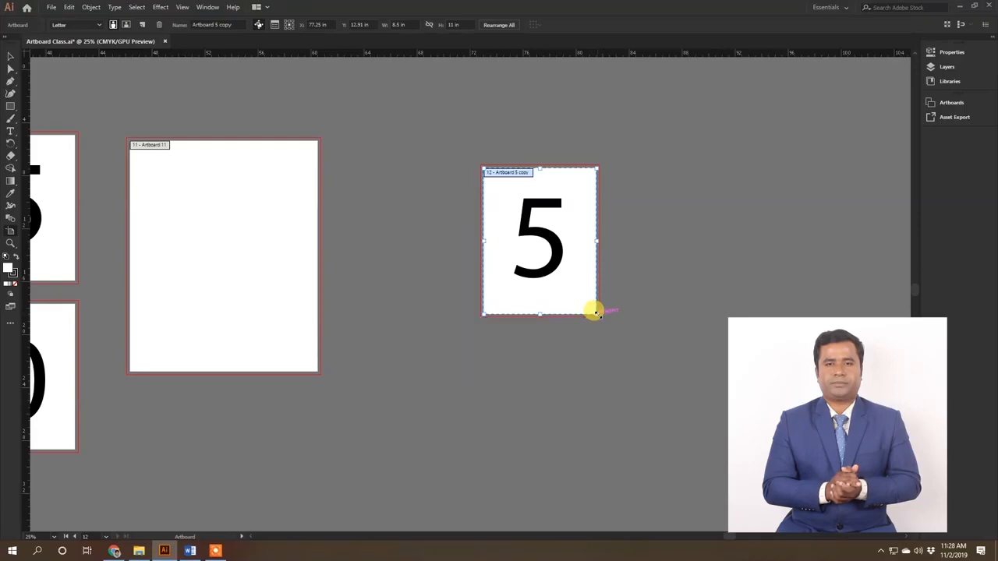
Step: Try enlarging the Artboard 5 copy from its lower-right corner, undo it, and scale it about its centre to about 10.61 by 13.73 in
left_click_drag(590, 312, 715, 468)
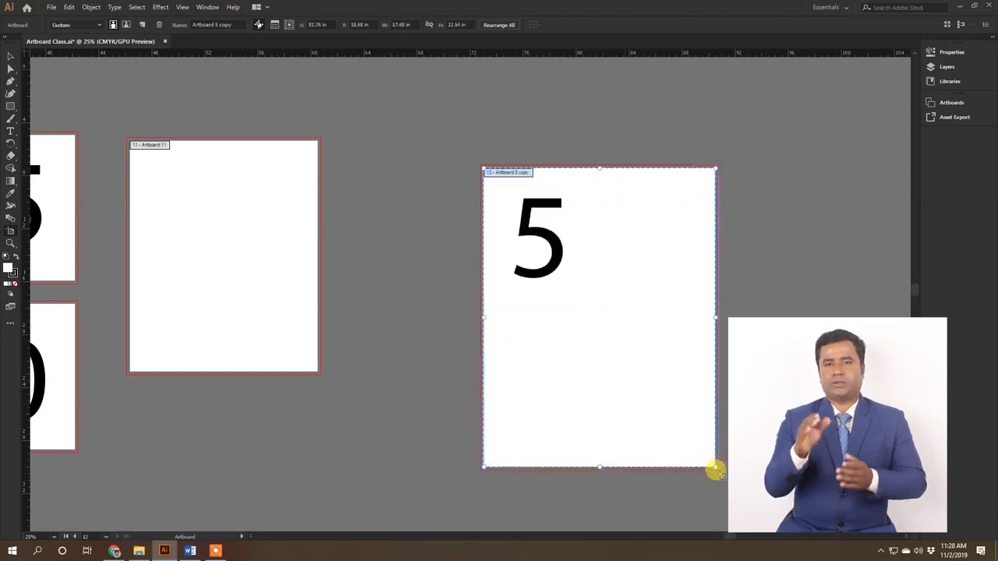
key("ctrl+z")
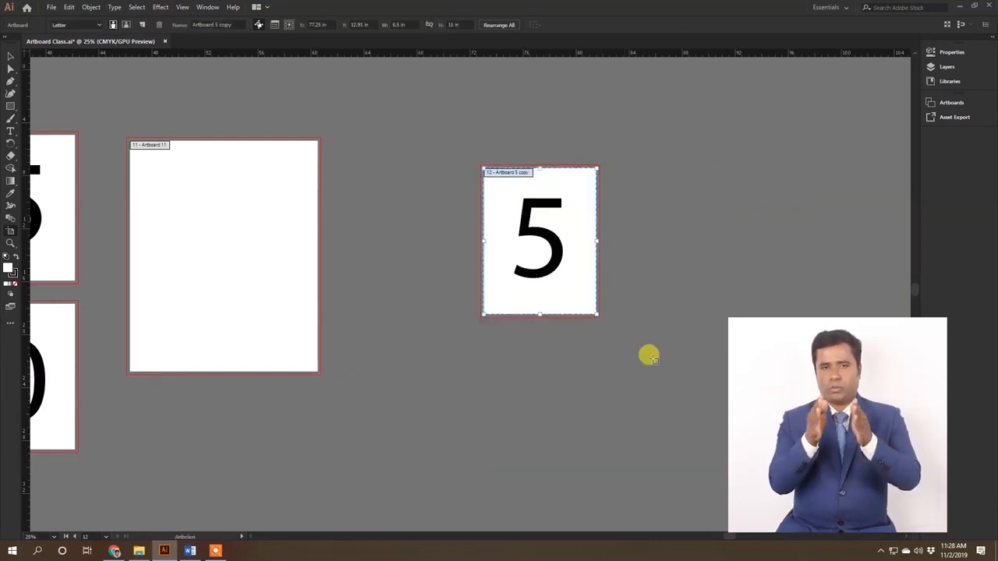
mouse_move(592, 313)
left_mouse_down()
mouse_move(659, 385)
mouse_move(610, 321)
left_mouse_up()
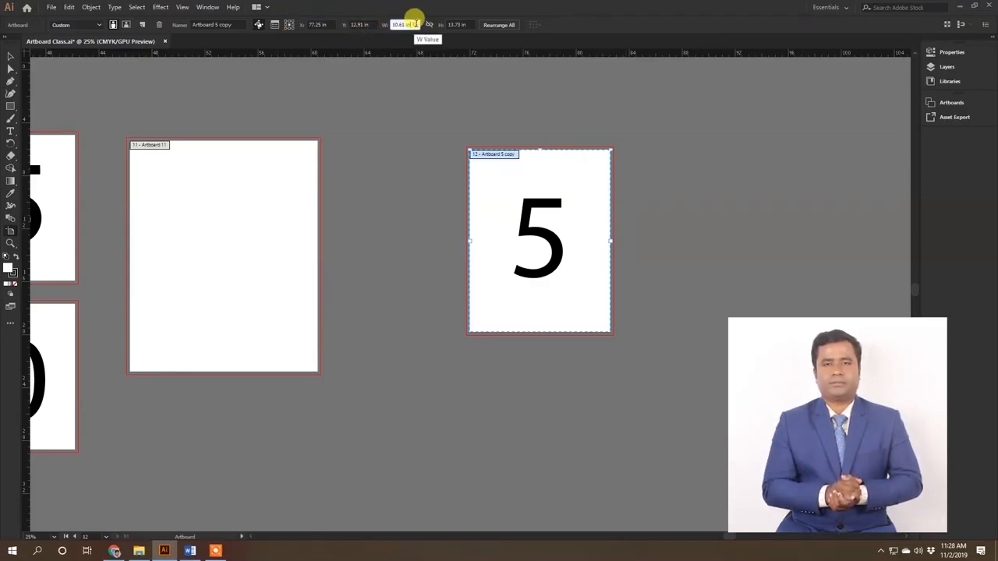
Step: Set the Artboard 5 copy's width to 15 in and its height to 20 in
left_click(451, 18)
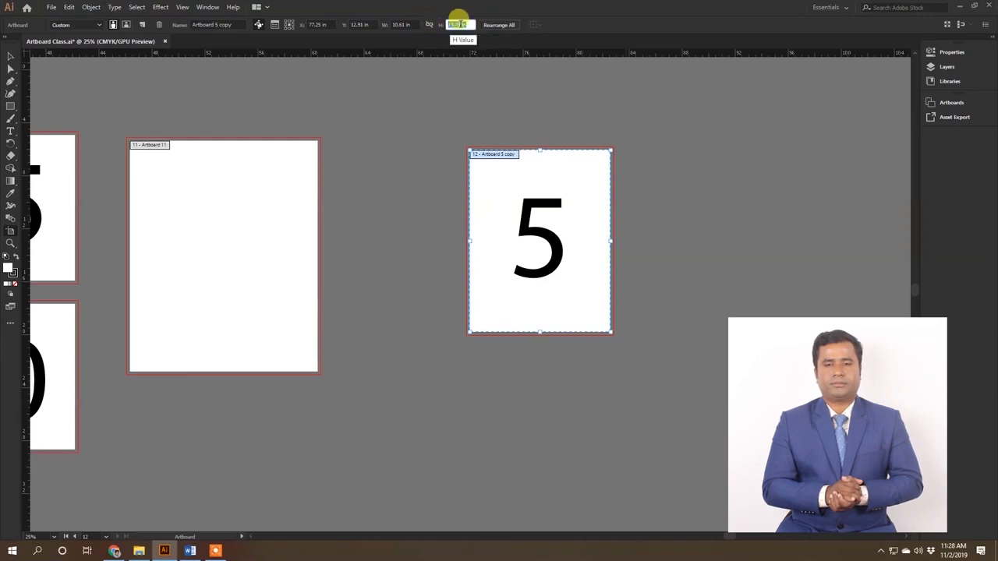
left_click(414, 22)
left_click_drag(417, 22, 310, 22)
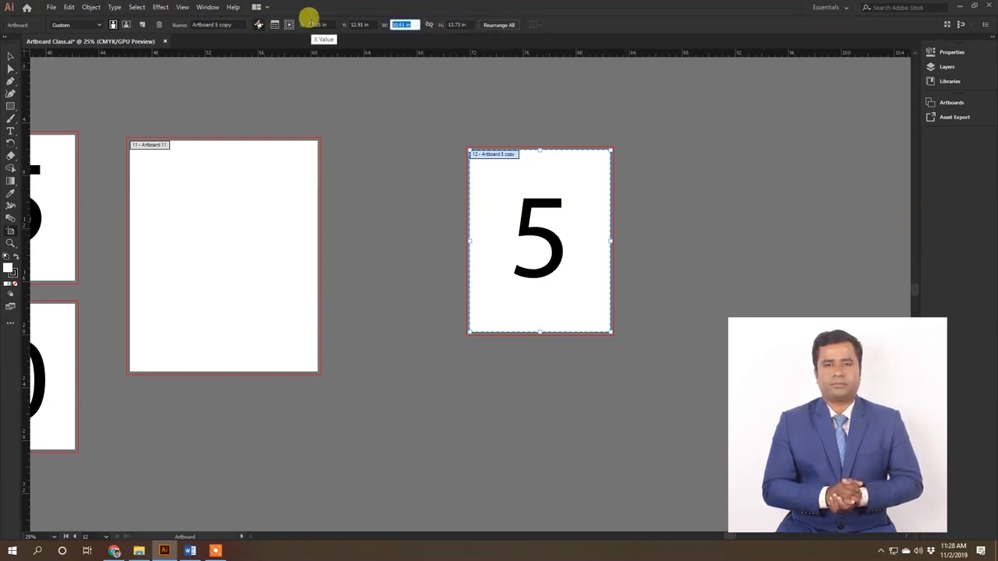
type("15")
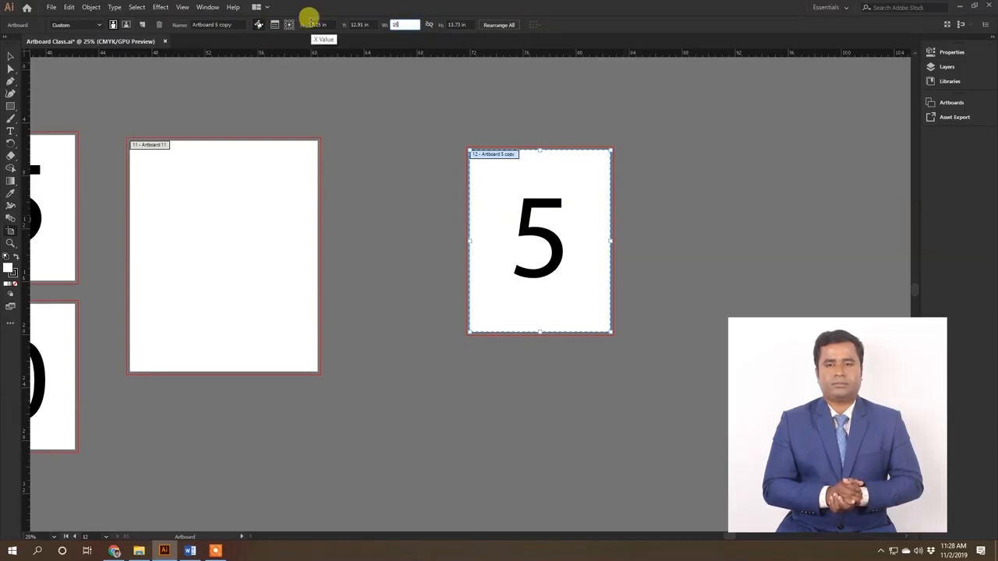
left_click(465, 24)
left_click_drag(466, 24, 326, 24)
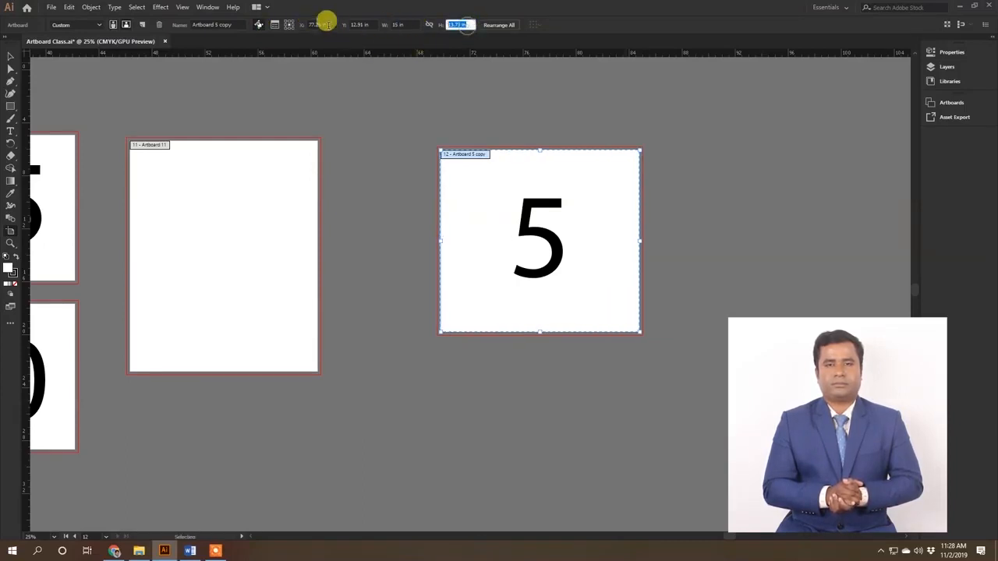
type("1")
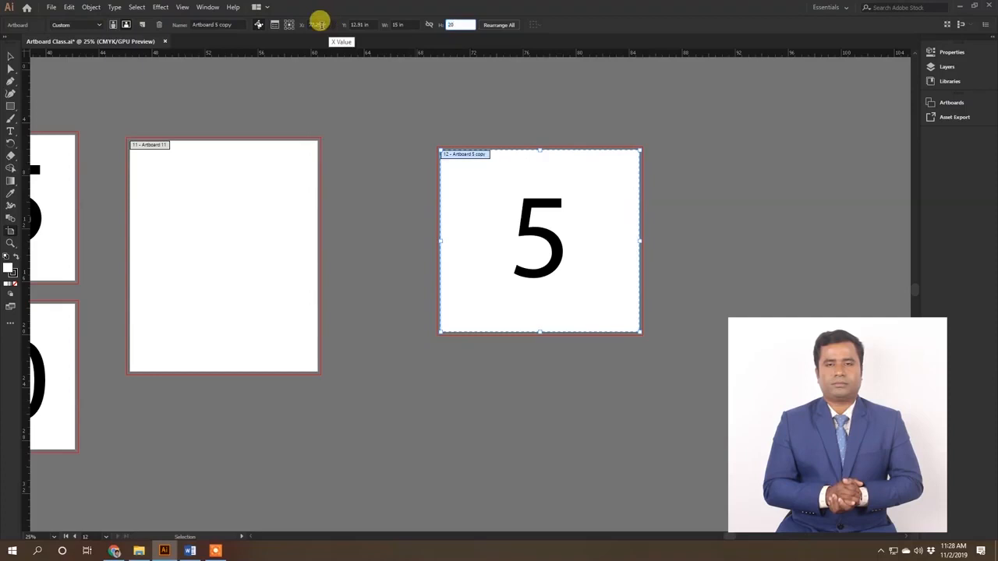
type("0")
key("Return")
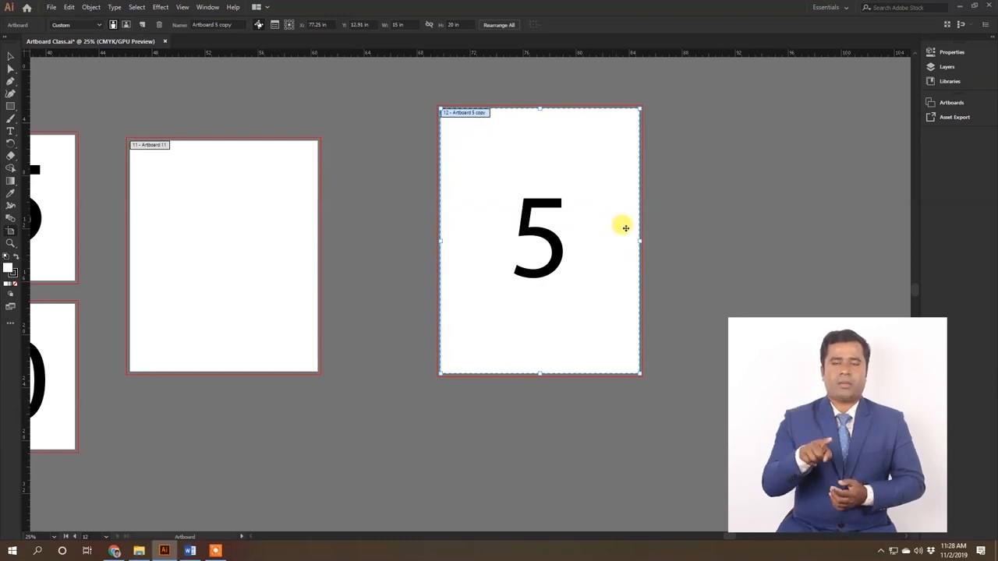
Step: In the Artboard Options of the Artboard 5 copy, set the width to 8 in and the height to 15 in
left_click(274, 26)
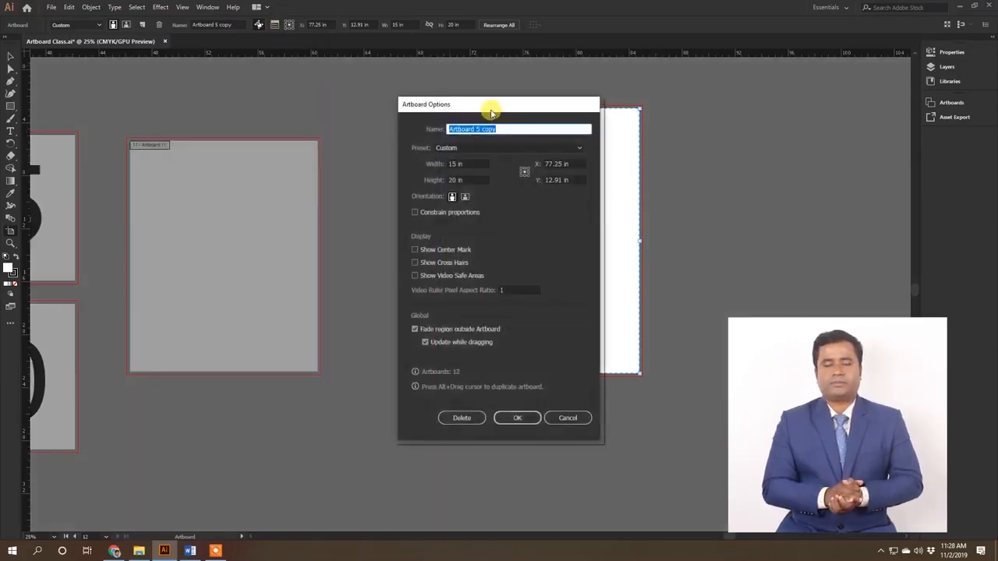
left_click_drag(491, 113, 451, 100)
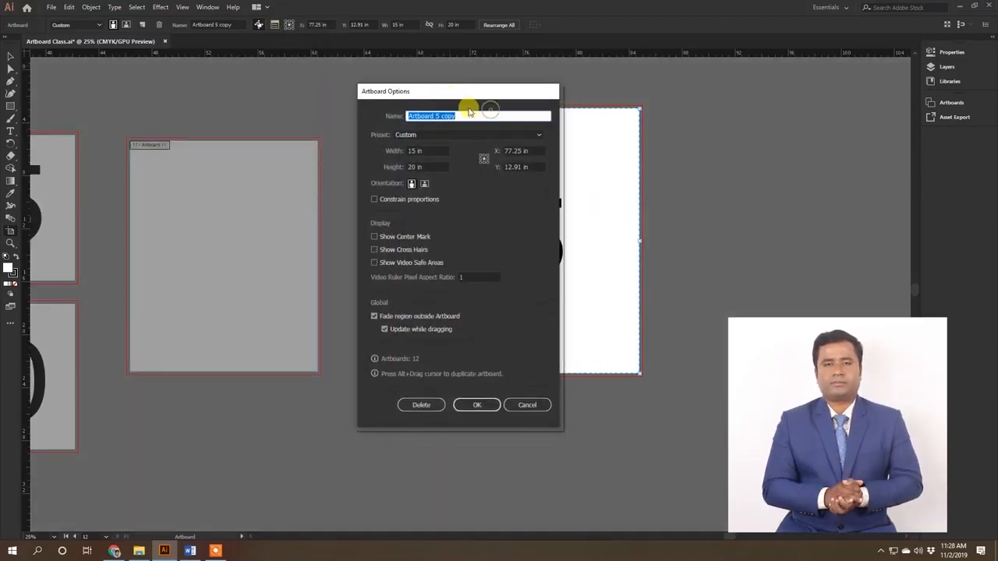
left_click(431, 150)
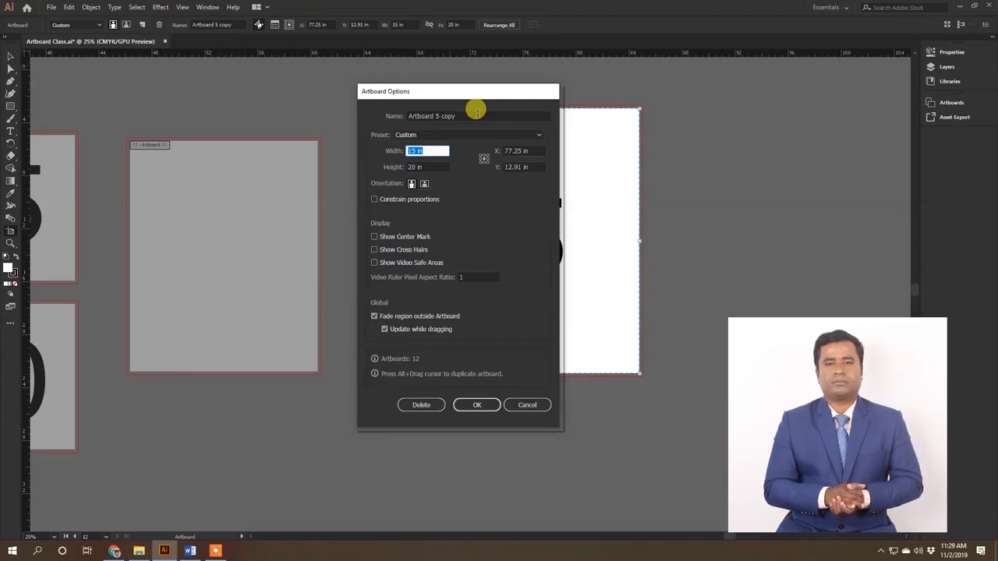
type("8")
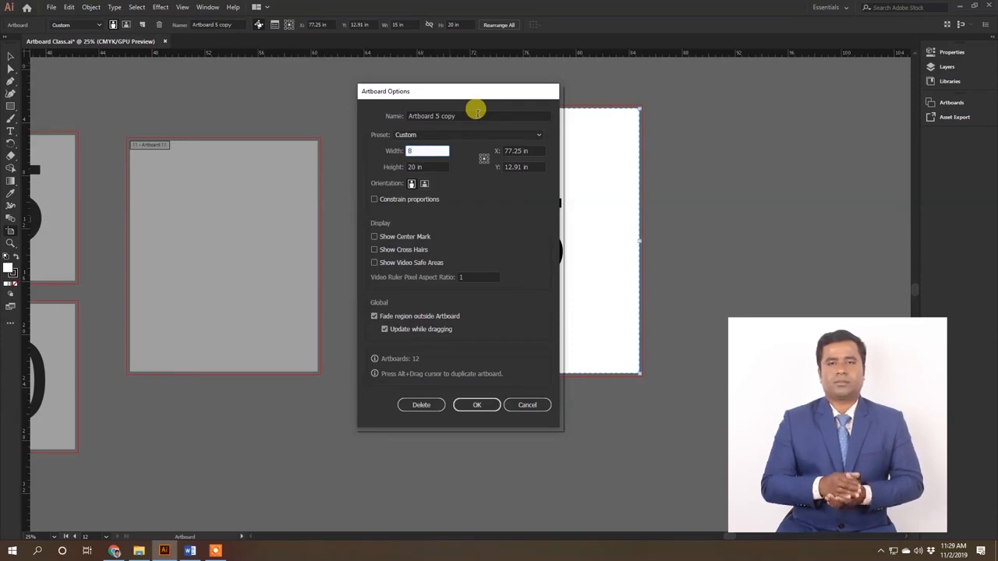
key("Tab")
type("1")
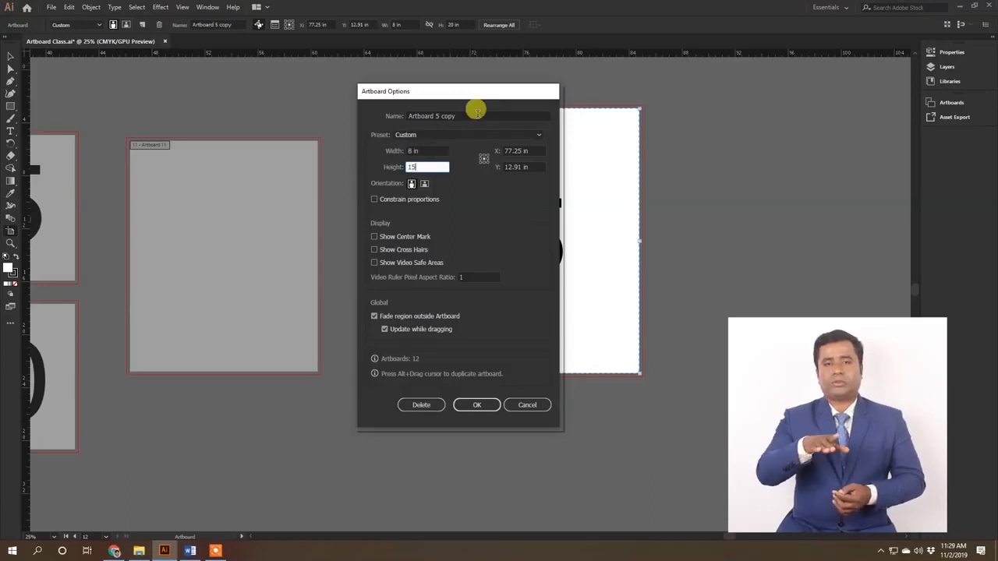
type("5")
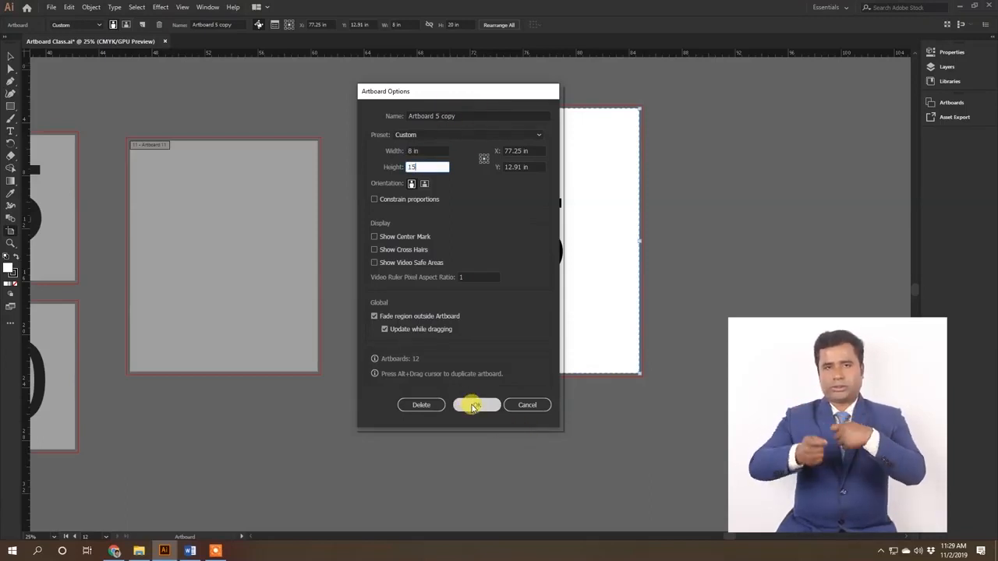
left_click(474, 405)
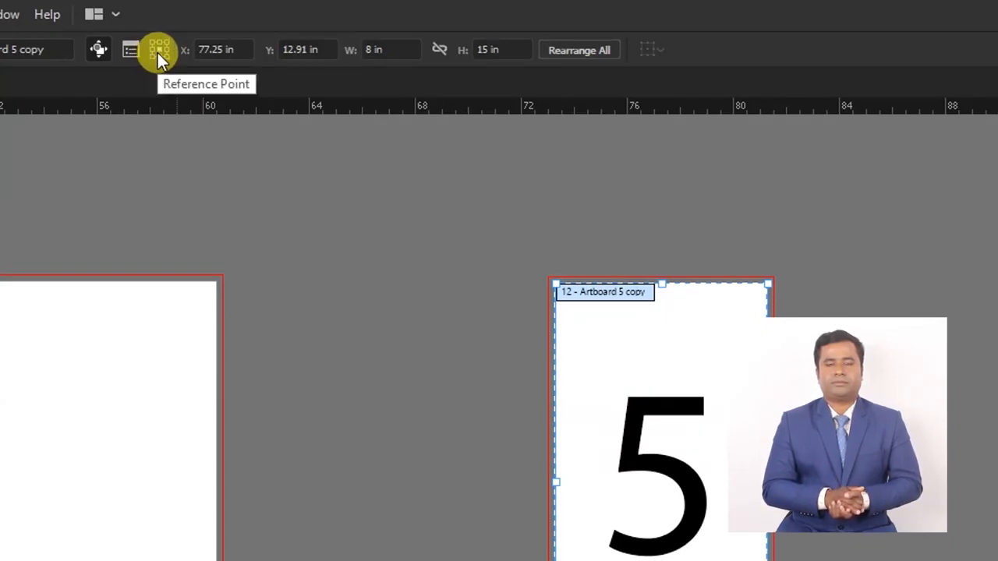
Step: Widen the Artboard 5 copy to 10 in around its centre reference point
double_click(390, 47)
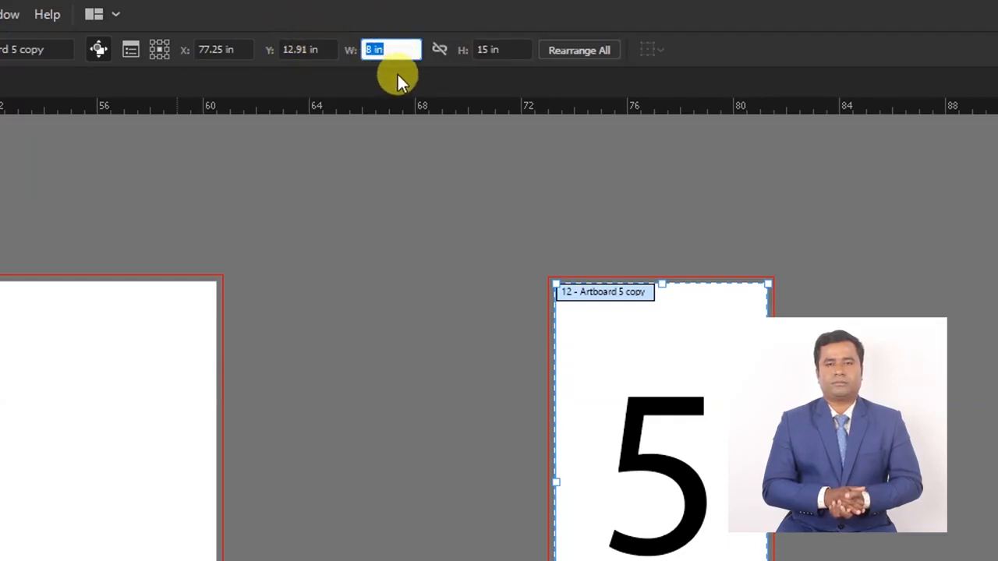
type("10")
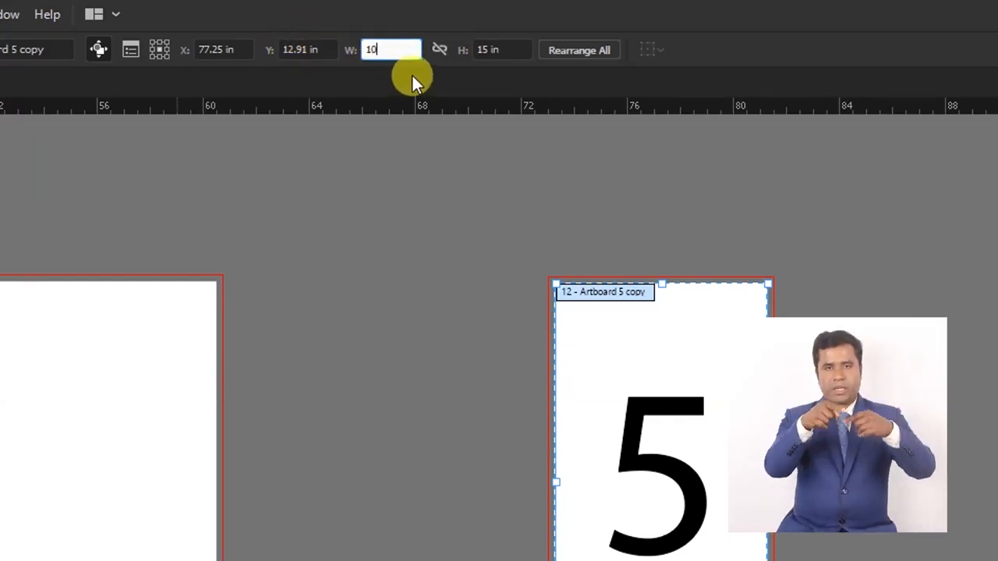
key("Return")
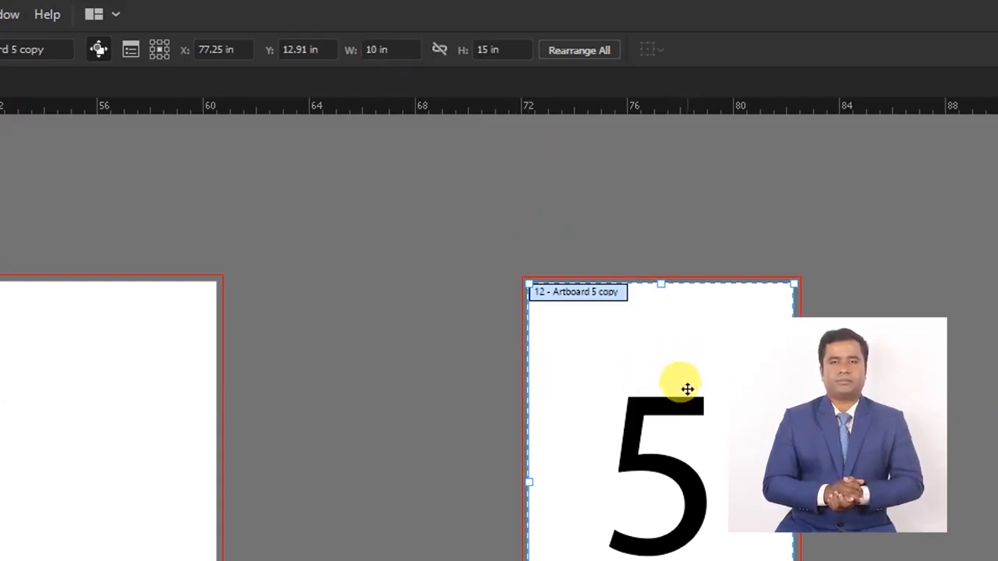
Step: Set the Artboard 5 copy's reference point to middle left, and resize the artboard to 12 in wide and 17 in high
left_click(151, 49)
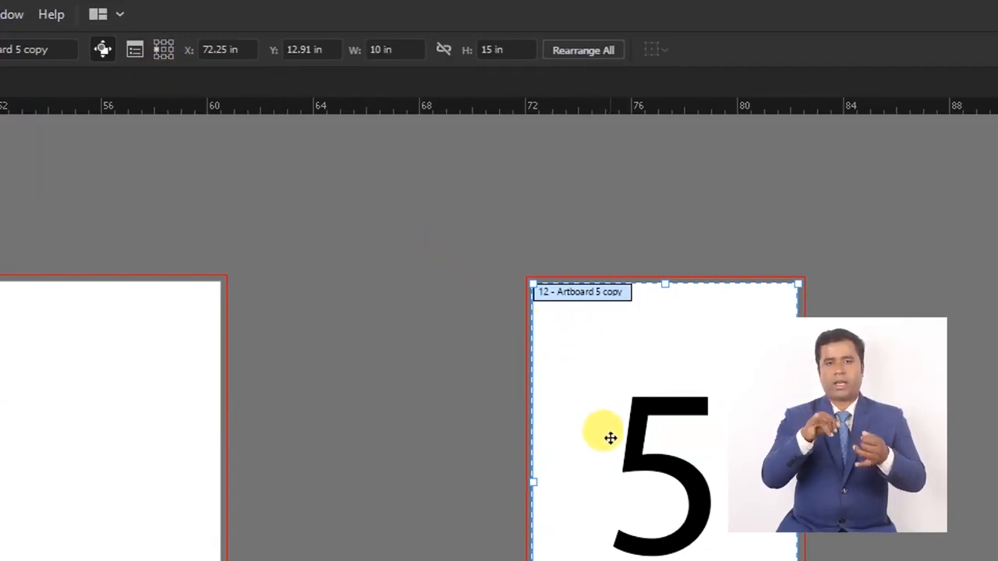
left_click(408, 50)
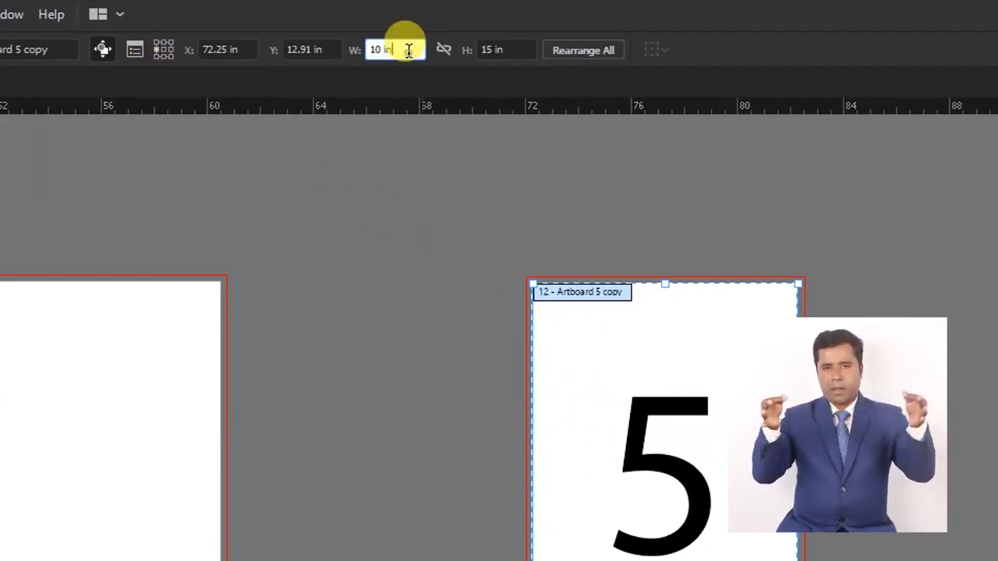
left_click_drag(408, 50, 314, 69)
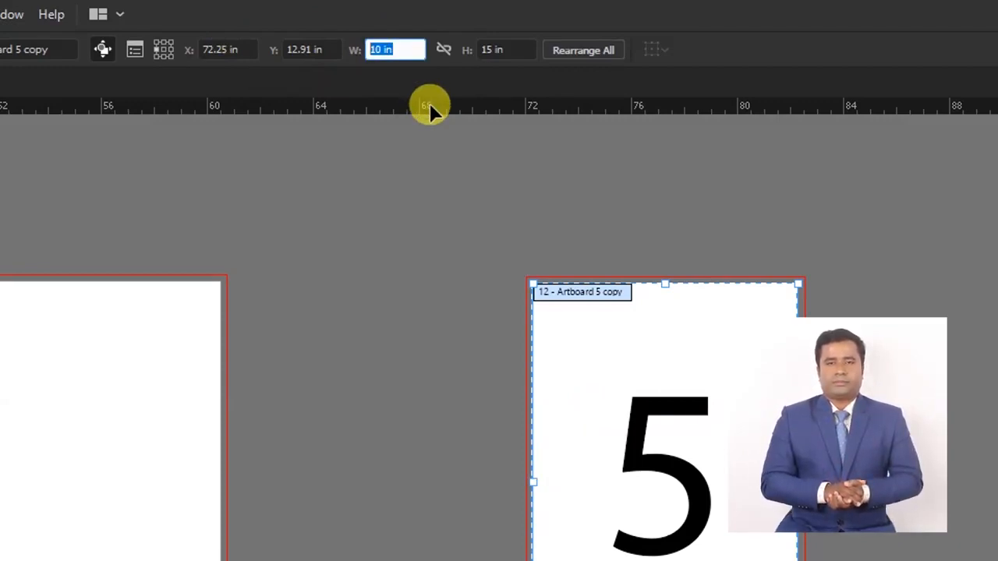
type("12")
key("Return")
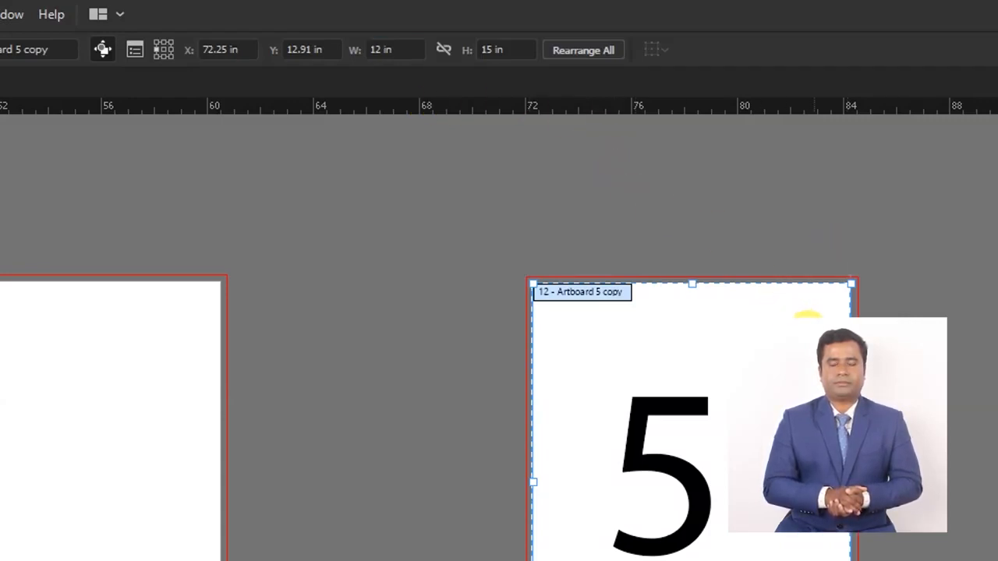
left_click(504, 49)
type("1")
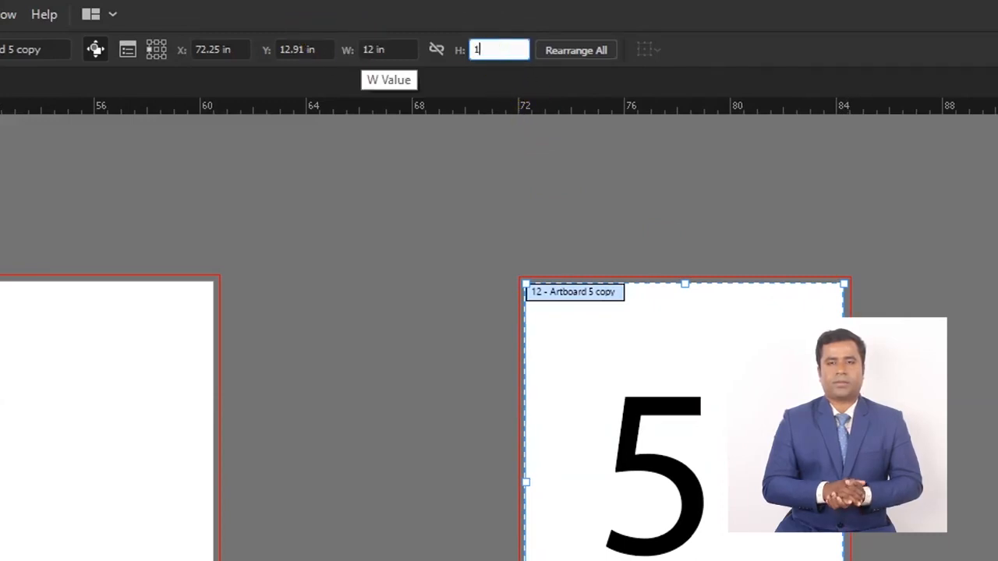
type("7")
key("Return")
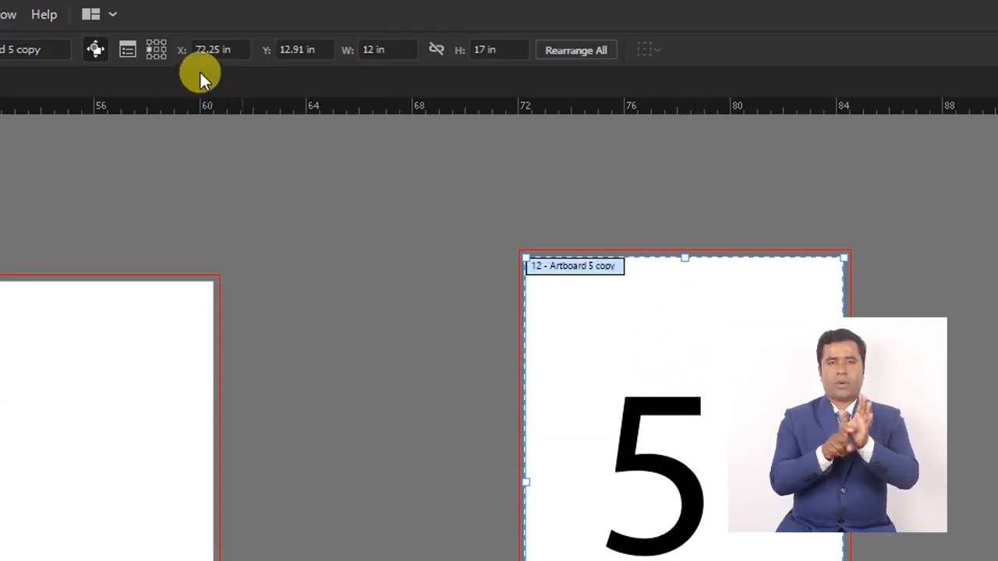
Step: Set the Artboard 5 copy's reference point to top left, and resize the artboard to 15 in wide and 20 in high
left_click(154, 42)
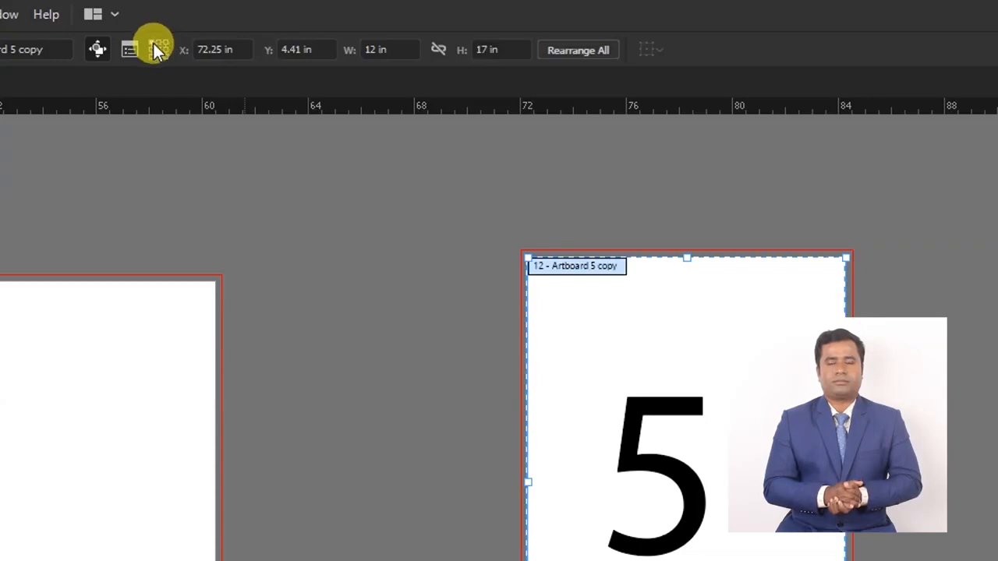
left_click(389, 47)
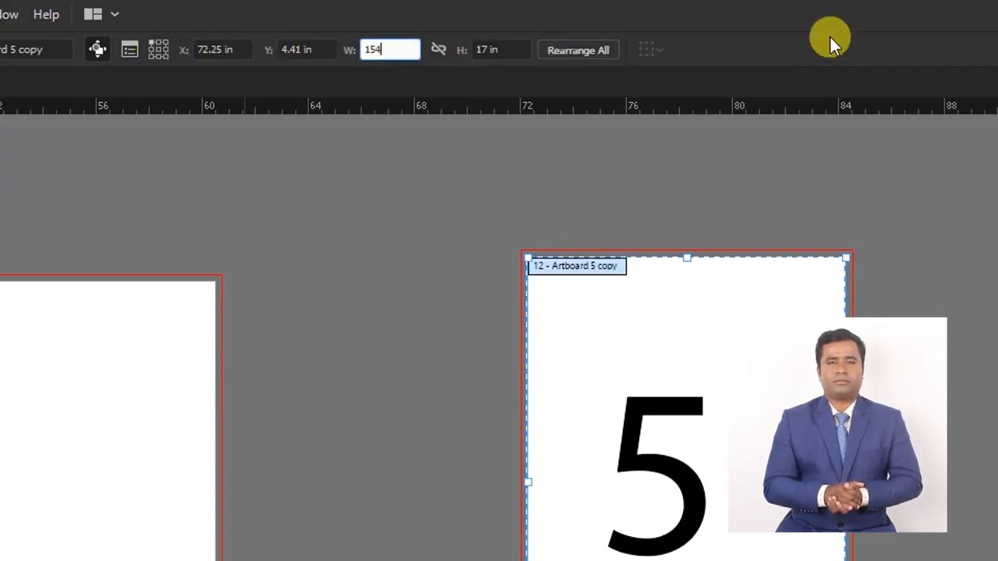
type("15")
key("Tab")
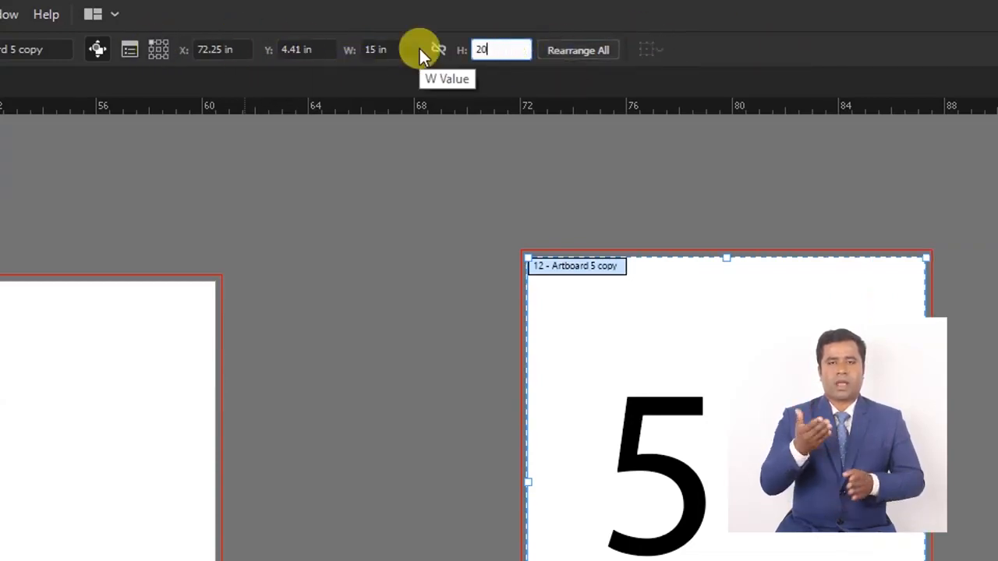
key("Return")
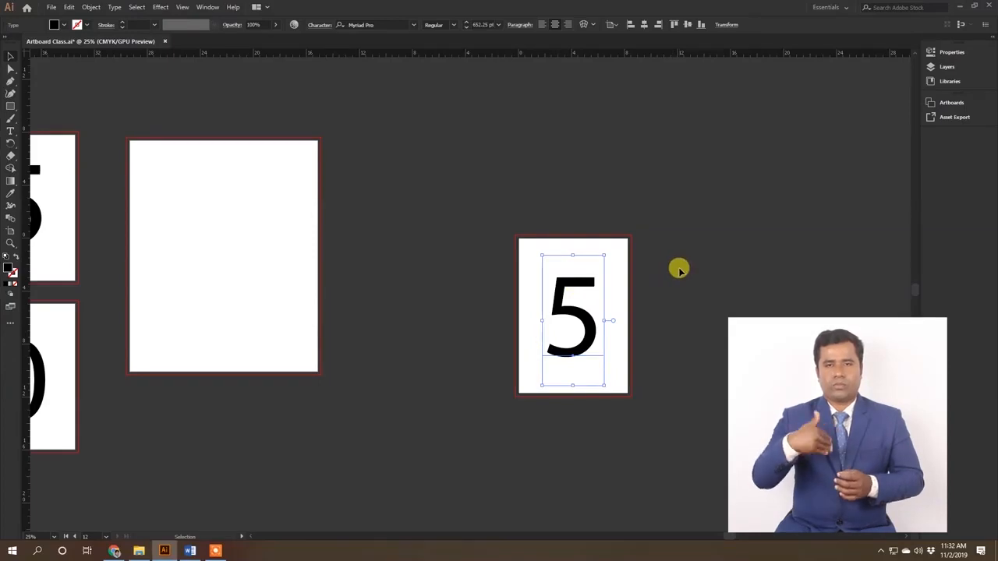
Step: Revert Artboard Class.ai to its saved version, and fit all artboards in the window
key("F12")
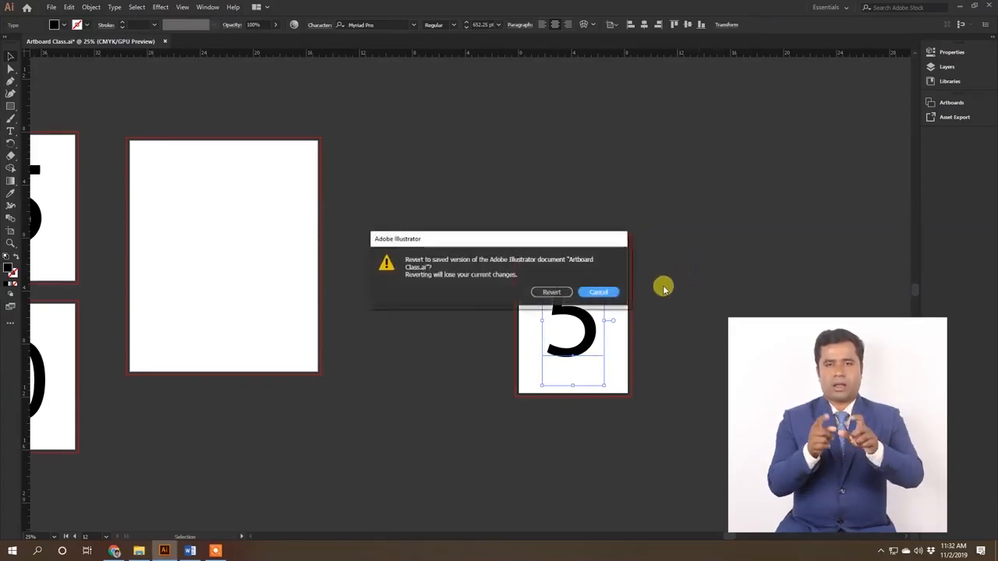
left_click(565, 295)
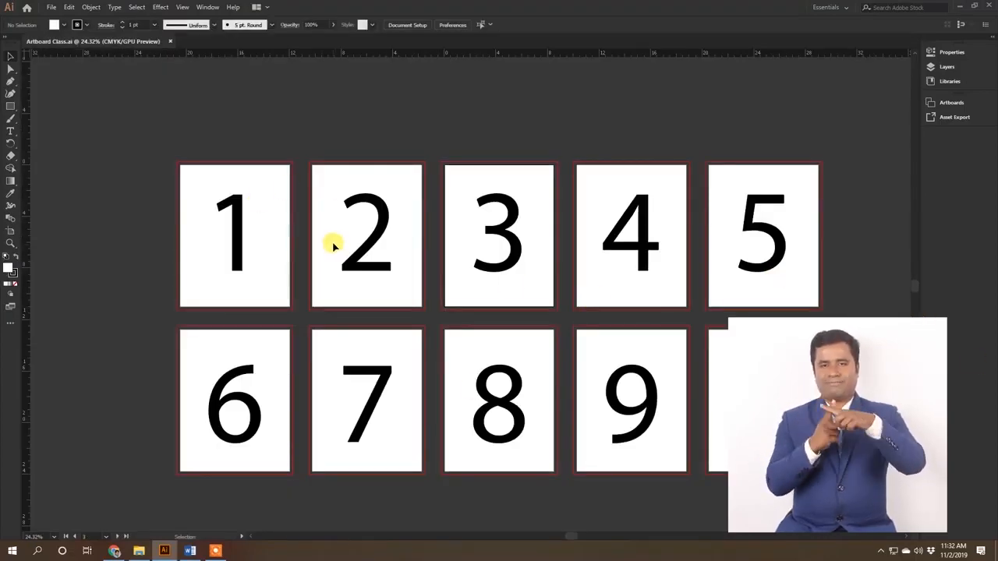
key("ctrl+alt+0")
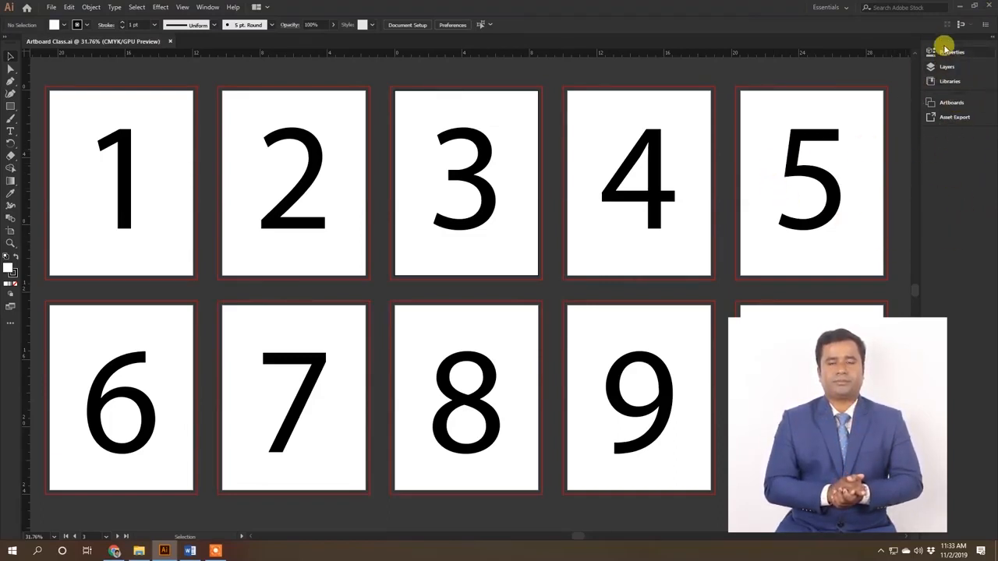
Step: Open the Artboards list, hide it, and show it again
left_click(956, 106)
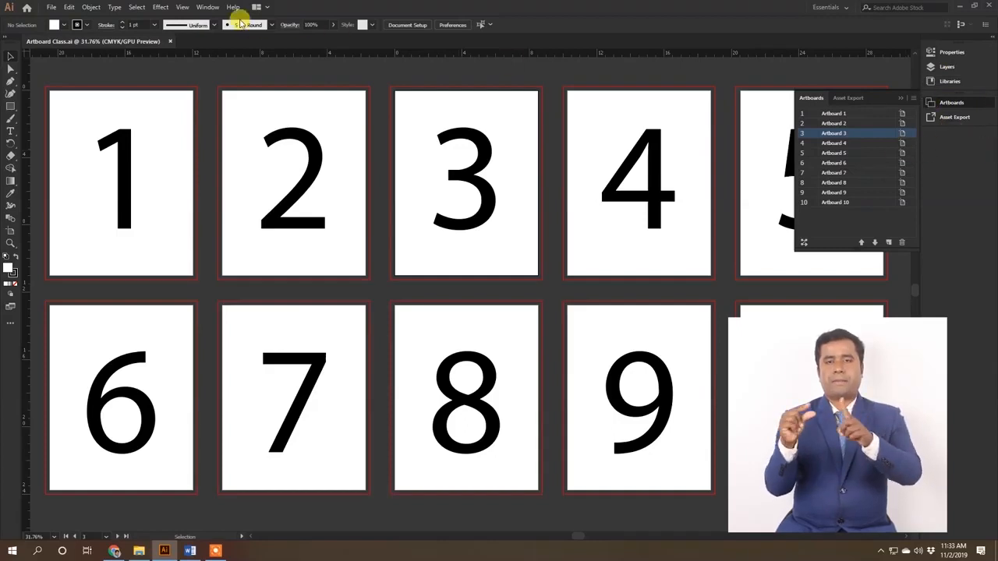
left_click(208, 6)
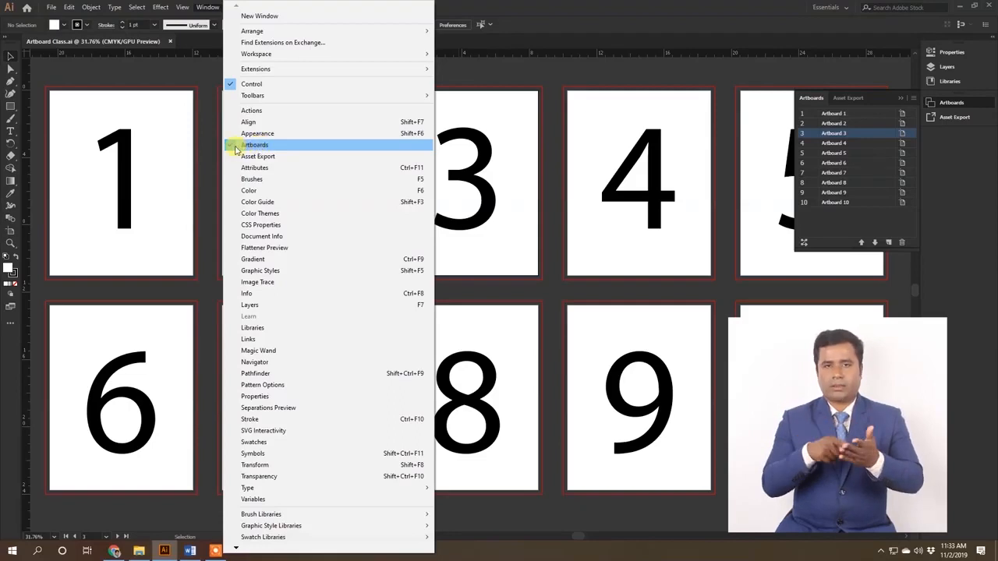
left_click(255, 146)
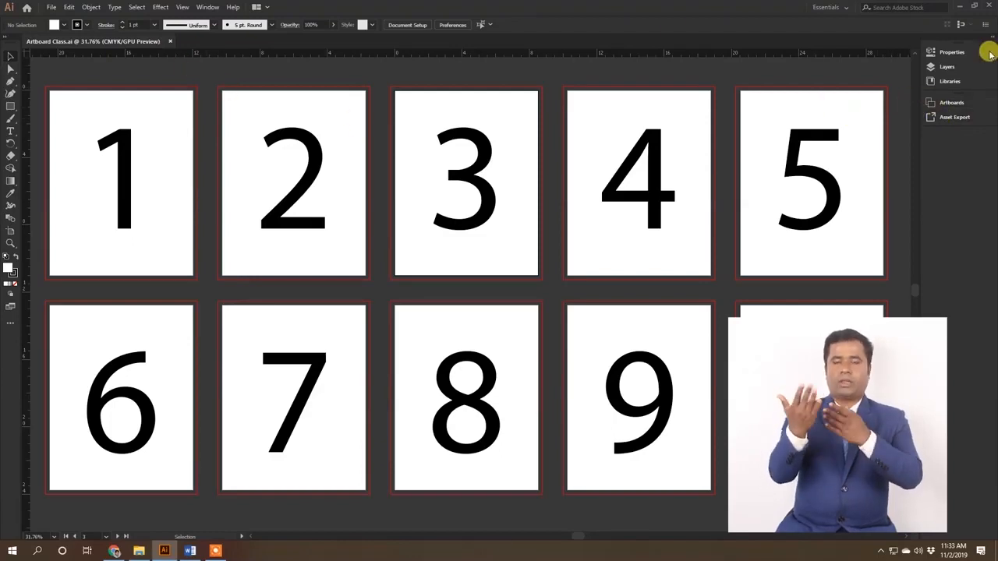
left_click(209, 8)
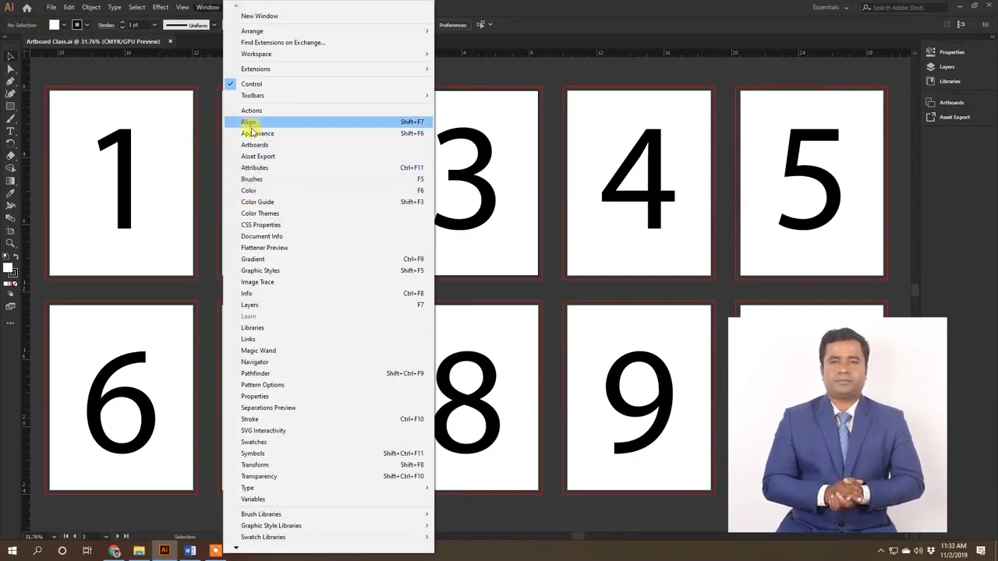
left_click(267, 146)
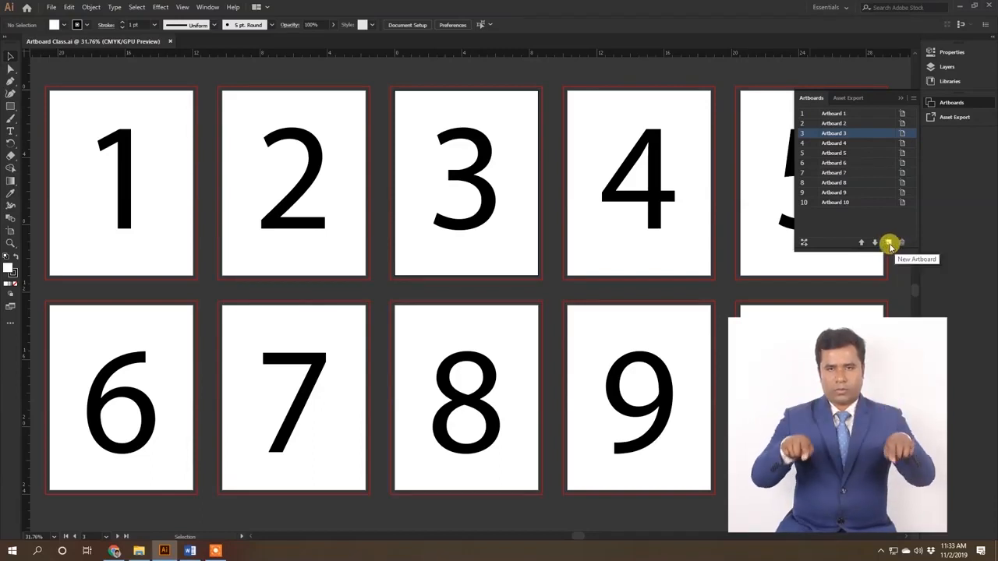
Step: Activate Artboard 2 and Artboard 3 from the artboard list, zoom to Artboard 3, and open its name for editing
left_click(901, 123)
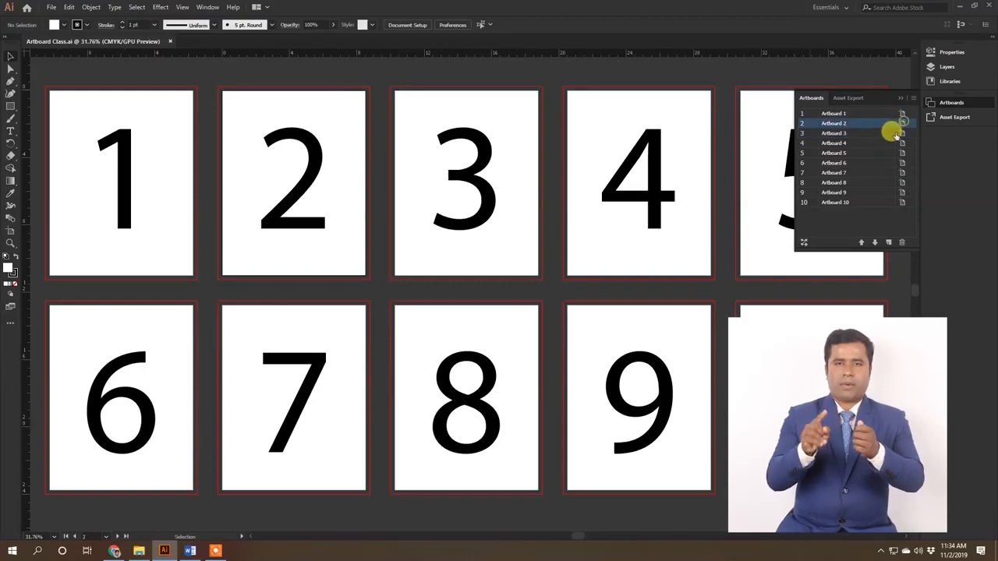
left_click(834, 135)
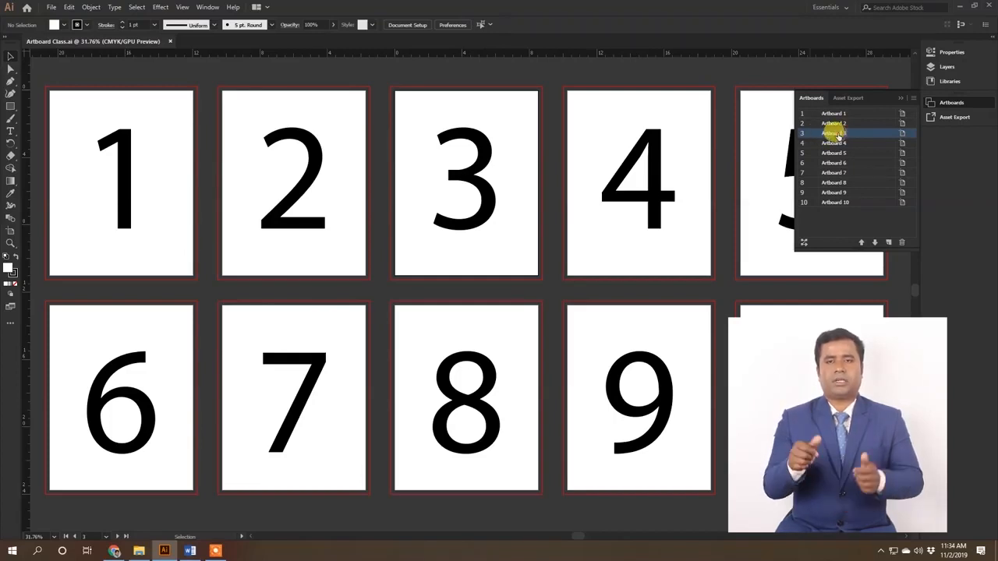
double_click(843, 136)
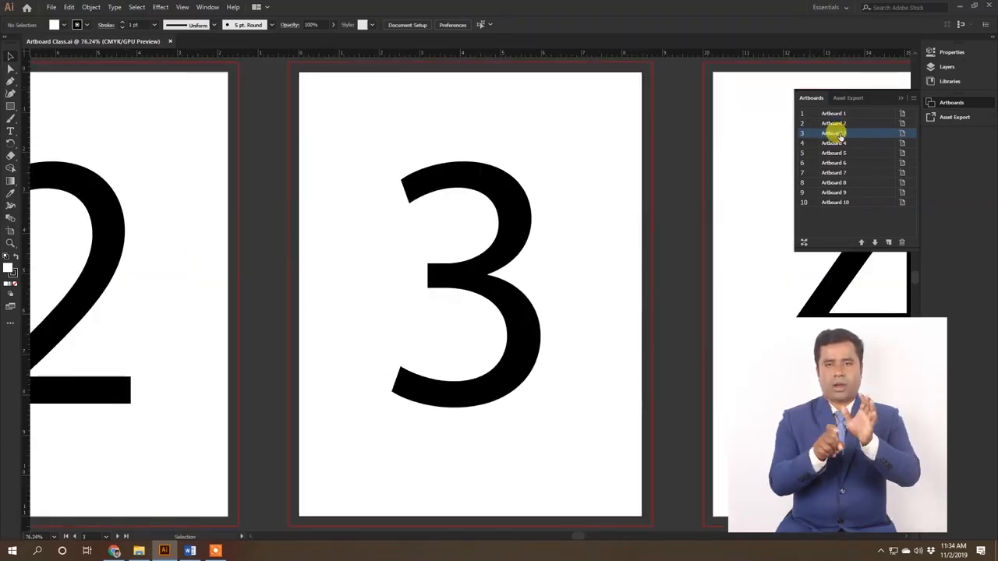
double_click(835, 133)
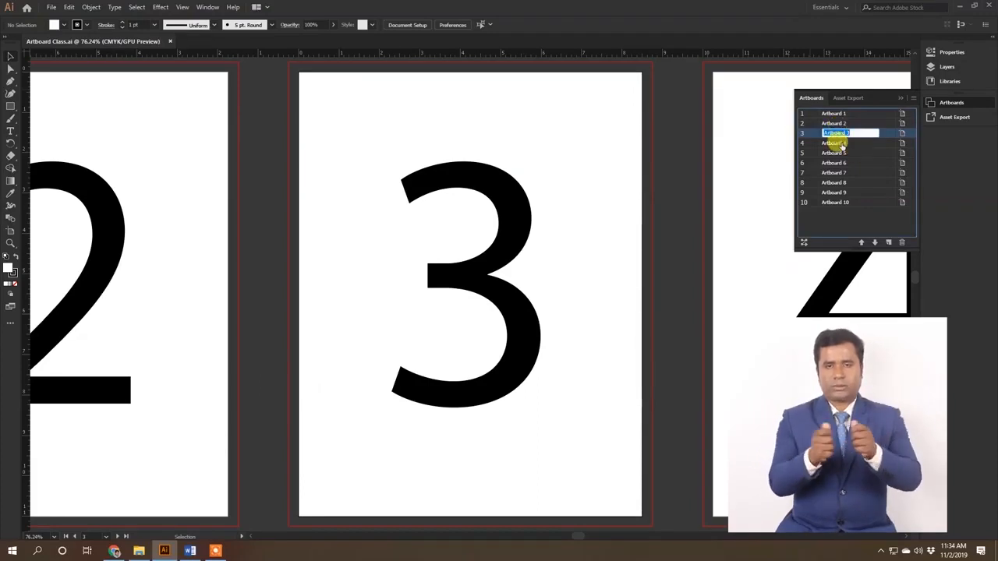
Step: Activate Artboard 5 and Artboard 4 from the artboard list, zoom to Artboard 4, and open its name for editing
left_click(829, 153)
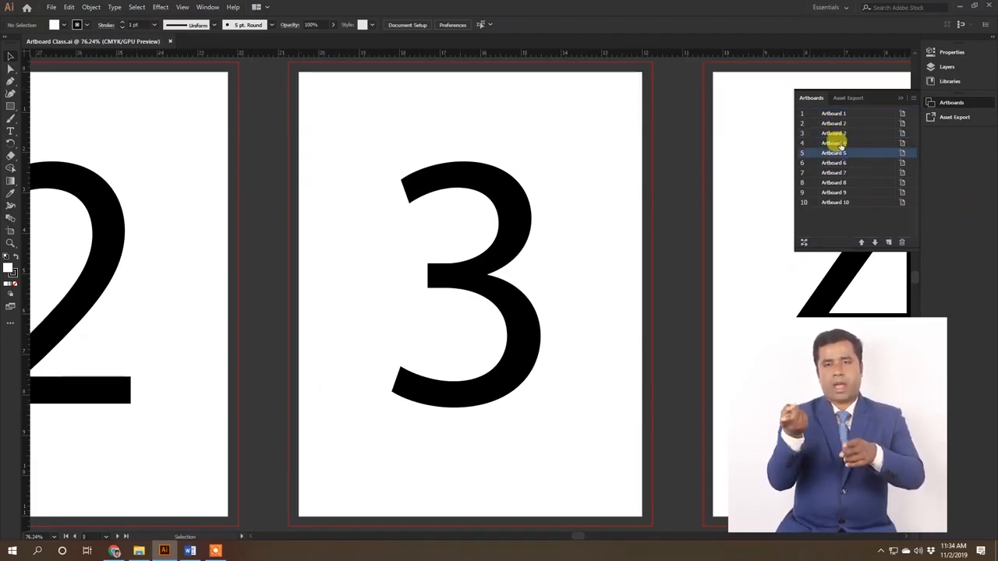
left_click(835, 143)
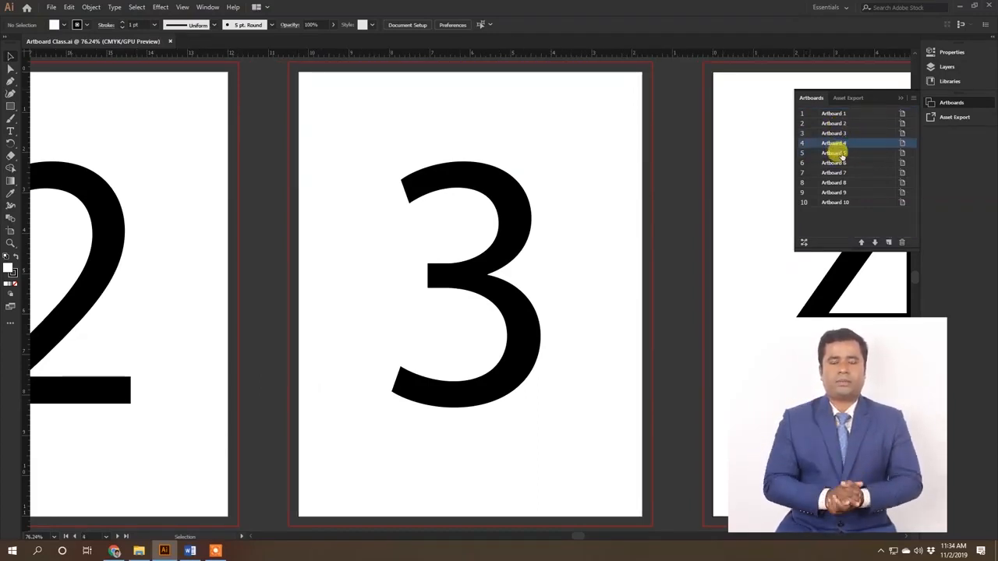
double_click(833, 143)
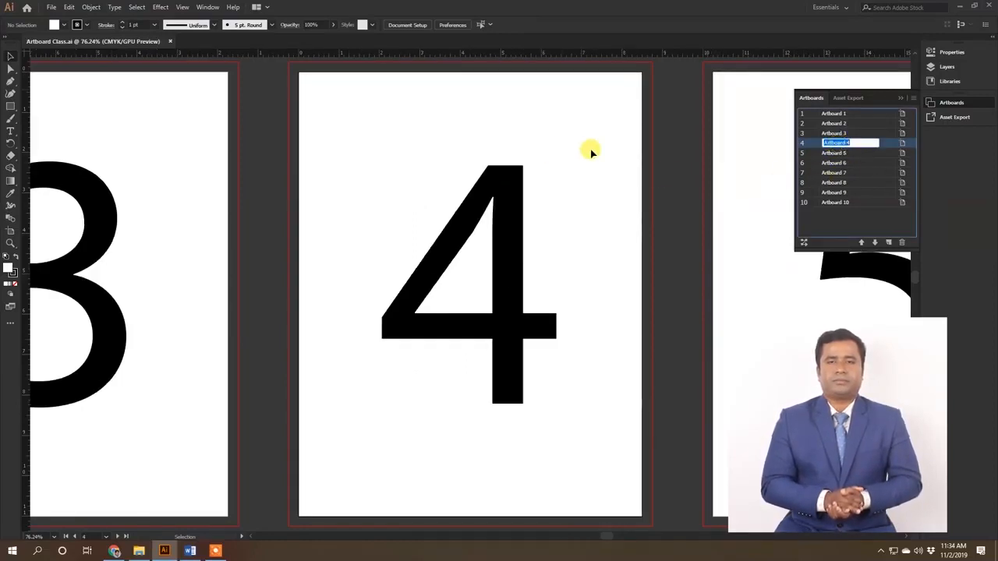
Step: Examine the Artboard Options of Artboard 5, and leave them without applying any change
left_click(902, 153)
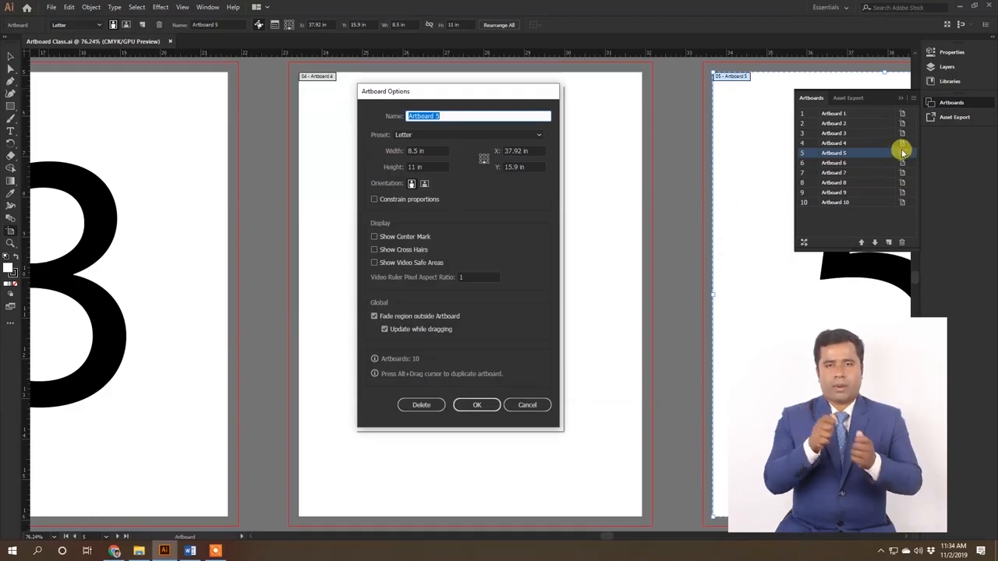
left_click_drag(453, 92, 490, 91)
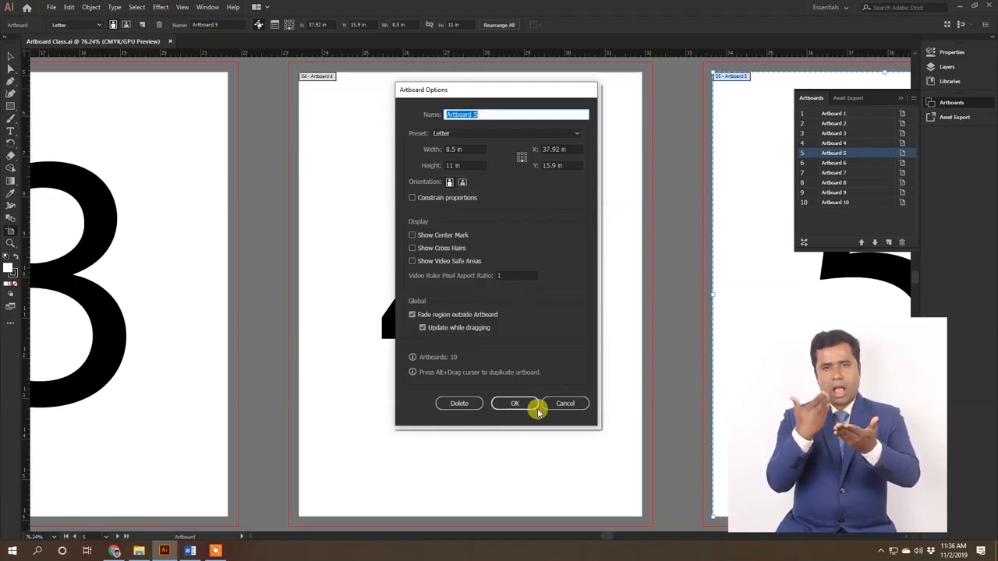
left_click(561, 404)
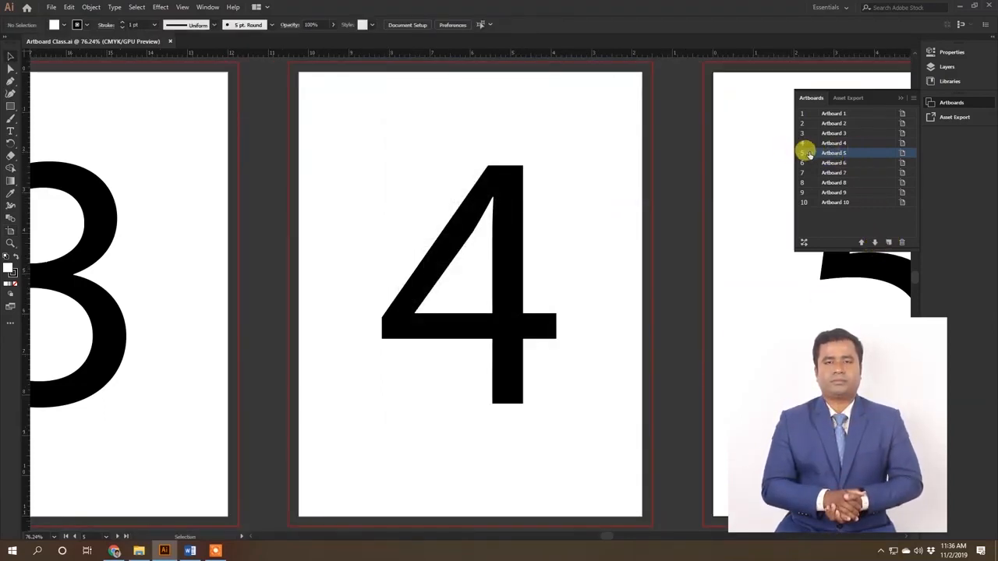
Step: Move Artboard 5 up to second place in the artboard list, zoom to it, and return it to fifth place
left_click(861, 242)
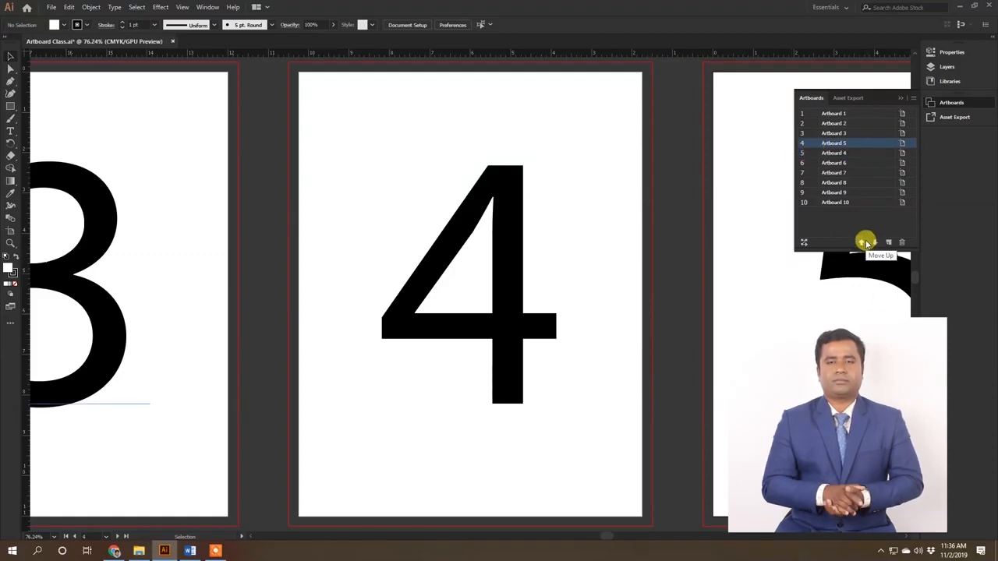
left_click(861, 243)
left_click(861, 243)
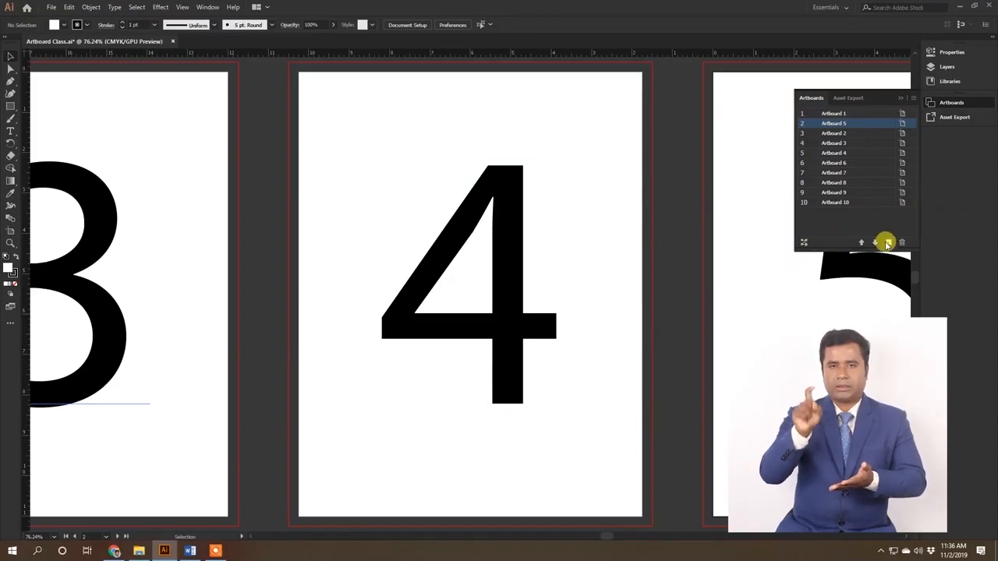
double_click(835, 129)
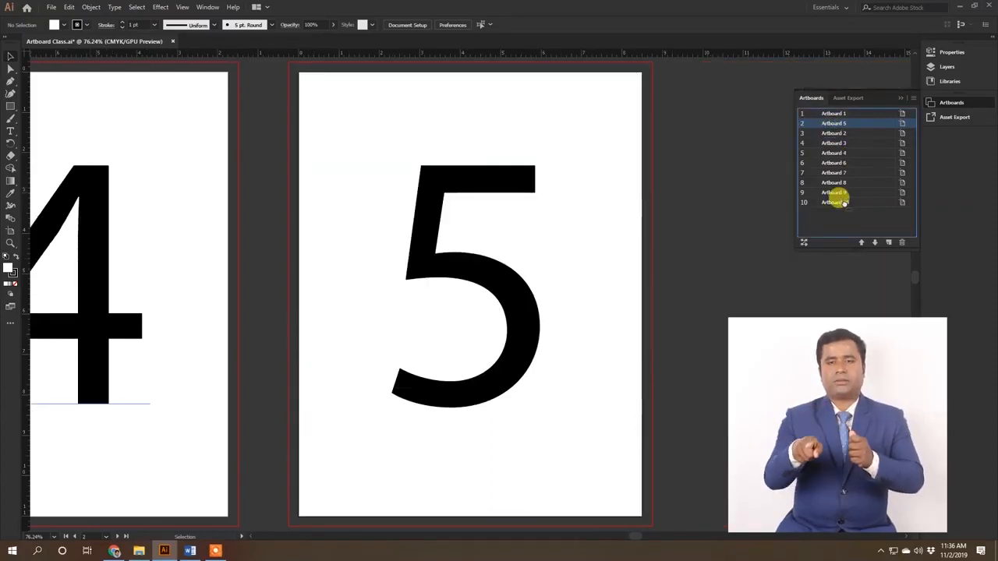
left_click_drag(834, 147, 834, 158)
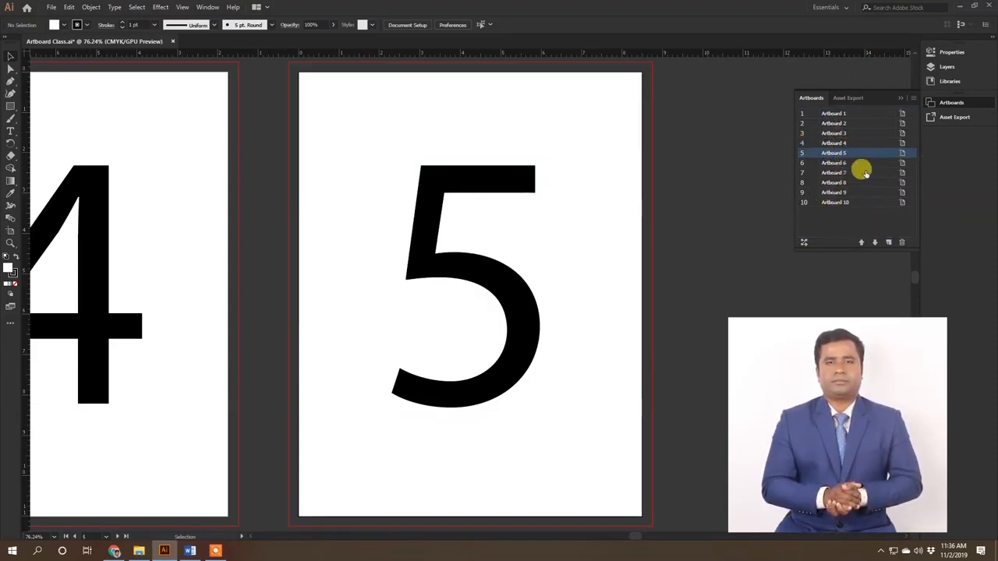
Step: Add nine new artboards after Artboard 10
left_click(836, 203)
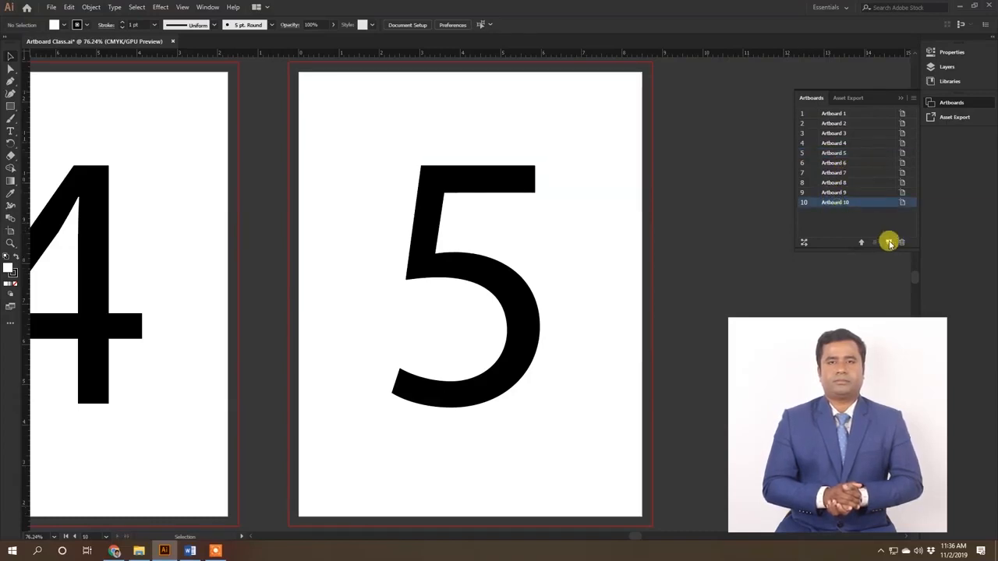
left_click(889, 242)
left_click(888, 242)
left_click(888, 242)
left_click(888, 242)
left_click(888, 242)
left_click(888, 242)
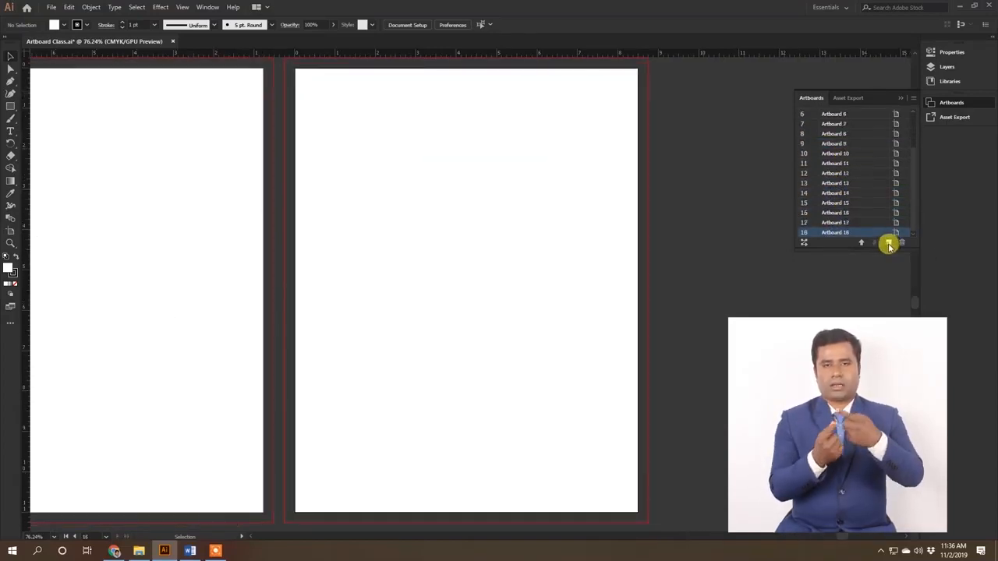
left_click(888, 244)
Step: Enlarge the Artboards panel vertically until the whole artboard list fits without scrolling
scroll(858, 163, "up", 2)
scroll(863, 148, "down", 2)
scroll(864, 143, "up", 2)
scroll(863, 142, "down", 2)
scroll(861, 138, "up", 1)
scroll(860, 138, "up", 2)
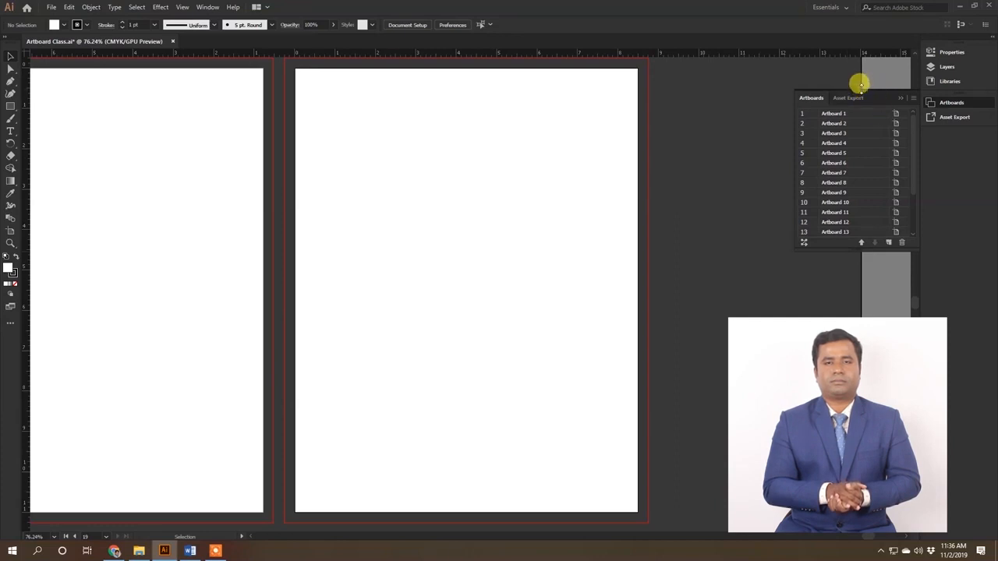
left_click_drag(861, 84, 861, 77)
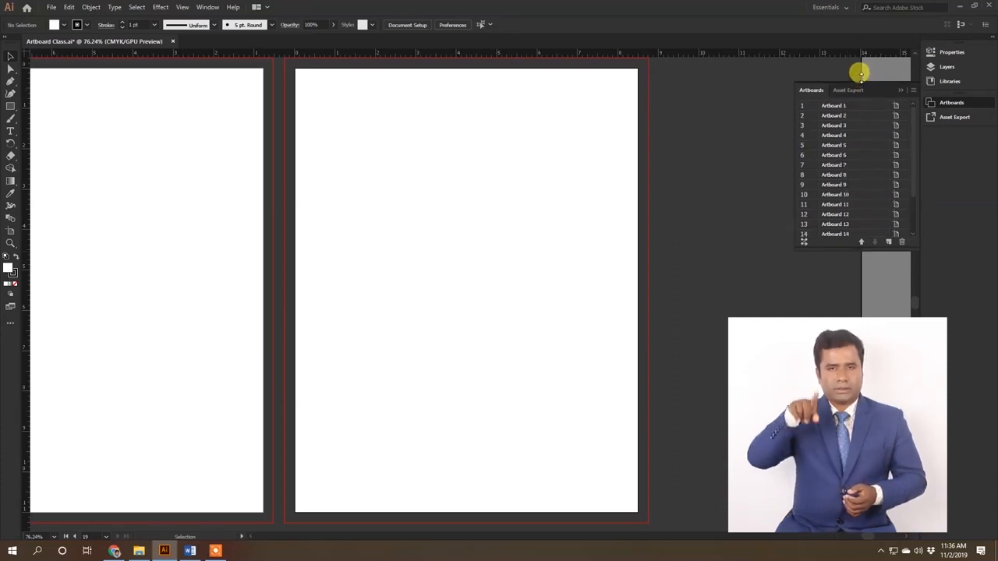
left_click_drag(860, 75, 876, 59)
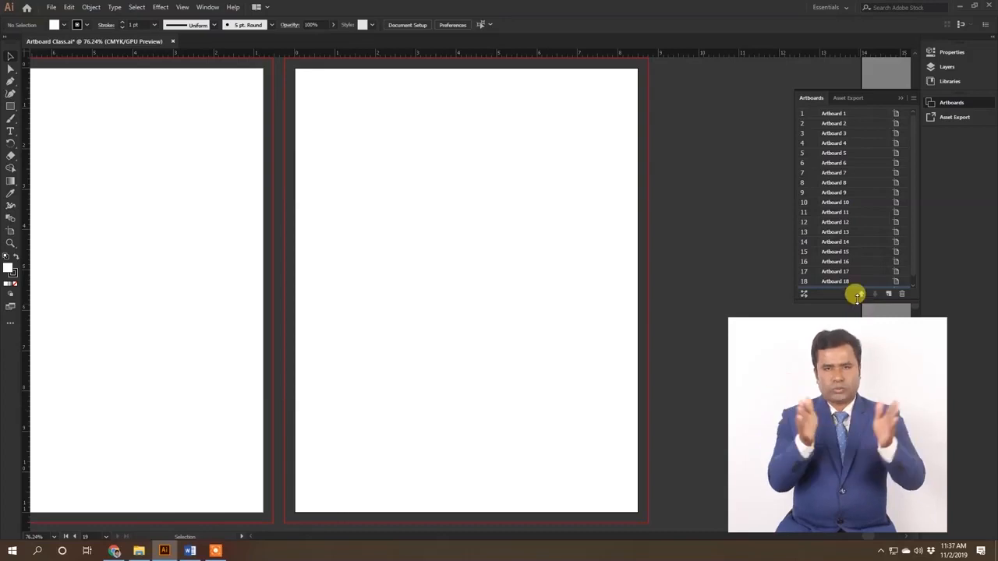
left_click_drag(858, 298, 835, 479)
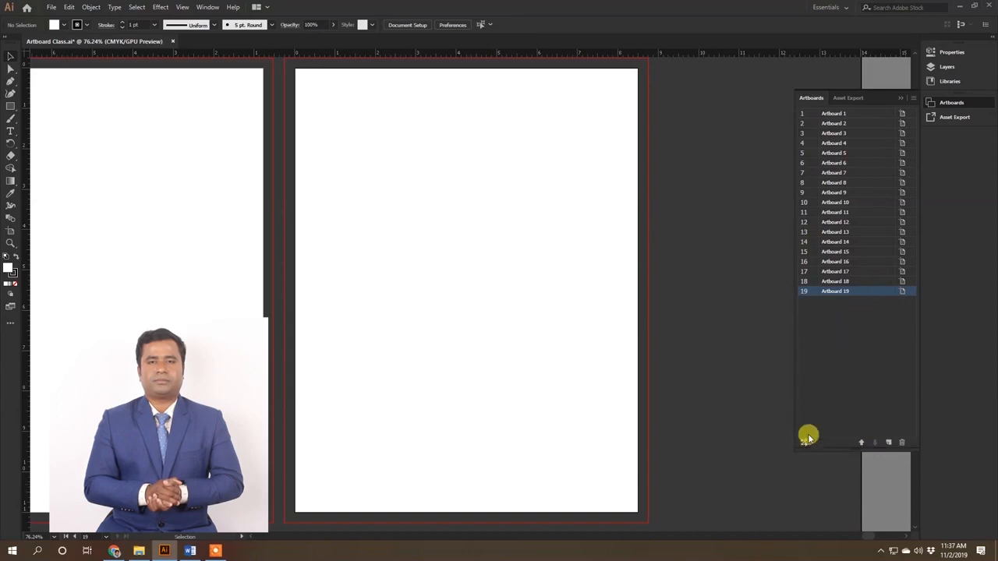
Step: Rename Artboard 1 as Serial 1 and Artboard 2 as Serial 2
key("ctrl+alt+0")
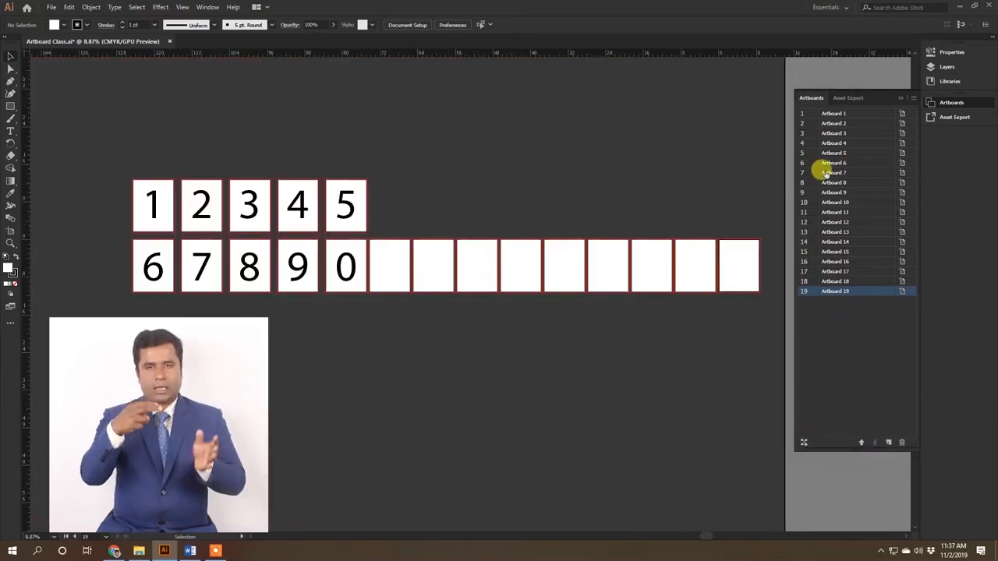
key("z")
left_click(440, 277)
left_click_drag(440, 276, 501, 341)
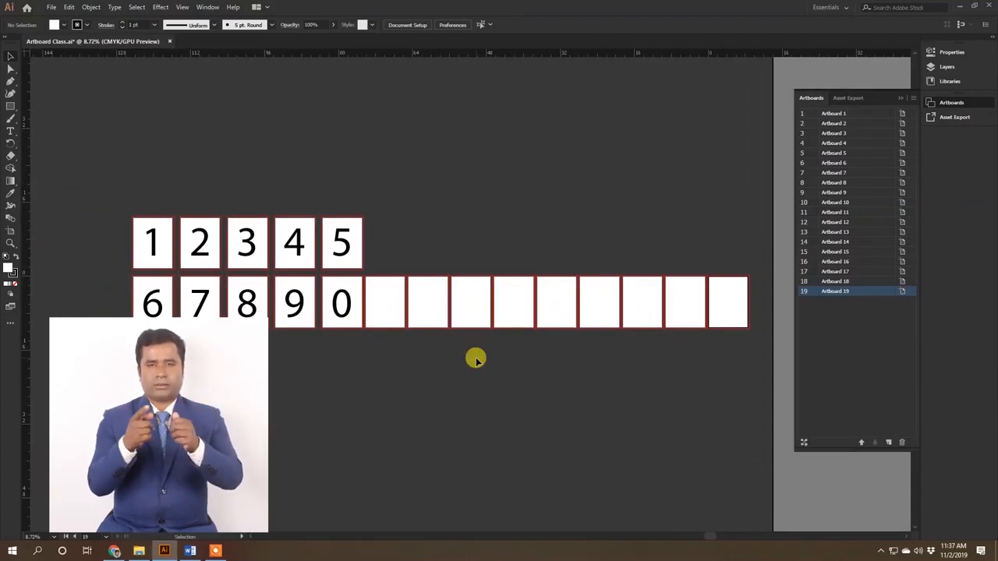
double_click(826, 113)
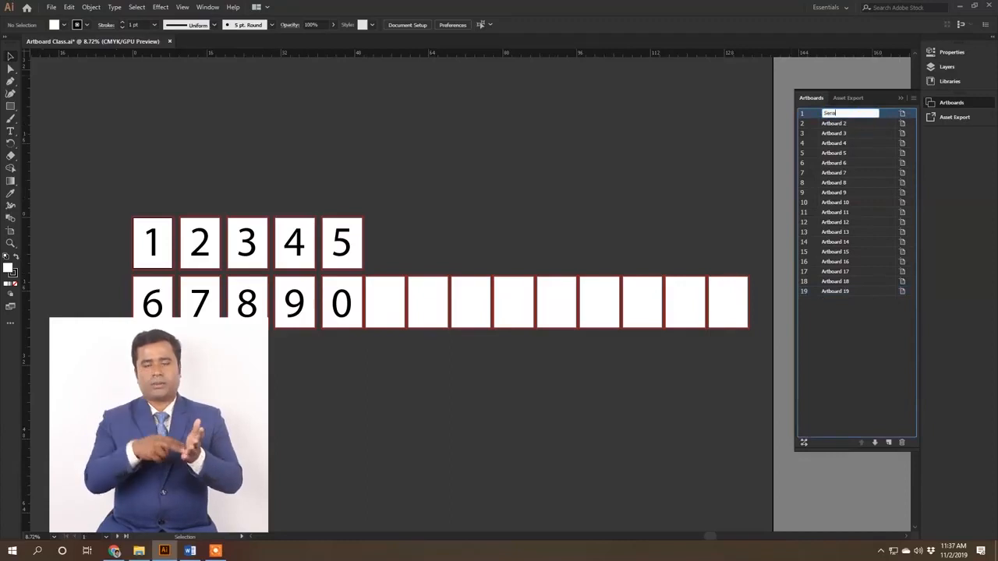
left_click_drag(853, 113, 744, 117)
key("ctrl+c")
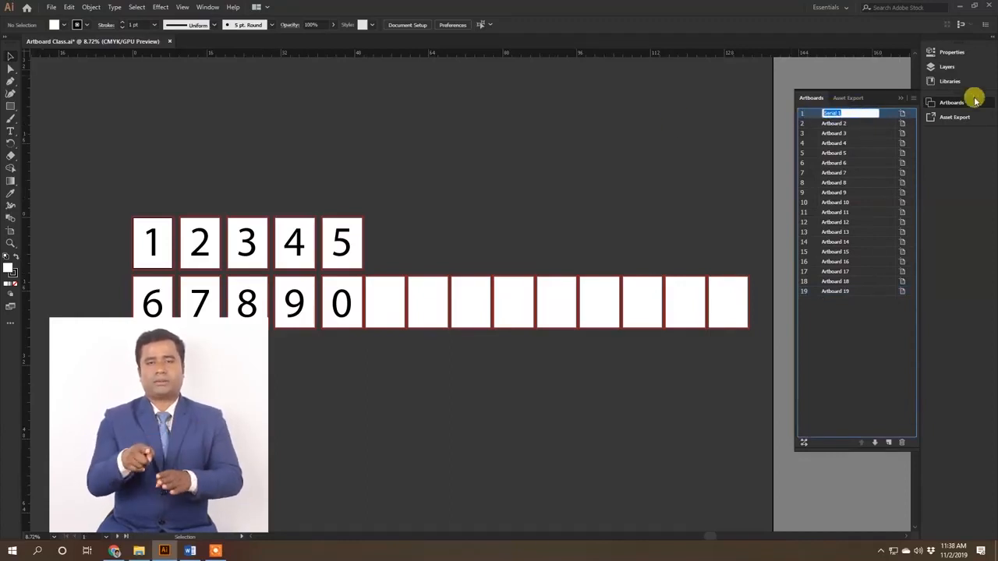
double_click(833, 123)
key("Return")
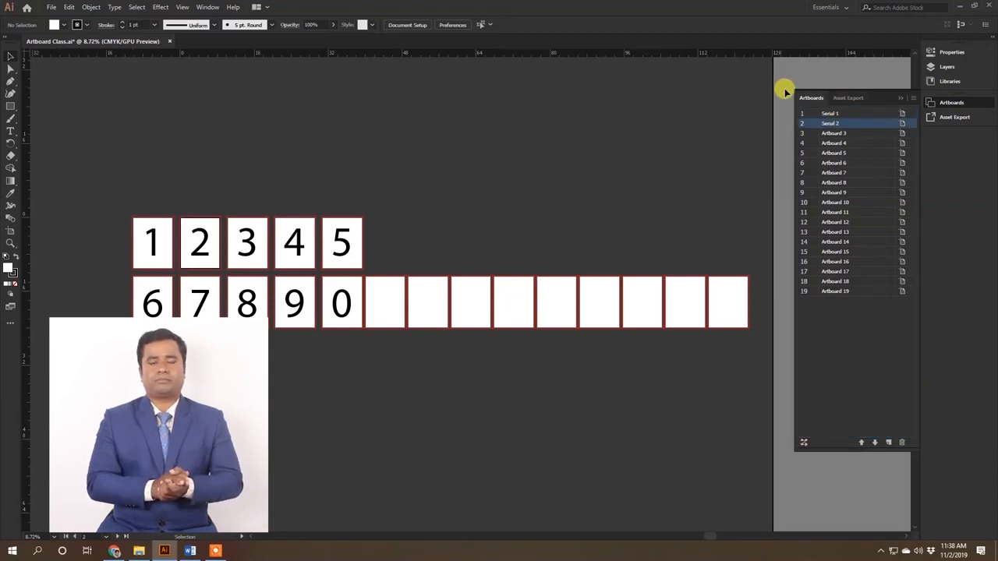
Step: Rename Artboard 3 as Serial 3 in the artboard list
double_click(832, 131)
key("ctrl+v")
key("BackSpace")
type("3")
key("Return")
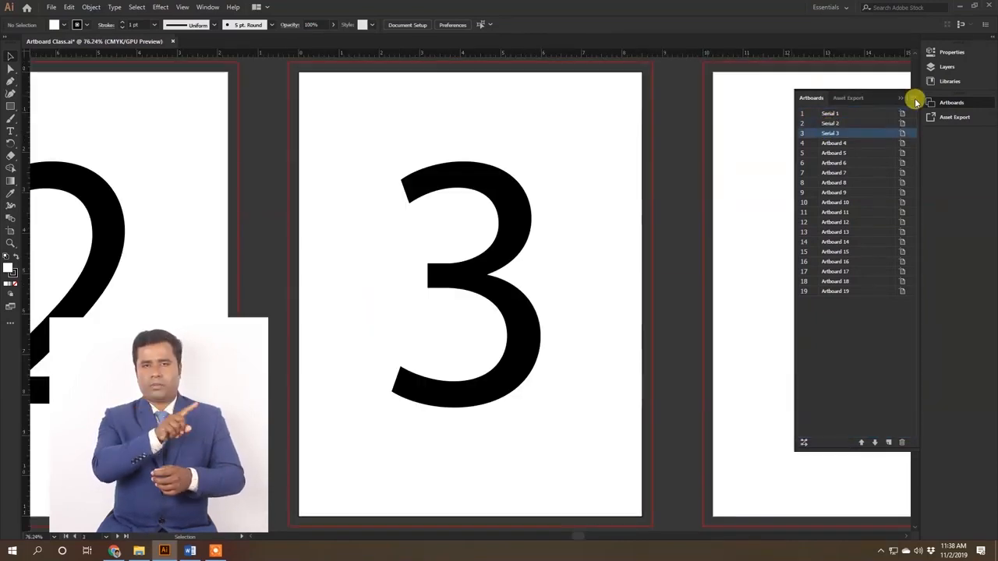
Step: Rename Artboard 4 as Serial 4 and Artboard 5 as Serial 5
double_click(832, 143)
key("ctrl+v")
type("4")
key("Return")
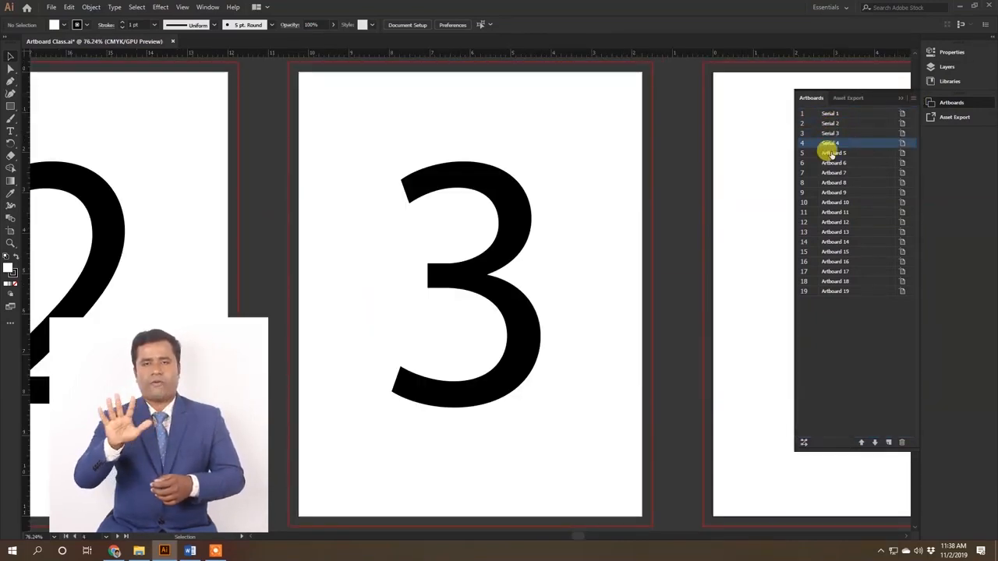
double_click(832, 152)
key("ctrl+v")
type("5")
key("Return")
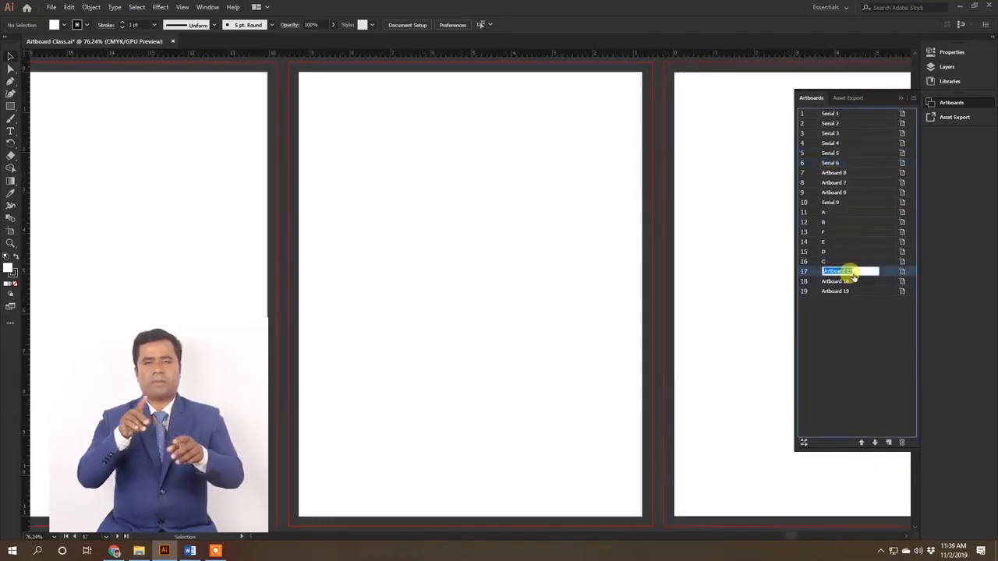
Step: Rename the artboards in rows 17, 18 and 19 of the list as H, G and I
type("H")
key("Return")
double_click(849, 281)
type("G")
key("Return")
double_click(853, 291)
type("I")
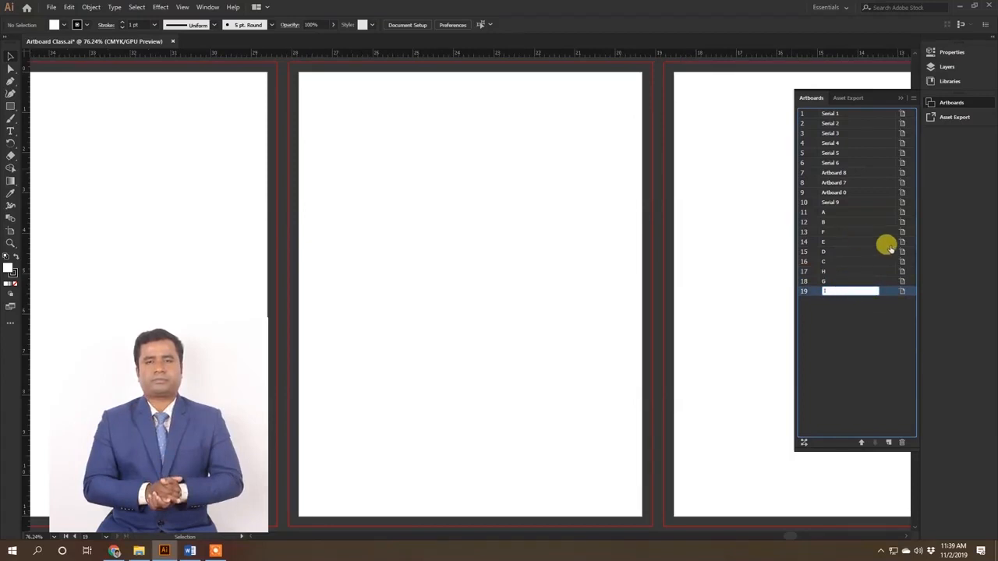
key("Return")
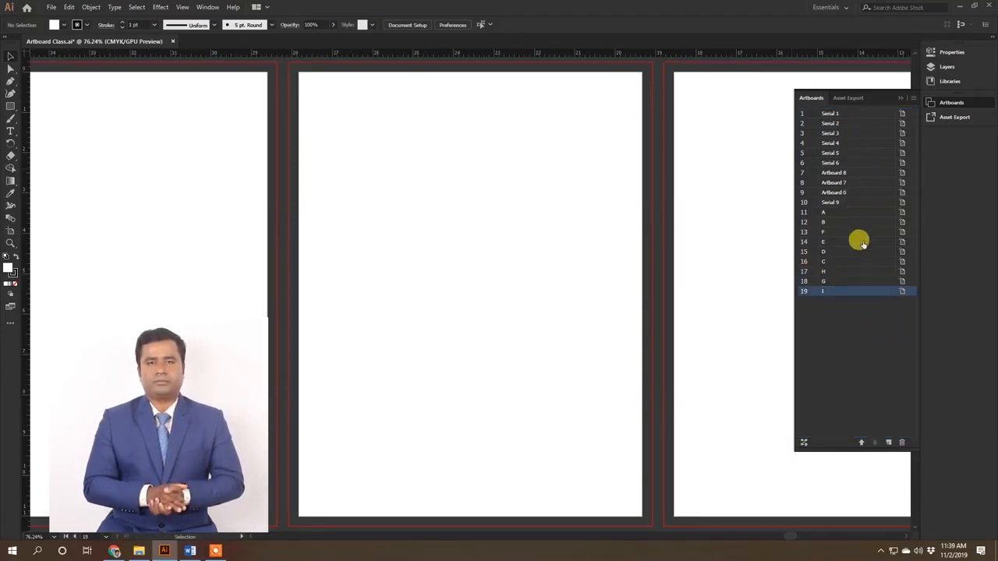
Step: Put large letters A and B on the first two blank artboards after the 0
key("ctrl+plus")
key("ctrl+plus")
key("ctrl+plus")
key("ctrl+minus")
key("ctrl+minus")
key("ctrl+minus")
key("ctrl+minus")
key("ctrl+minus")
key("ctrl+minus")
key("ctrl+minus")
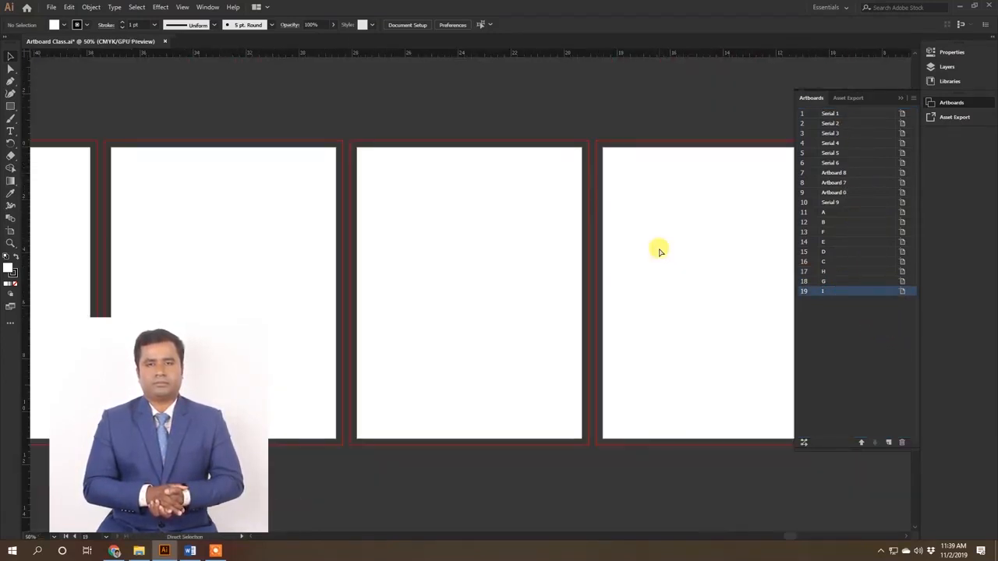
key("space")
left_click_drag(395, 261, 576, 244)
left_click_drag(429, 260, 523, 276)
key("space")
left_click(481, 239)
double_click(453, 278)
type("A")
key("Escape")
double_click(530, 284)
type("B")
key("Escape")
Step: Put large letters F and E on the two artboards that follow the B
double_click(609, 279)
type("F")
key("Escape")
double_click(700, 287)
type("E")
key("Escape")
Step: Duplicate the letter E onto the next blank artboard and change the copy to D
left_click(574, 263)
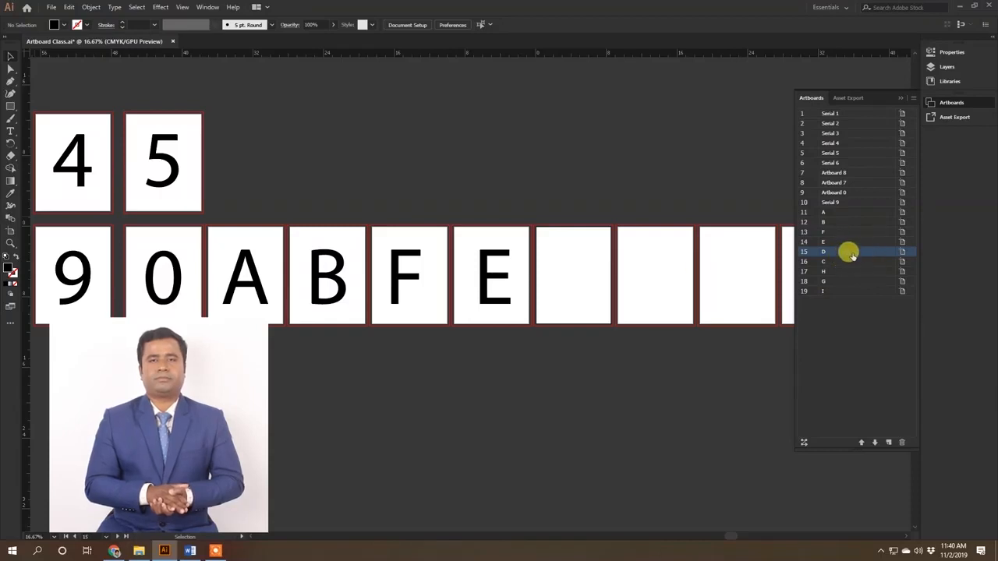
left_click_drag(595, 258, 495, 279)
left_click_drag(485, 277, 541, 296)
left_click_drag(343, 282, 474, 297)
double_click(472, 292)
key("ctrl+a")
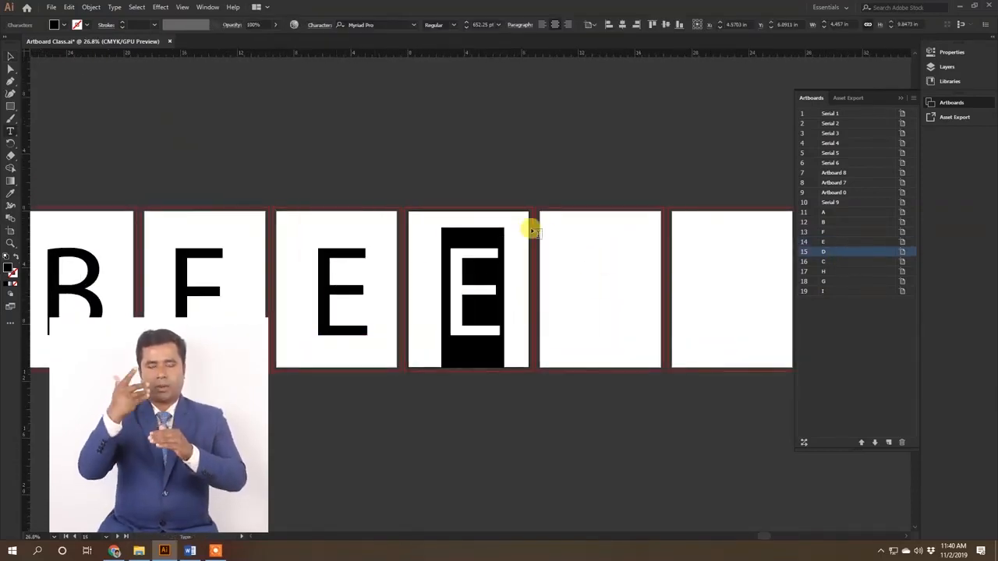
type("D")
key("Escape")
Step: Copy the letter onto the two artboards after D and change the copies to C and H
left_click_drag(508, 294, 605, 316)
double_click(631, 241)
key("ctrl+a")
type("C")
left_click_drag(631, 267, 483, 296)
key("Escape")
left_click_drag(448, 326, 570, 325, "alt")
double_click(563, 314)
key("ctrl+a")
type("H")
key("Escape")
Step: Copy the letter onto the last two artboards and change the copies to G and I
left_click_drag(624, 296, 454, 298)
left_click_drag(423, 307, 664, 308, "alt")
double_click(548, 285)
key("ctrl+a")
type("G")
key("Escape")
double_click(658, 297)
key("ctrl+a")
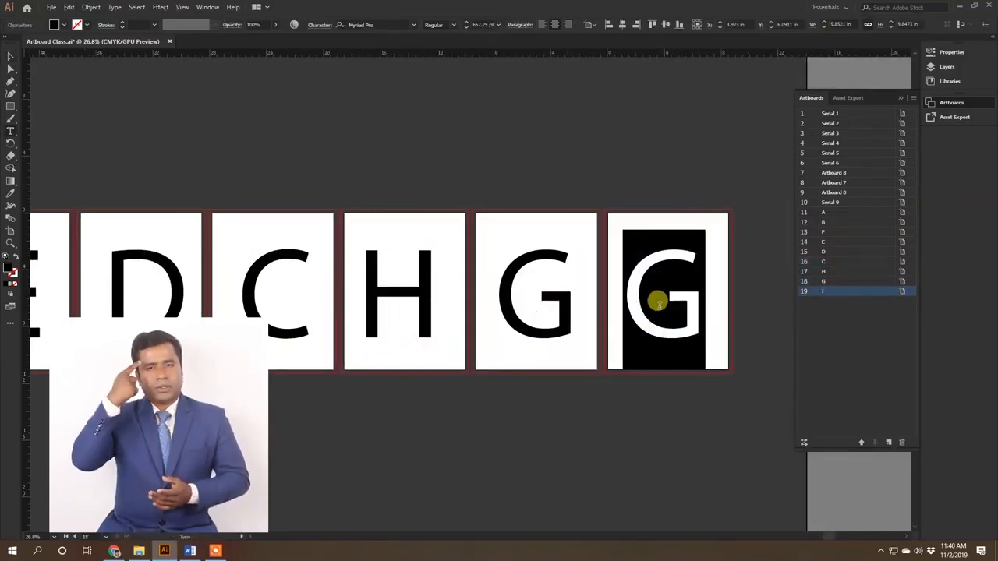
type("I")
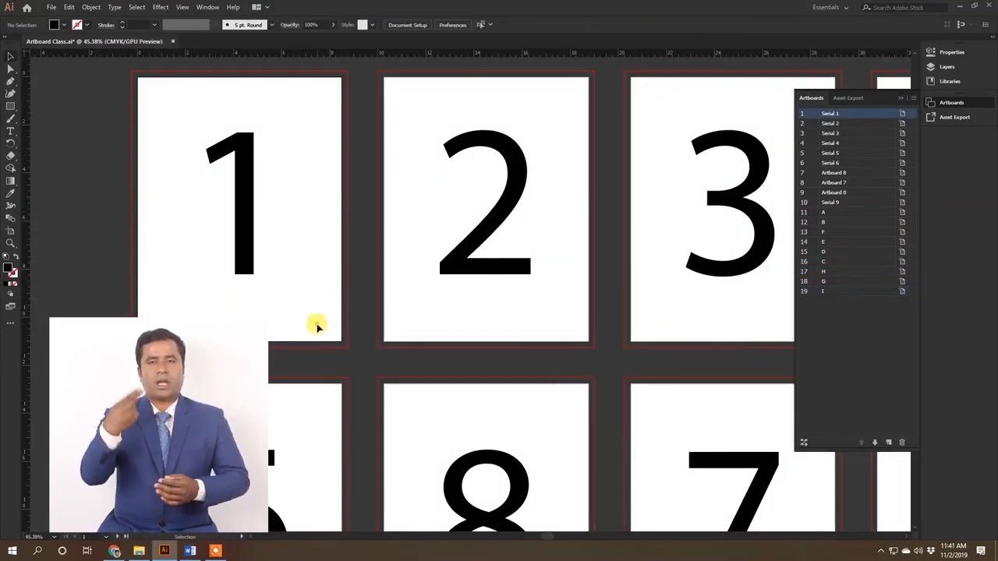
Step: View the artboards one after another in list order, from Serial 1 through to I
key("ctrl+0")
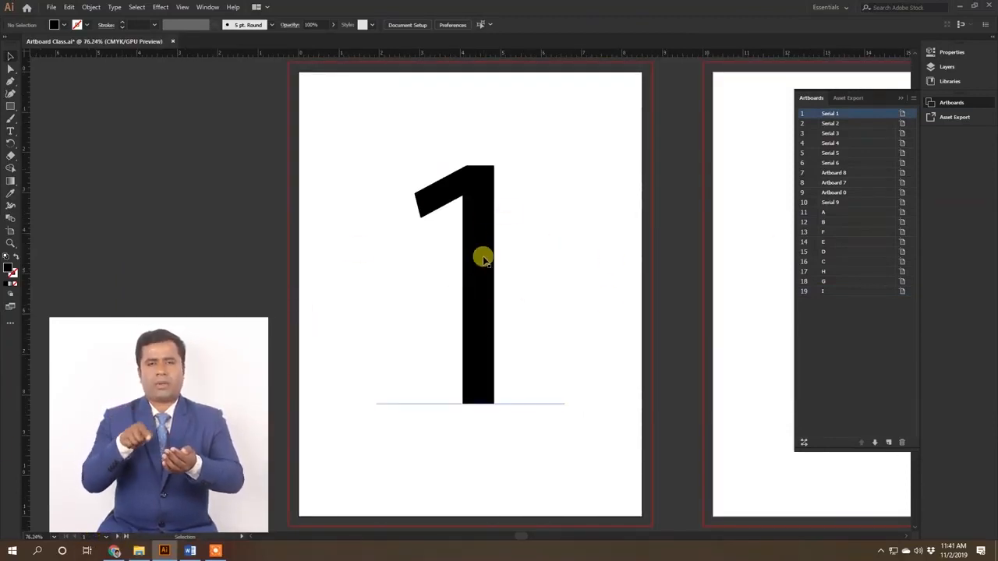
left_click(115, 538)
left_click(115, 538)
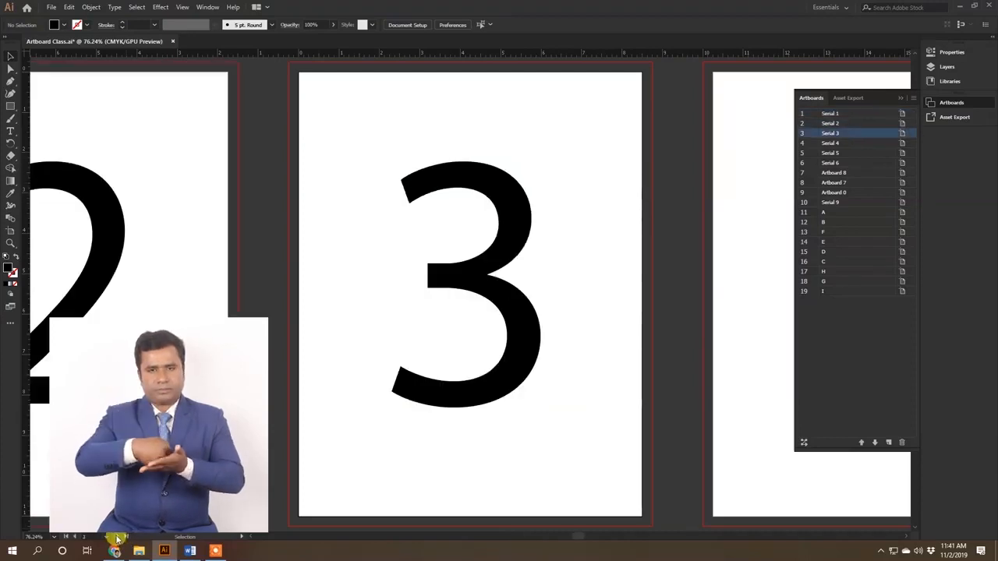
left_click(115, 538)
left_click(116, 539)
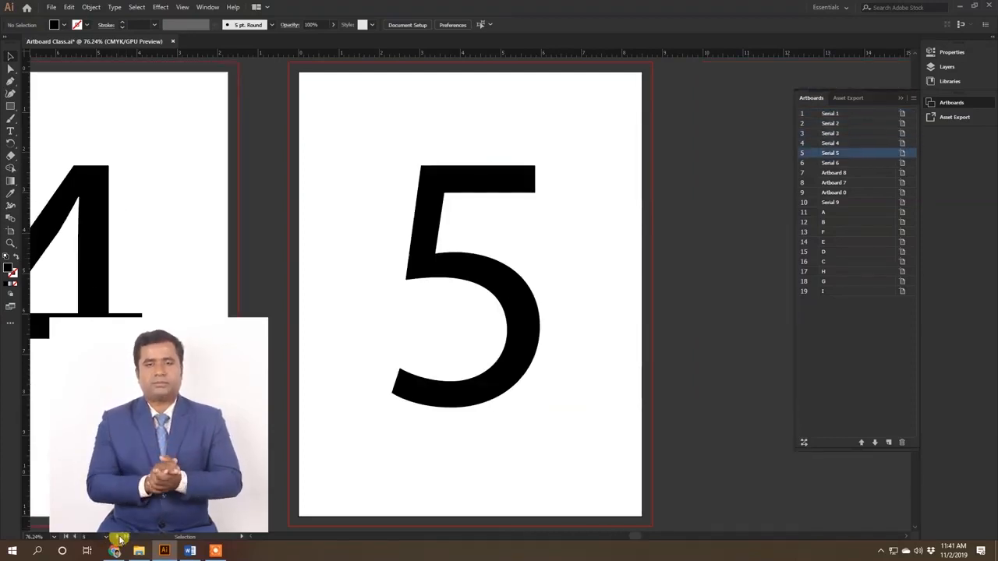
left_click(115, 538)
left_click(118, 538)
left_click(120, 538)
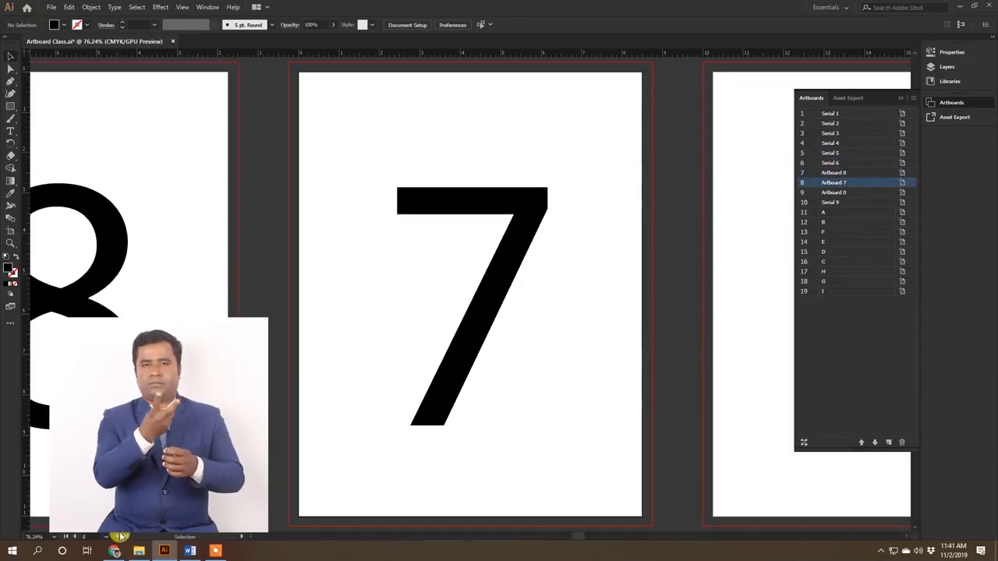
left_click(120, 538)
left_click(120, 538)
left_click(117, 538)
left_click(117, 538)
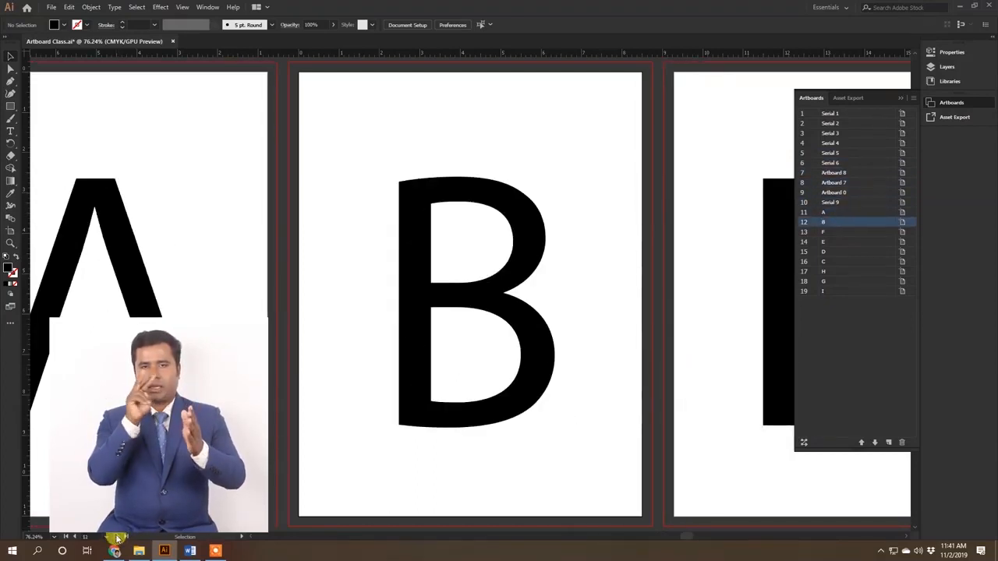
left_click(117, 538)
left_click(117, 538)
left_click(118, 538)
left_click(119, 538)
left_click(118, 538)
left_click(119, 538)
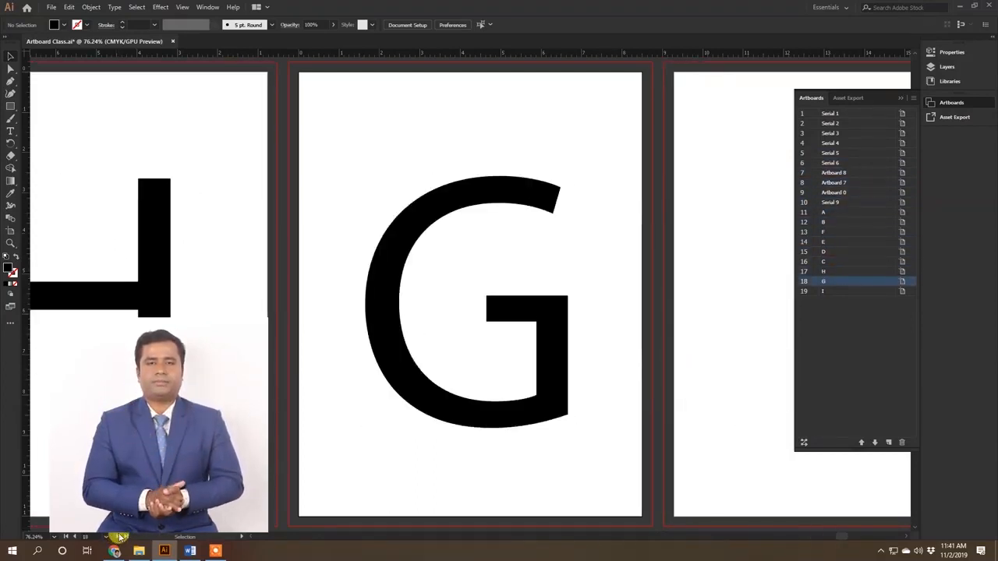
left_click(119, 538)
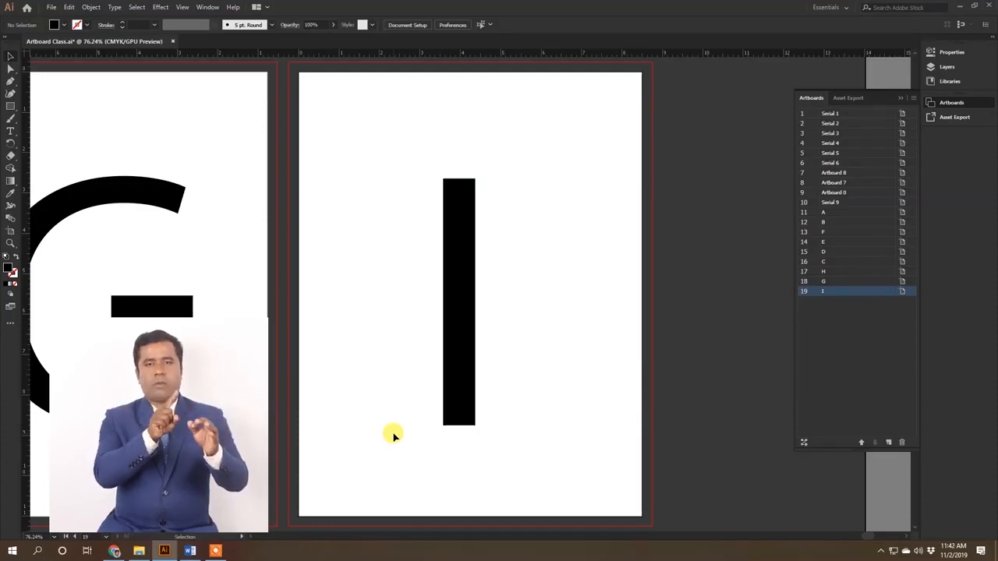
Step: Compare the placement of the numbered and lettered artboards on the canvas with their order in the artboard list
key("ctrl+minus")
key("ctrl+minus")
key("ctrl+minus")
key("ctrl+minus")
key("ctrl+minus")
key("ctrl+minus")
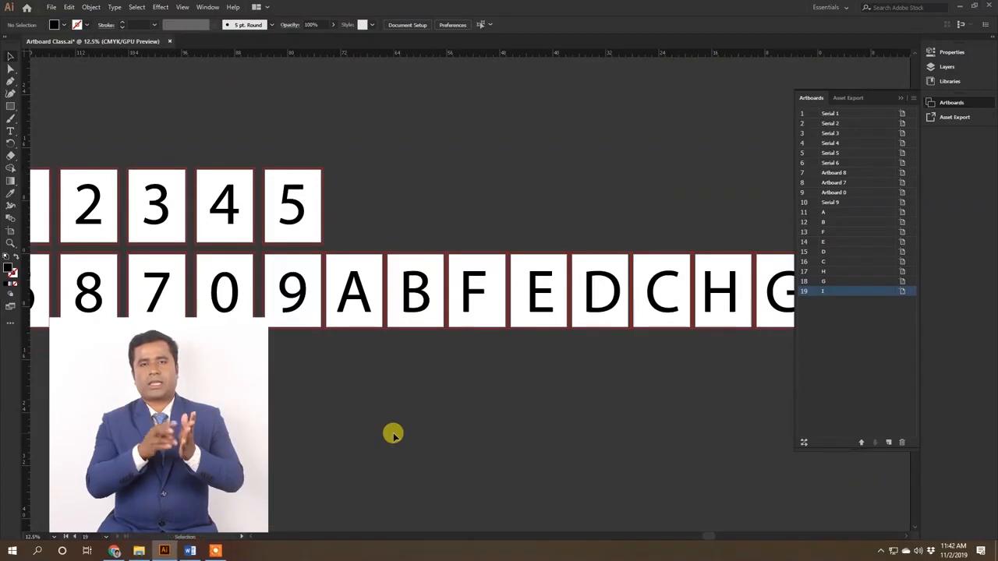
left_click_drag(191, 260, 393, 283)
left_click(247, 245, "ctrl")
left_click_drag(267, 271, 278, 303)
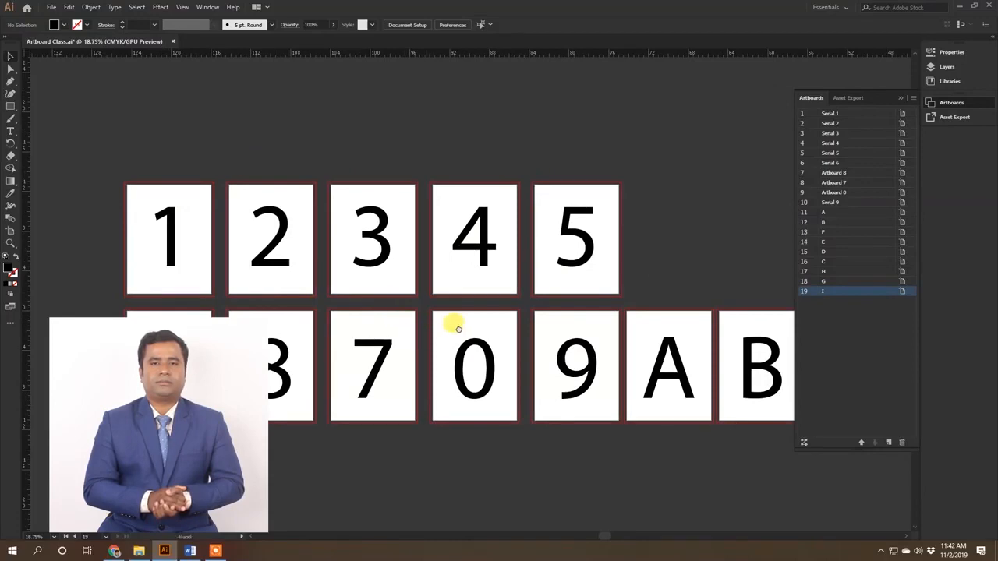
left_click_drag(459, 329, 498, 361)
left_click_drag(261, 316, 305, 336)
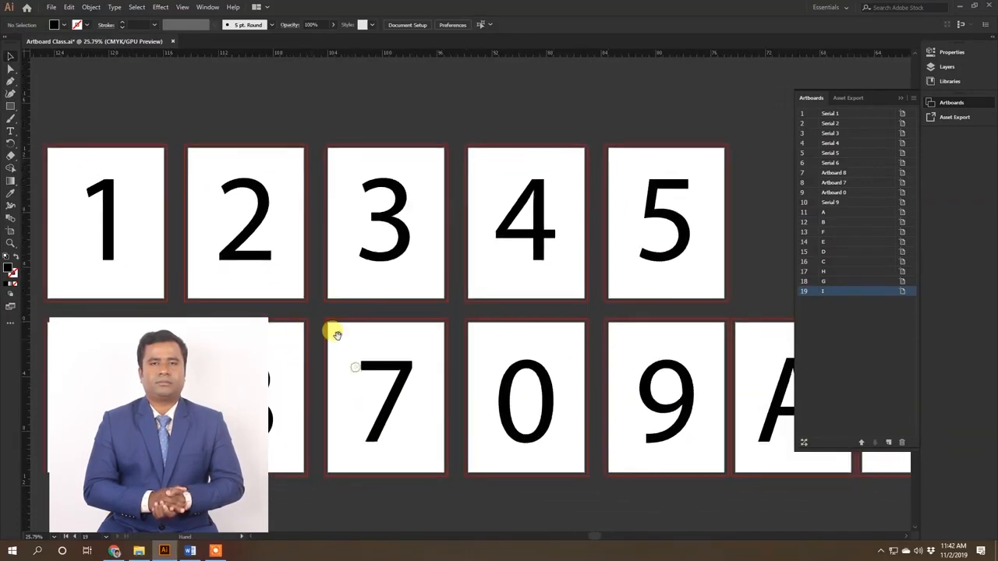
left_click_drag(489, 364, 416, 350)
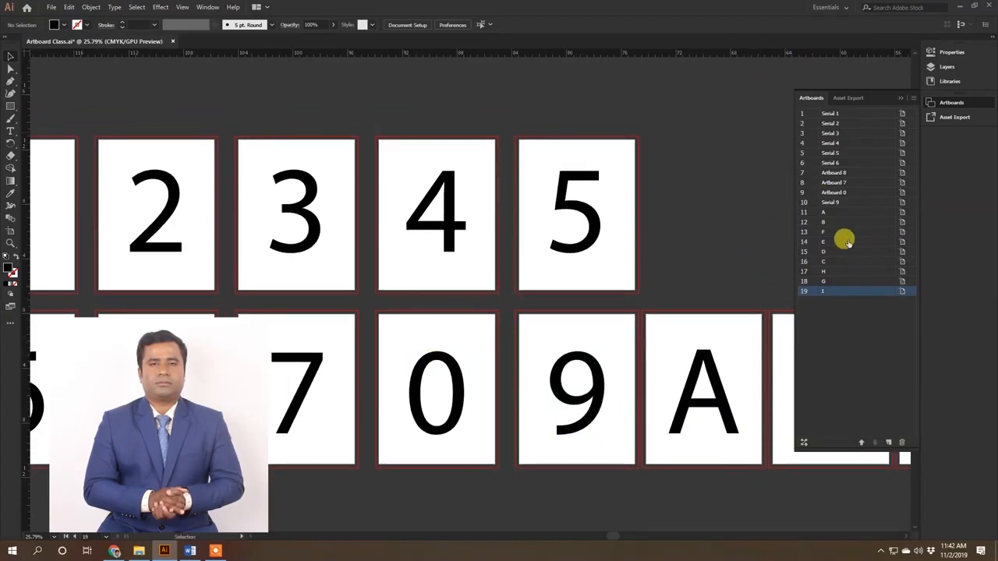
left_click(829, 282)
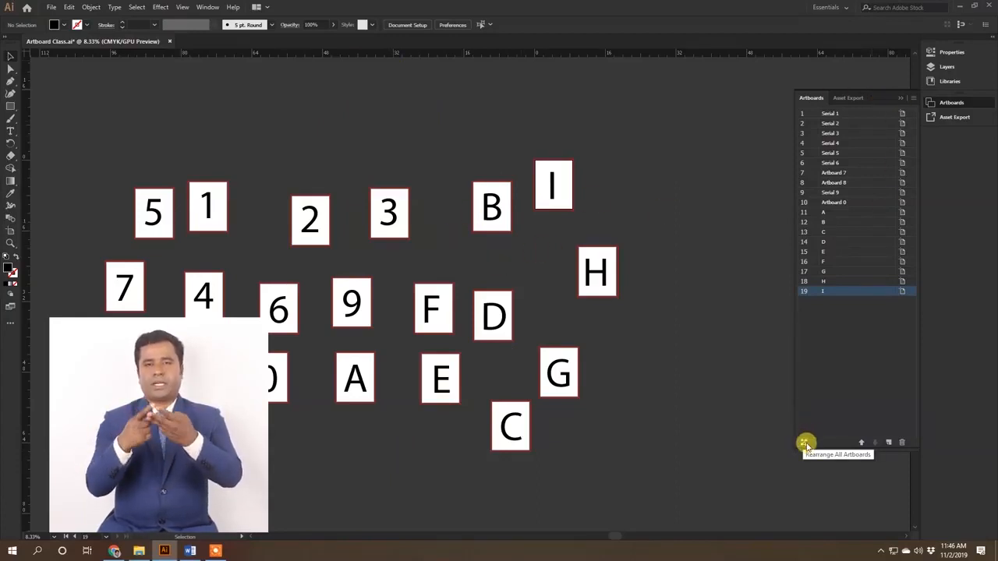
Step: Rearrange all artboards into a grid of 6 columns with 0.5 in spacing, moving the artwork along
key("shift+o")
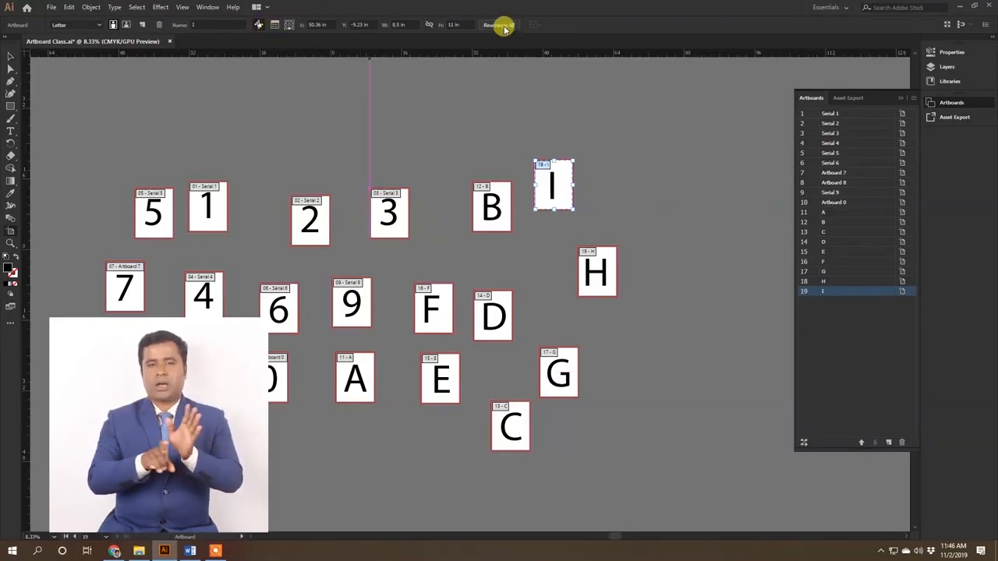
left_click(503, 25)
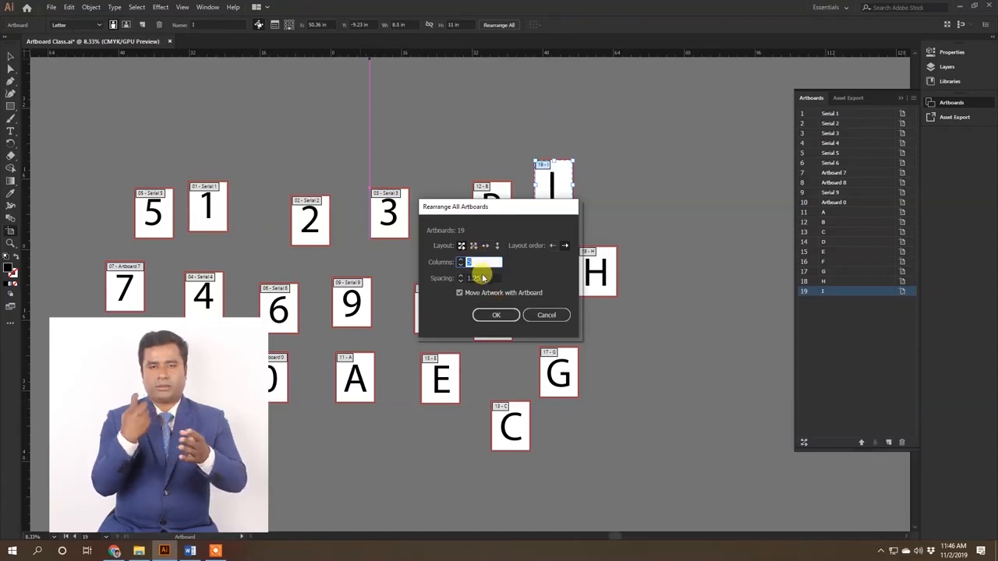
left_click_drag(501, 211, 430, 202)
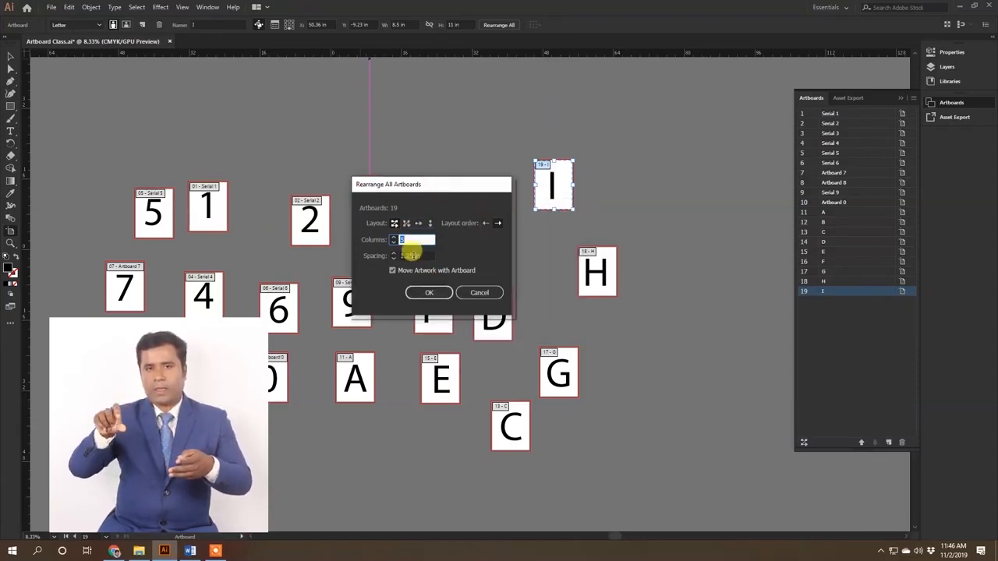
left_click(408, 240)
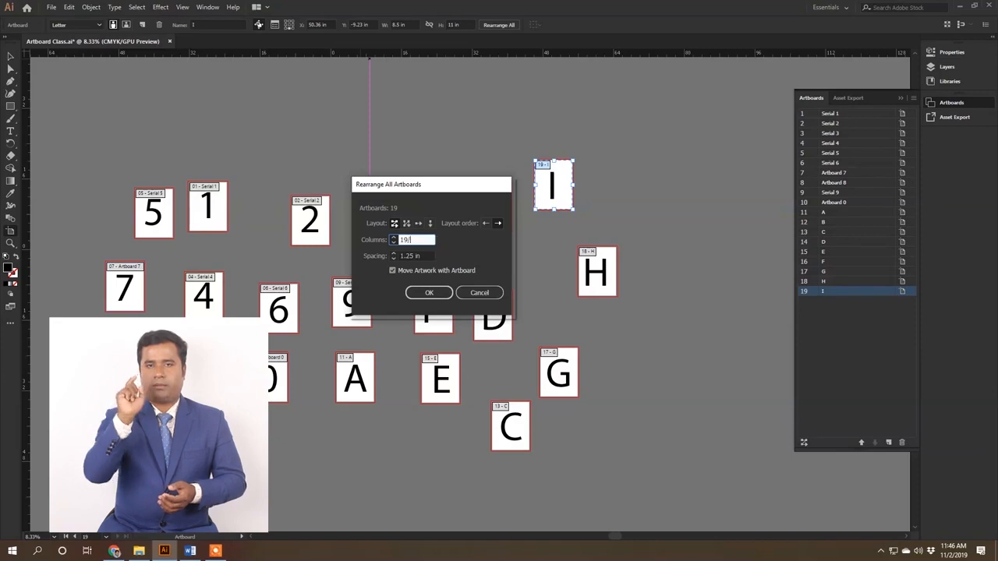
left_click(419, 255)
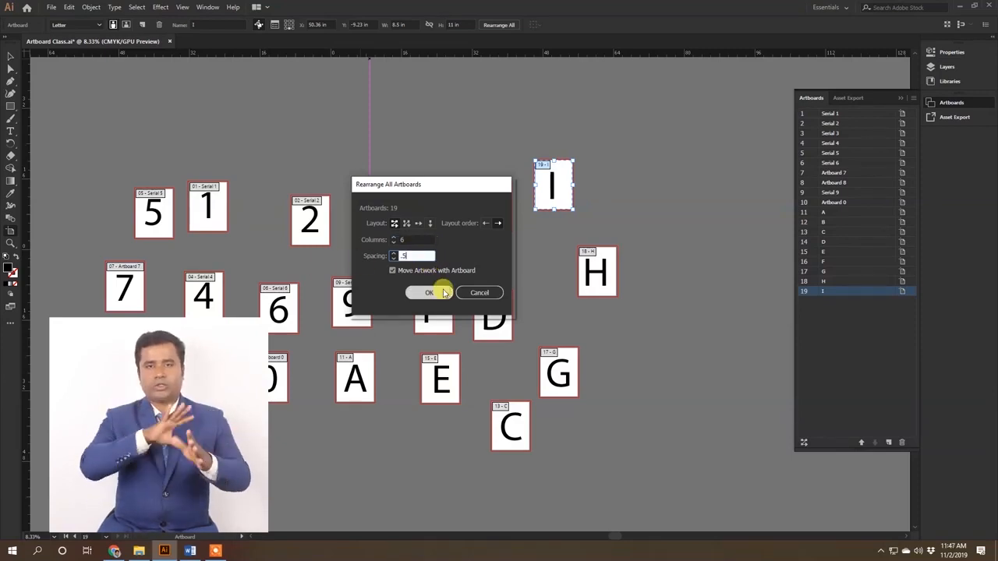
left_click(437, 292)
key("ctrl+alt+0")
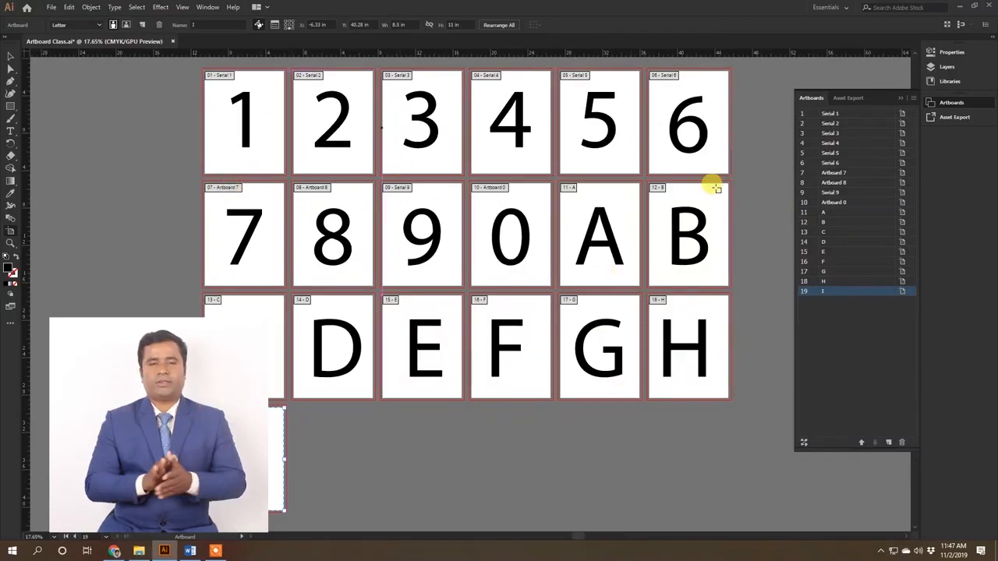
Step: Select artboard 8 and the numerals 8, 7 and 2 to examine which artboard becomes active
left_click_drag(355, 215, 390, 300)
left_click(343, 282)
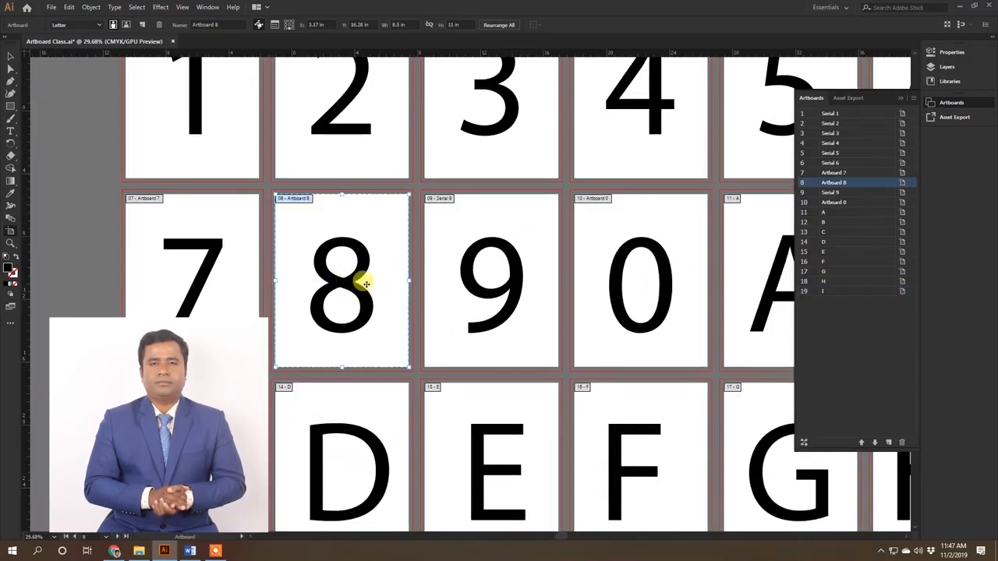
key("v")
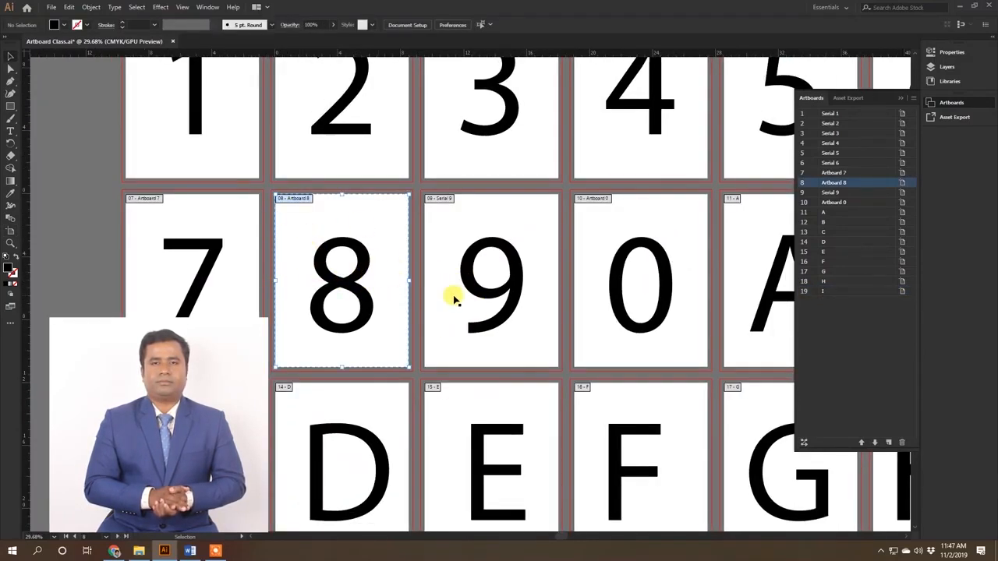
left_click(365, 282)
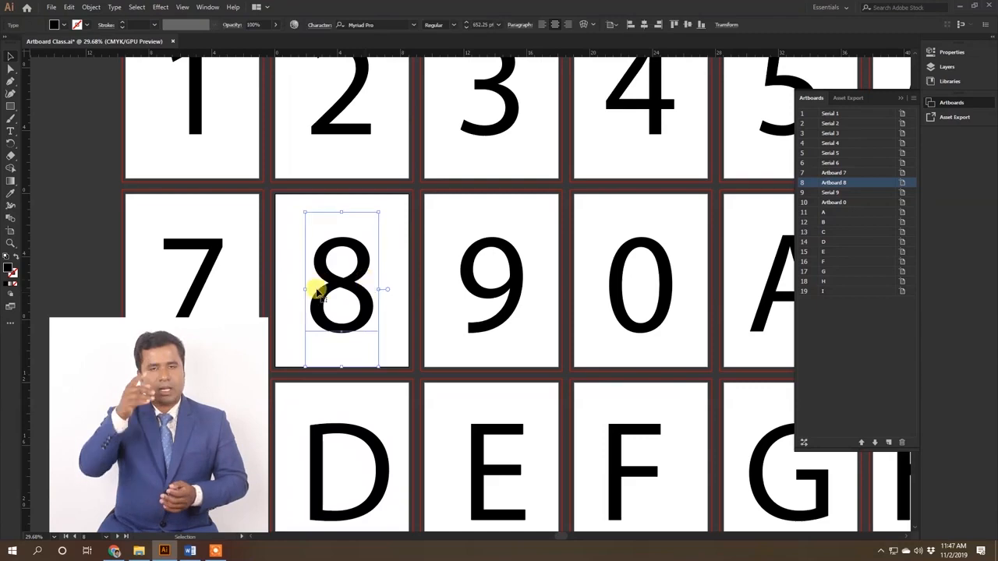
left_click(192, 278)
left_click(351, 258)
left_click(341, 97)
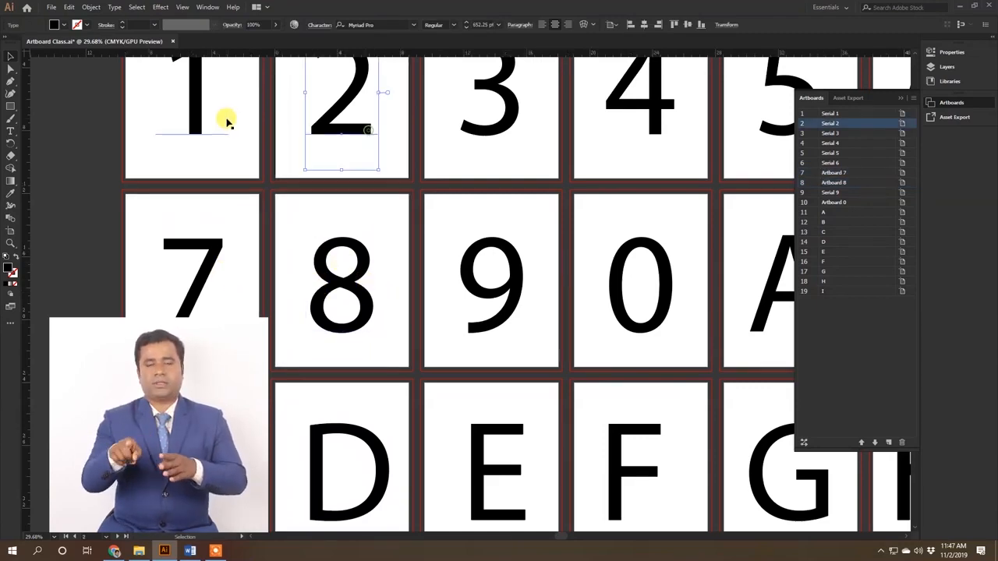
Step: Enlarge the numeral 1 on the first artboard to about 1007 pt and make that artboard active
left_click(229, 123)
key("ctrl+alt+0")
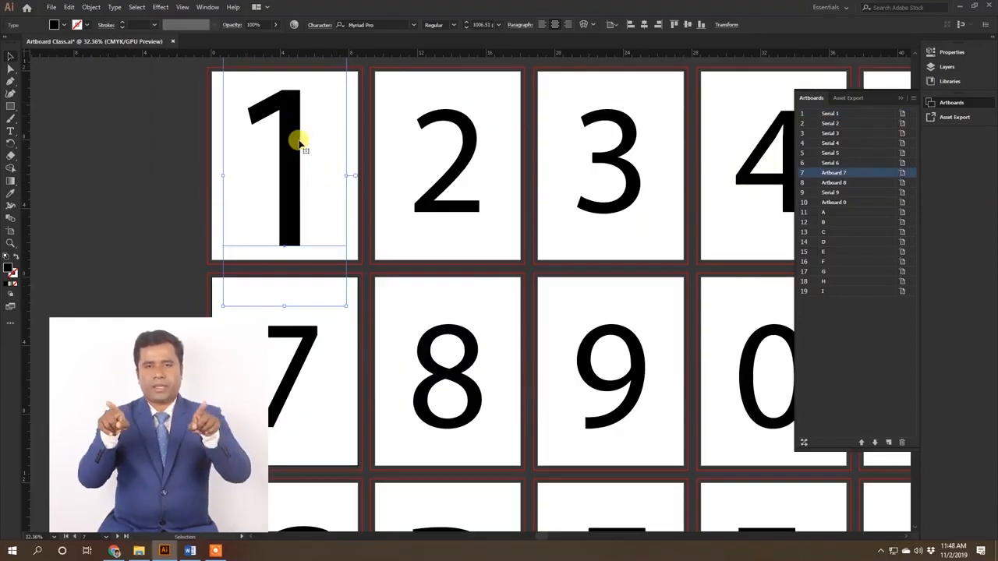
left_click(342, 126)
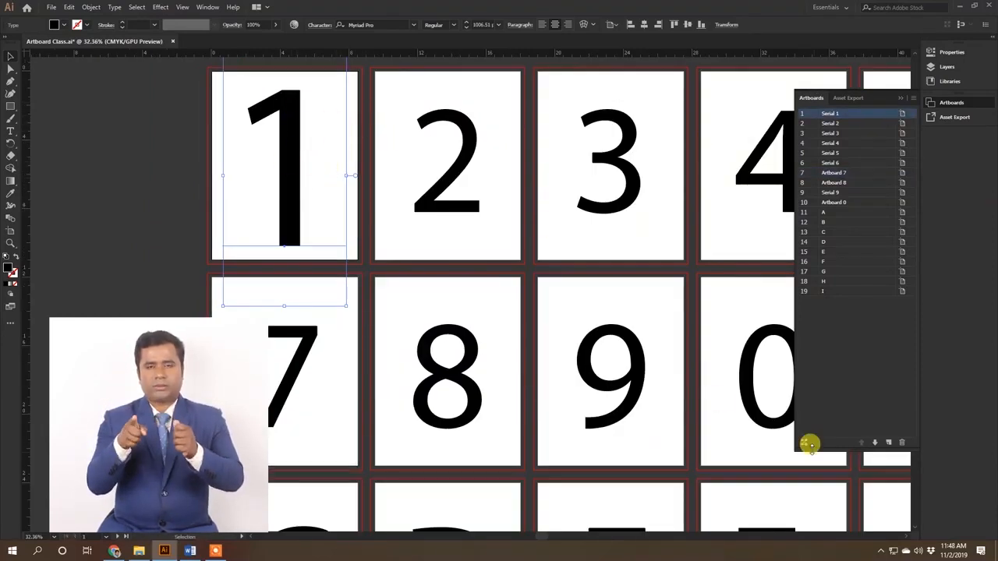
Step: Rearrange all artboards again in 6 columns with the spacing set to 2 in
left_click(803, 445)
left_click(413, 256)
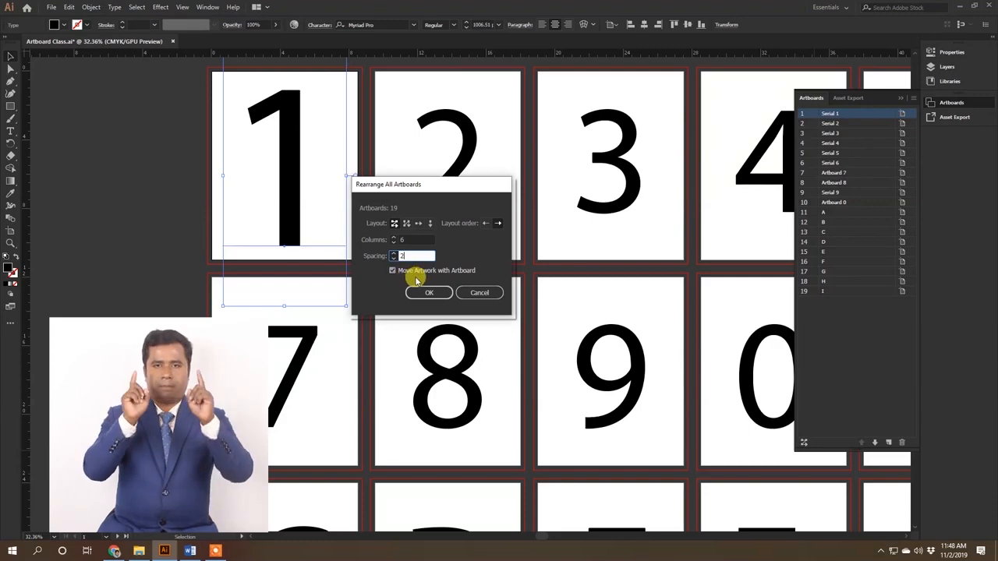
left_click(445, 294)
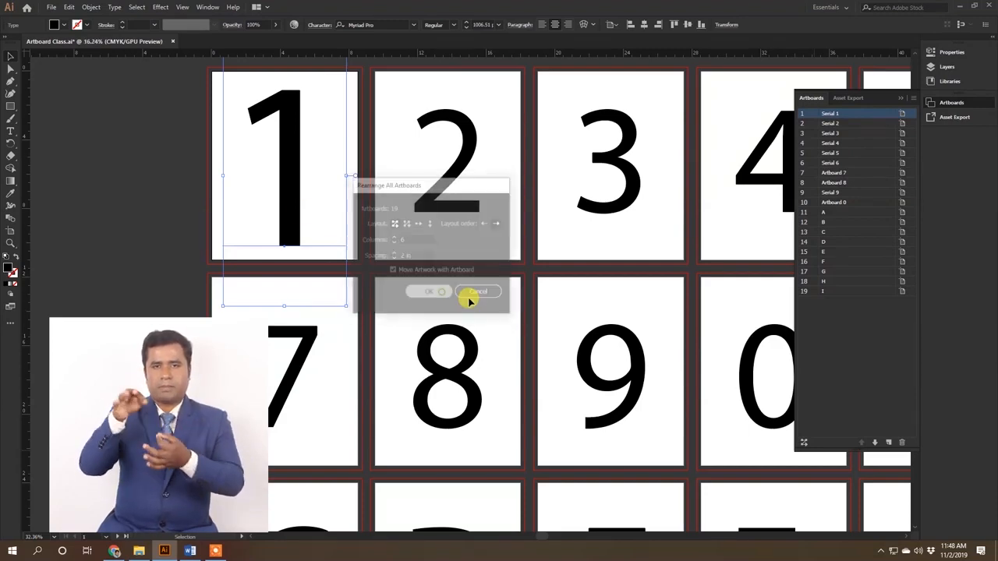
key("ctrl+alt+0")
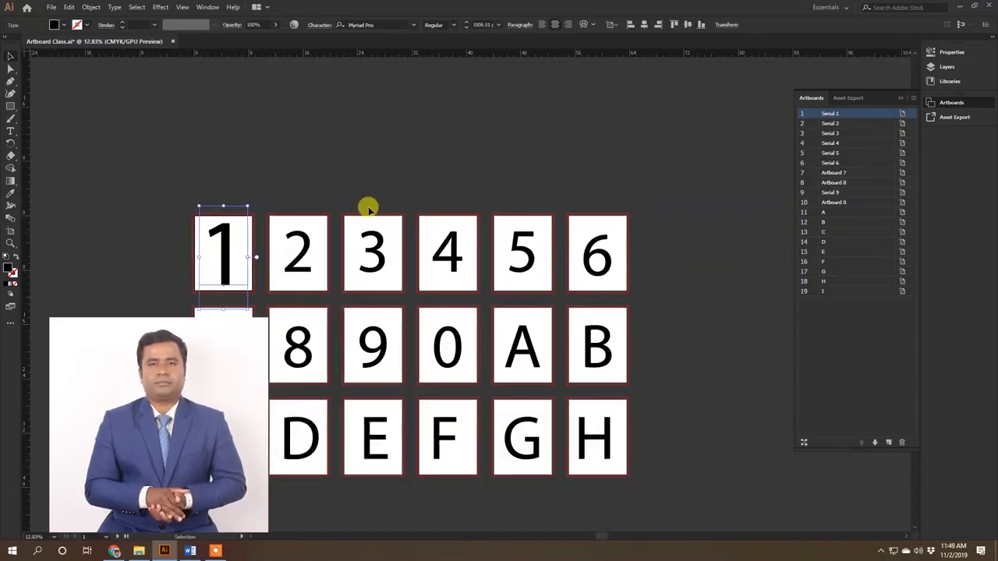
left_click(423, 171)
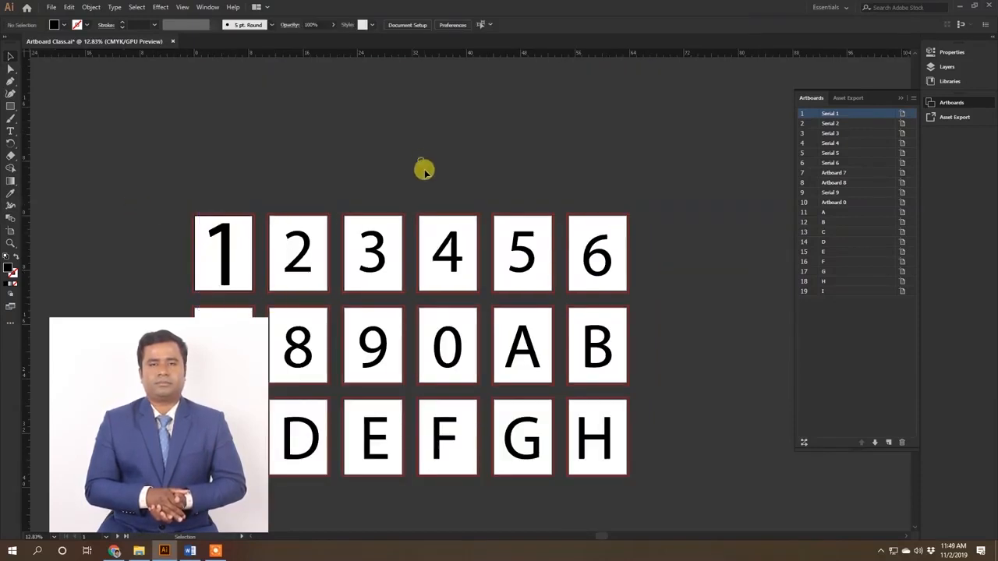
Step: Revert the document to its last saved version and collapse the artboard list
key("F12")
left_click(550, 292)
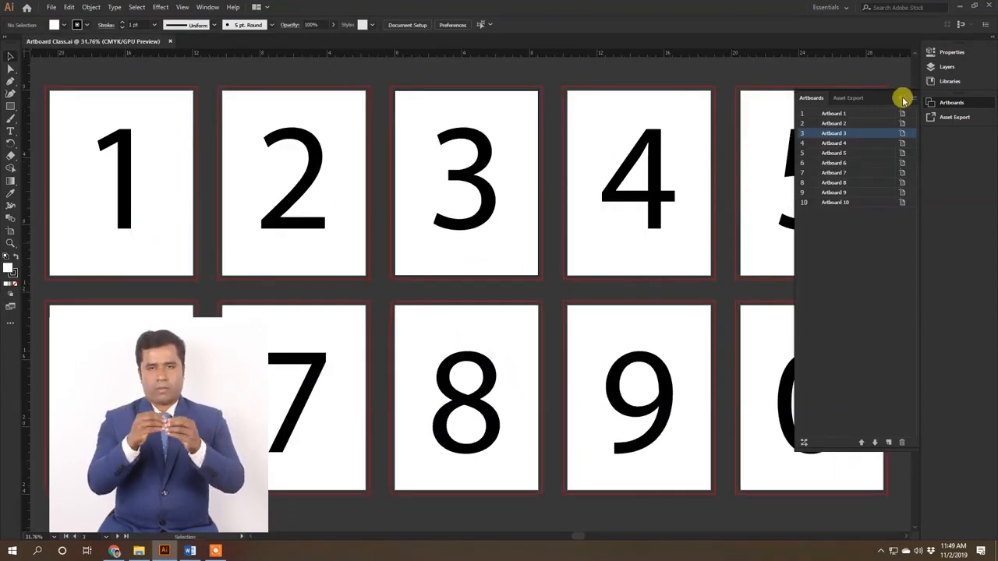
left_click(903, 100)
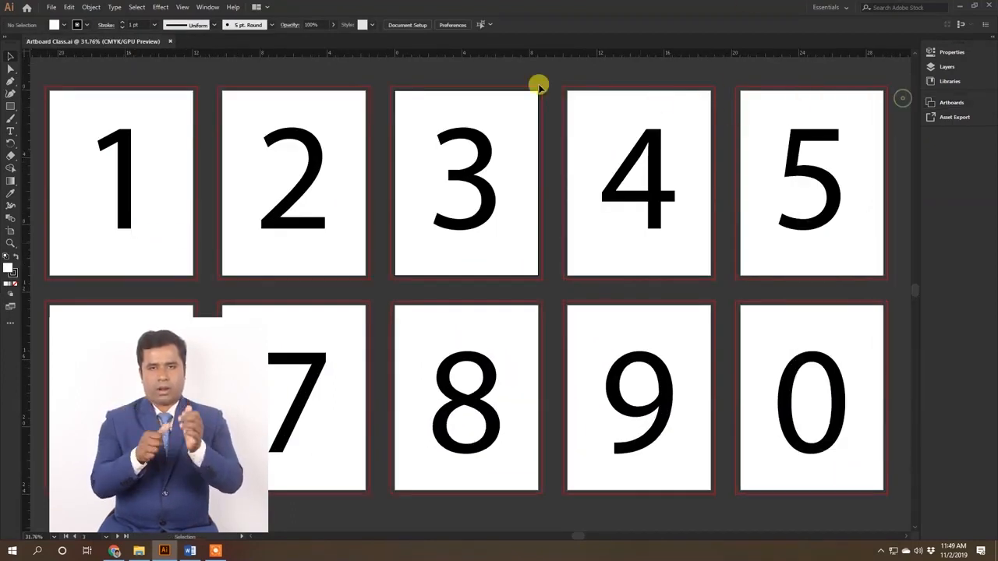
Step: Enter artboard editing and move artboards 1 to 4 out of the grid to uneven positions above it
scroll(548, 289, "down", 2)
left_click_drag(500, 246, 423, 286)
key("shift+o")
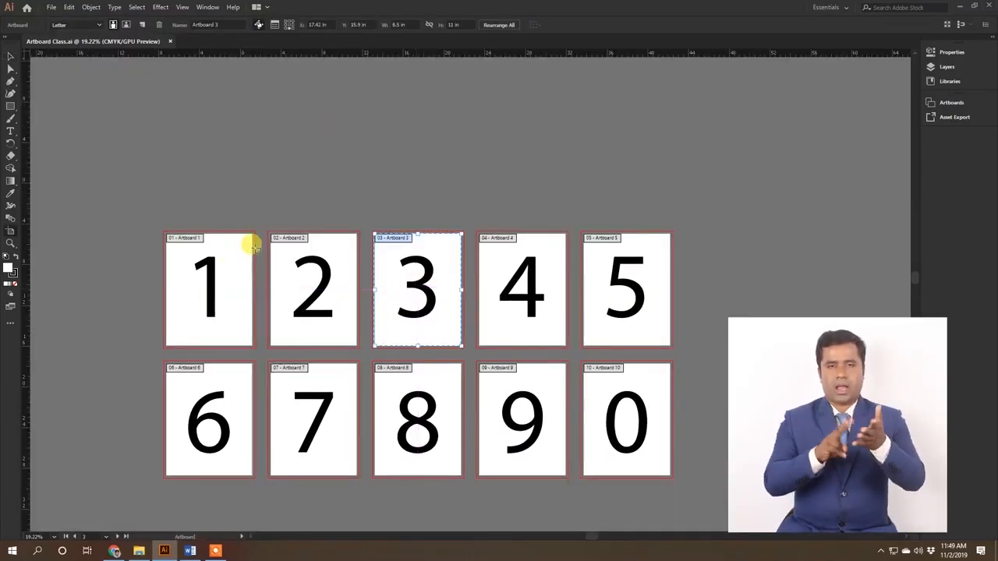
left_click_drag(229, 262, 160, 167)
left_click_drag(314, 251, 289, 155)
left_click_drag(419, 257, 472, 129)
left_click_drag(528, 258, 702, 125)
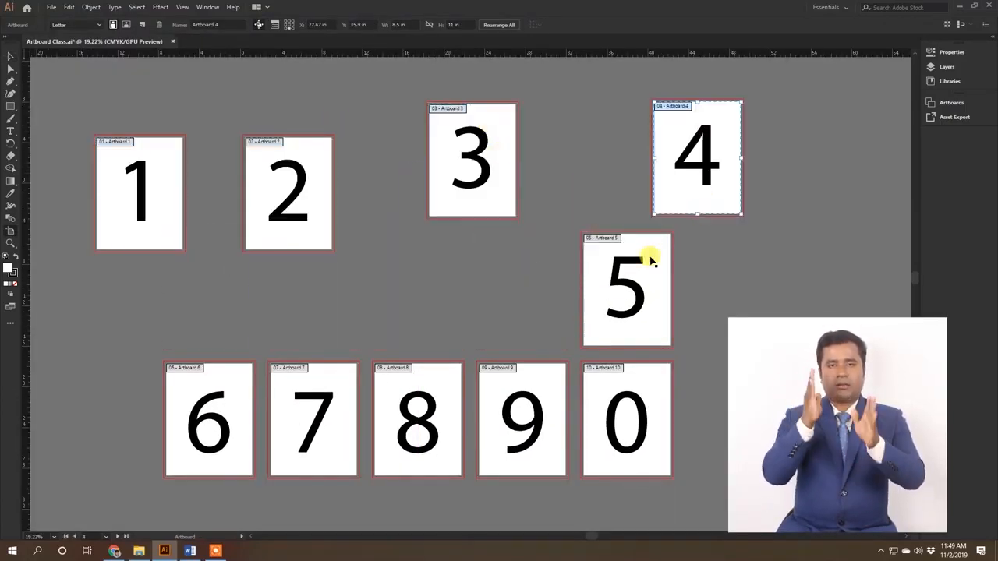
Step: Scatter artboards 5 to 10 with their artwork to irregular positions around the canvas
left_click_drag(659, 257, 849, 272)
left_click_drag(630, 413, 788, 468)
left_click_drag(538, 461, 618, 432)
left_click_drag(405, 419, 478, 478)
left_click_drag(328, 370, 447, 312)
left_click_drag(167, 367, 6, 269)
left_click_drag(168, 335, 336, 296)
left_click_drag(179, 299, 196, 335)
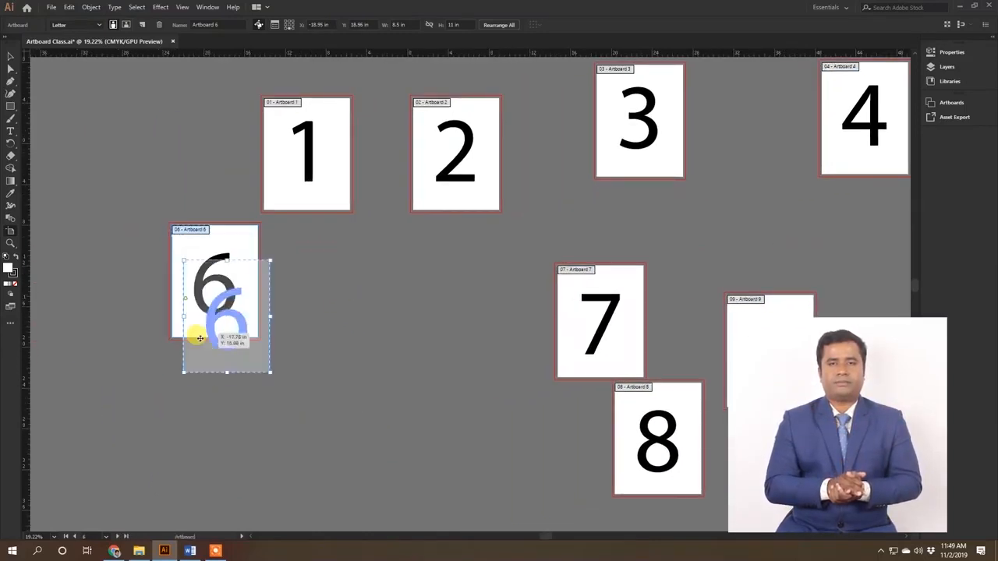
left_click_drag(580, 295, 477, 332)
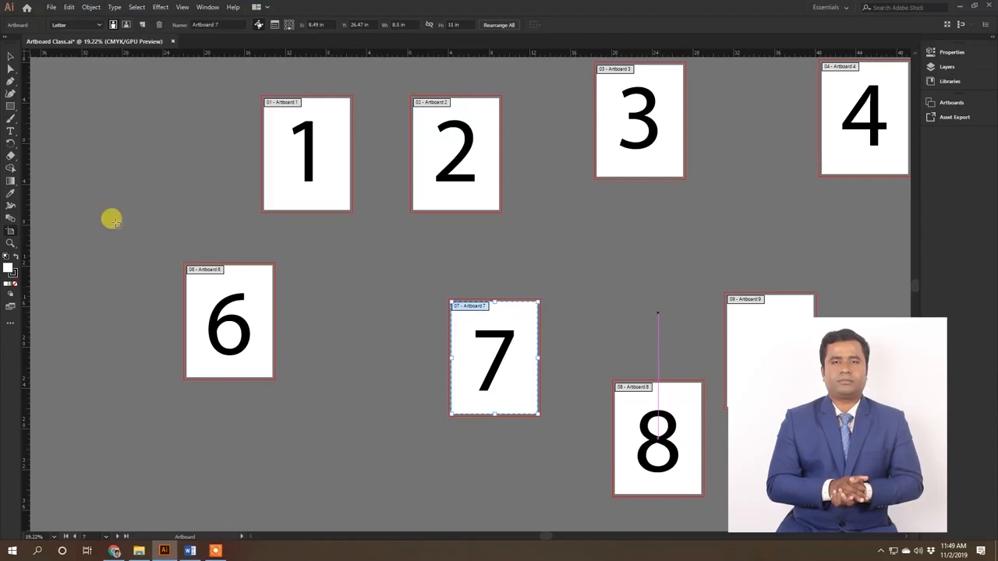
Step: Shift artboard 2 slightly, select artboards 1 to 5 together and align them by their top edges
scroll(728, 165, "down", 1)
scroll(733, 169, "down", 7)
scroll(741, 169, "right", 9)
scroll(740, 185, "up", 9)
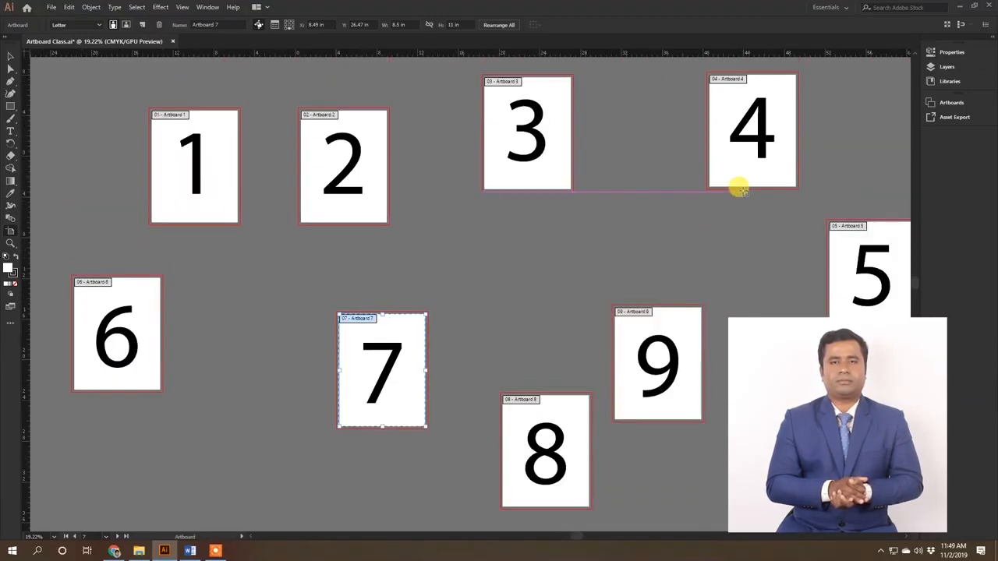
left_click_drag(342, 148, 331, 129)
left_click(177, 140)
left_click(329, 125, "shift")
left_click(499, 122, "shift")
left_click(757, 133, "shift")
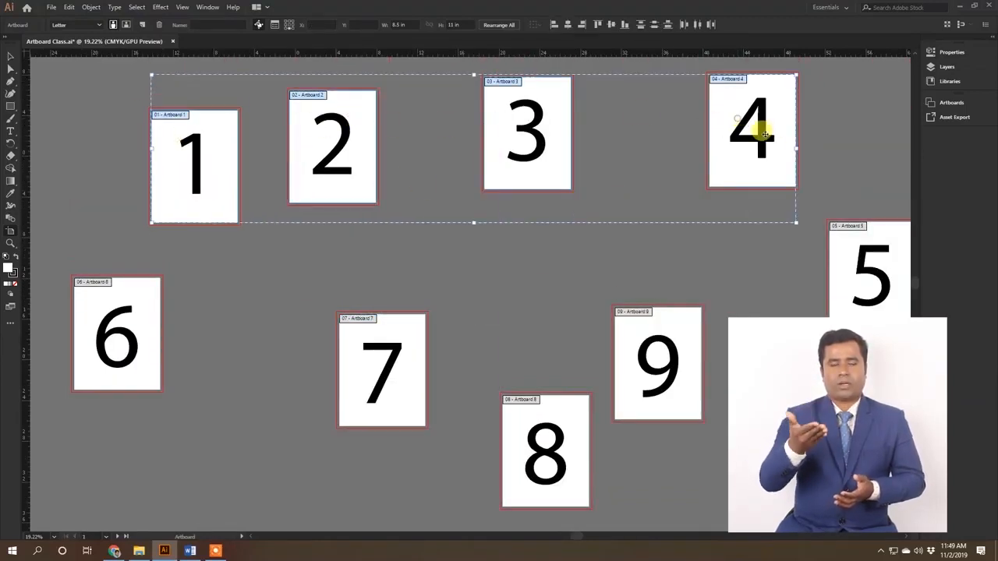
scroll(546, 172, "right", 7)
scroll(545, 172, "up", 3)
left_click(620, 286, "shift")
scroll(621, 266, "left", 7)
scroll(624, 241, "down", 2)
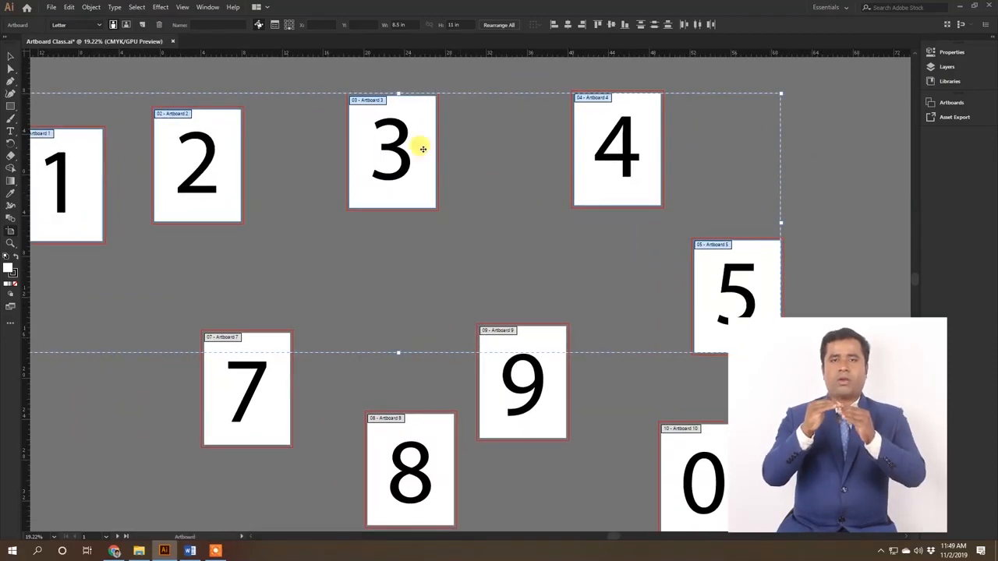
left_click(599, 24)
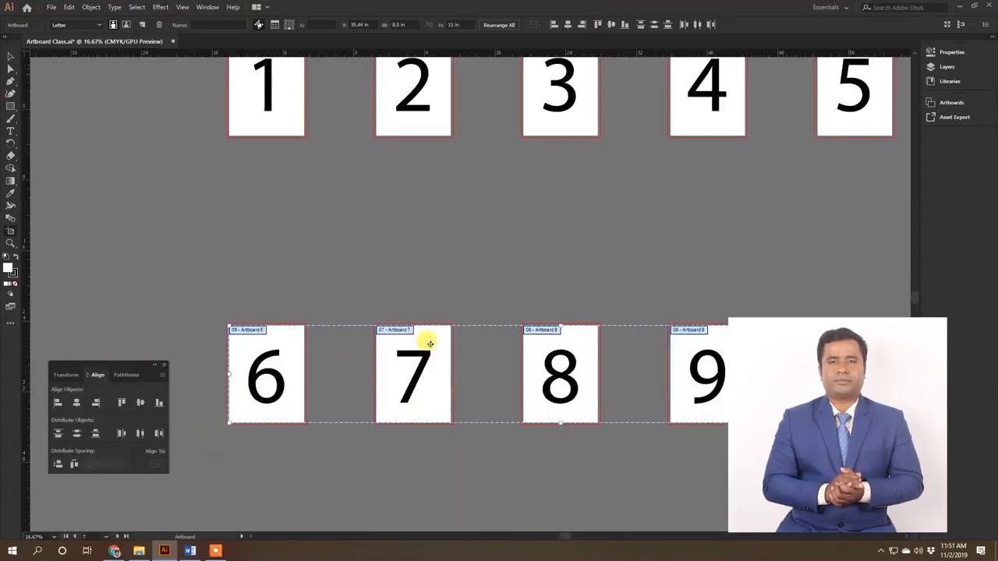
Step: Move the row of artboards 6 to 10 down and back with its artwork, and down to Y 24.85 in without the numerals
left_click_drag(424, 338, 442, 174)
left_click_drag(648, 213, 494, 266)
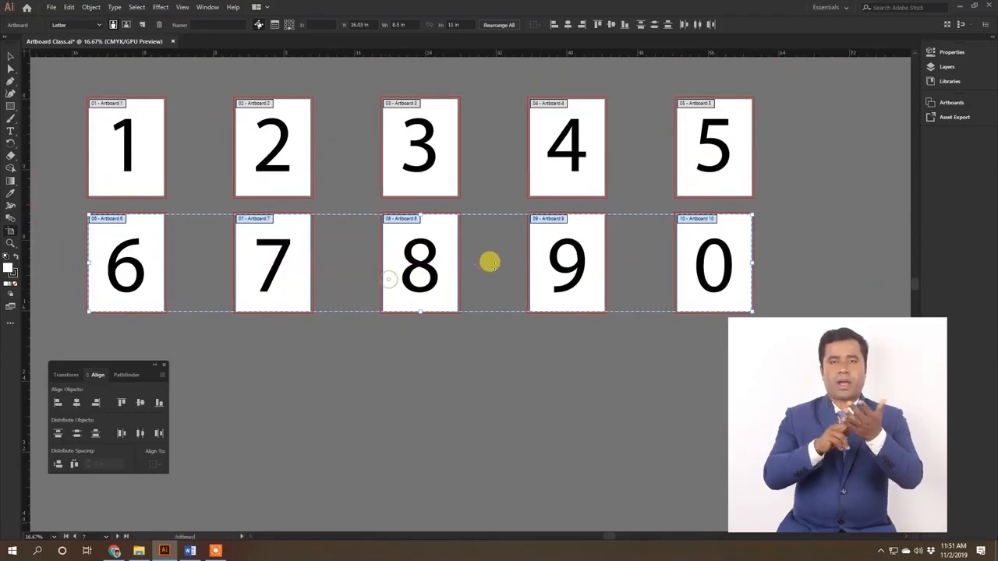
left_click_drag(285, 256, 451, 267)
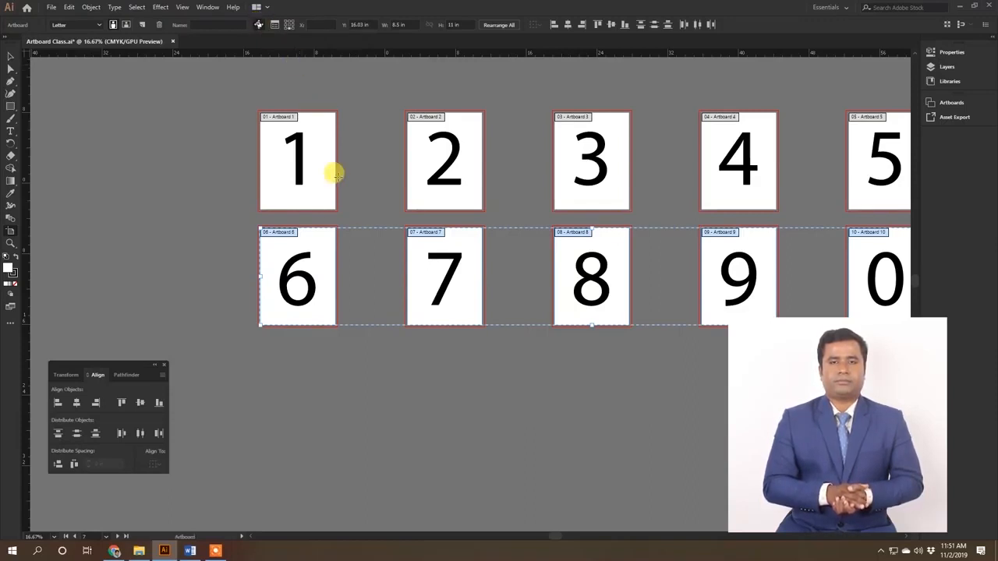
left_click_drag(314, 245, 256, 311)
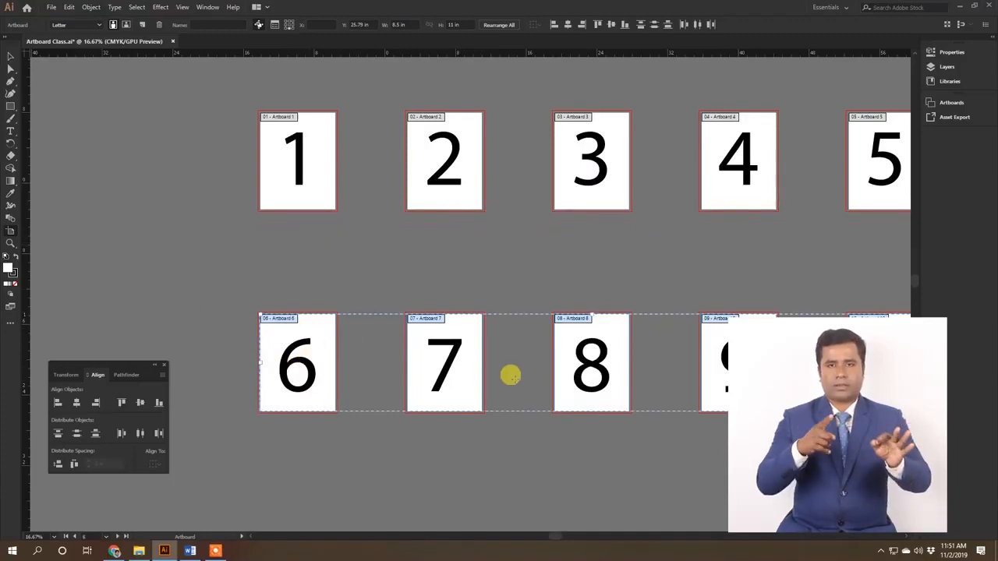
left_click_drag(328, 350, 327, 262)
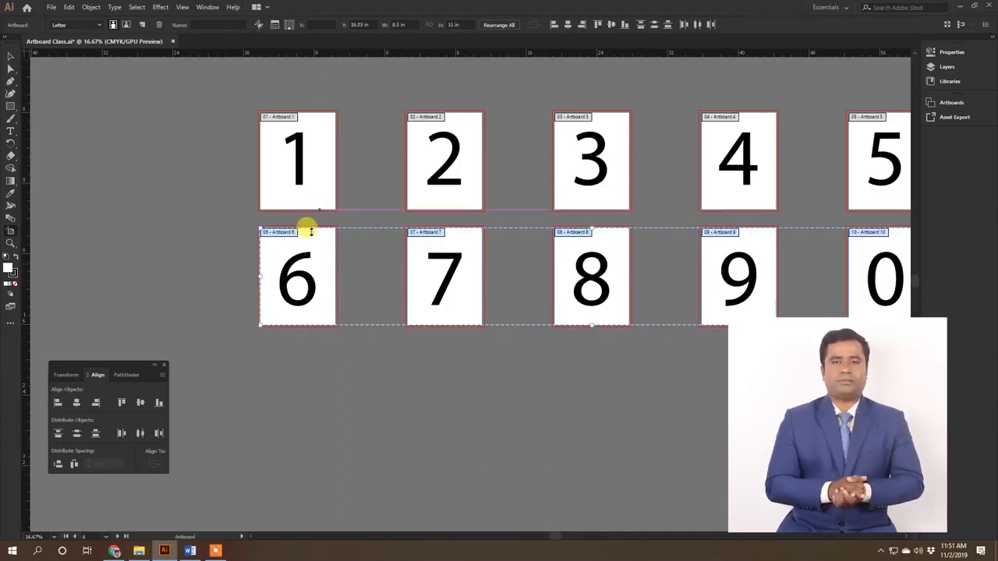
left_click_drag(316, 245, 325, 324)
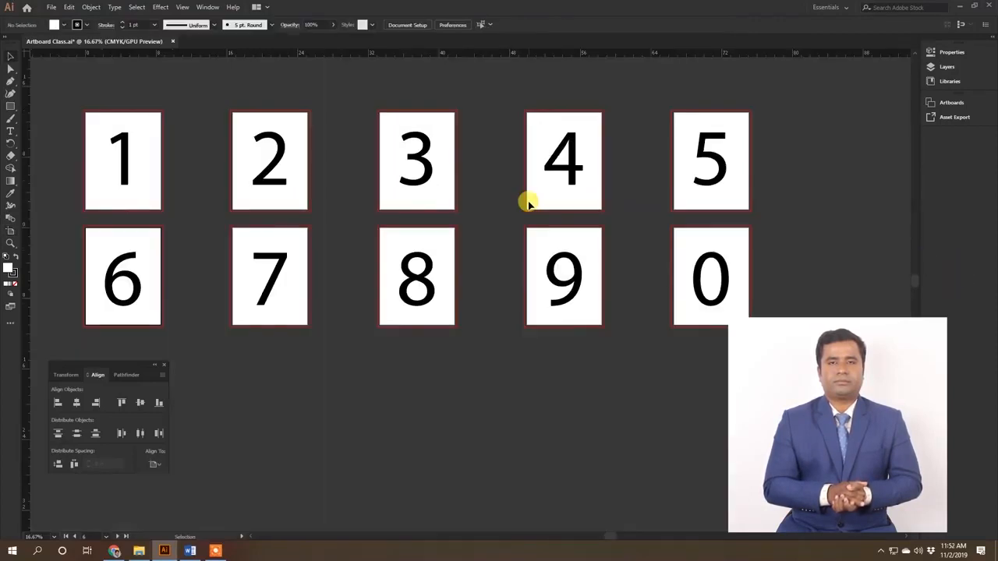
Step: Leave artboard editing and revert Artboard Class.ai to its last saved version
key("F12")
key("Escape")
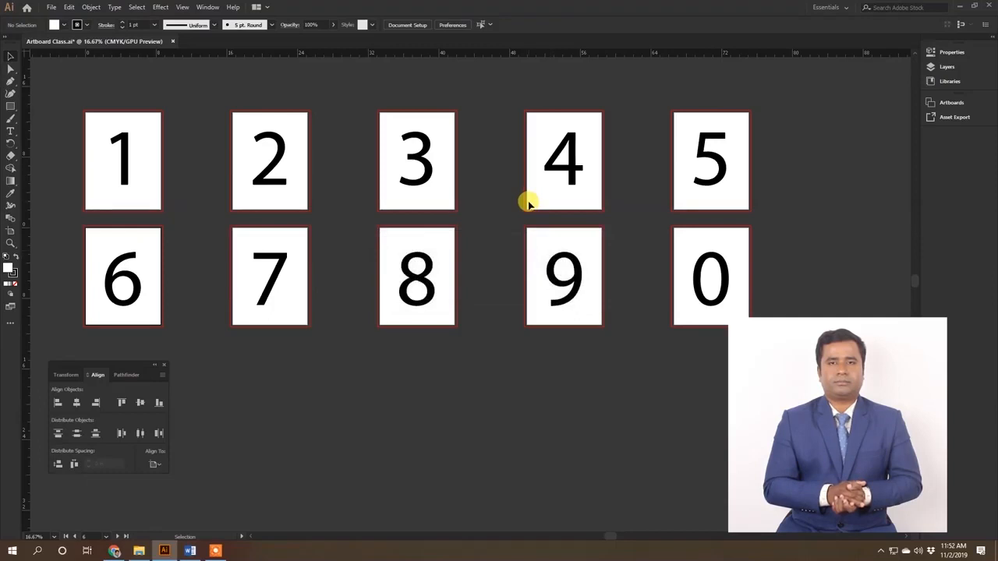
key("F12")
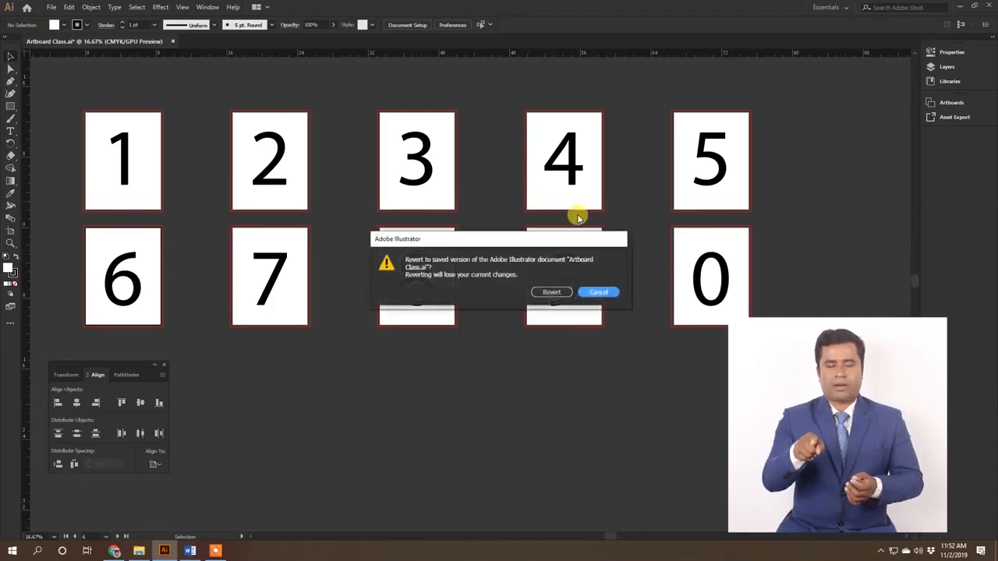
left_click(558, 293)
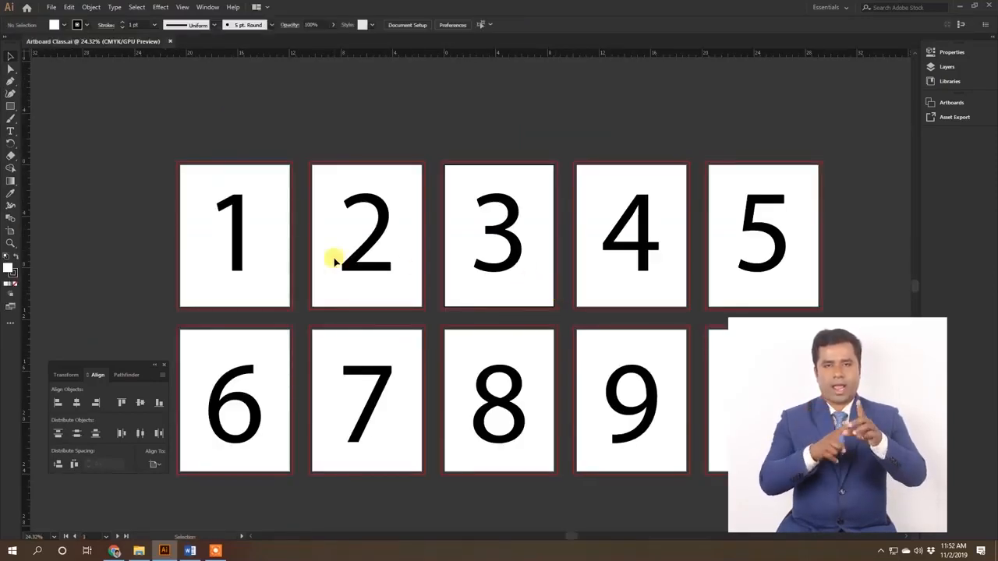
Step: Hide and show the rulers, and place a horizontal guide along artboard 1's top edge and a vertical guide along its left edge
scroll(99, 180, "up", 4)
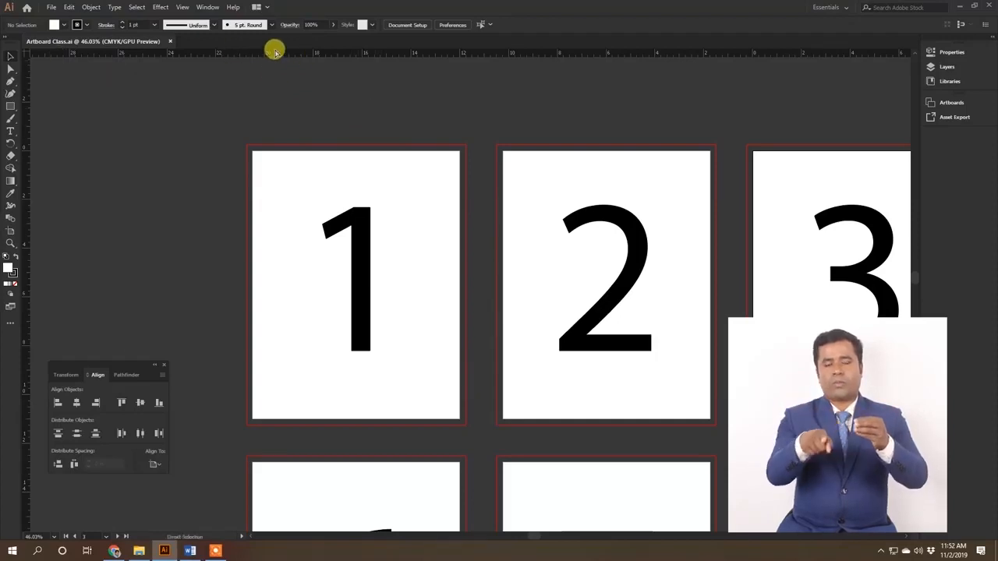
key("ctrl+r")
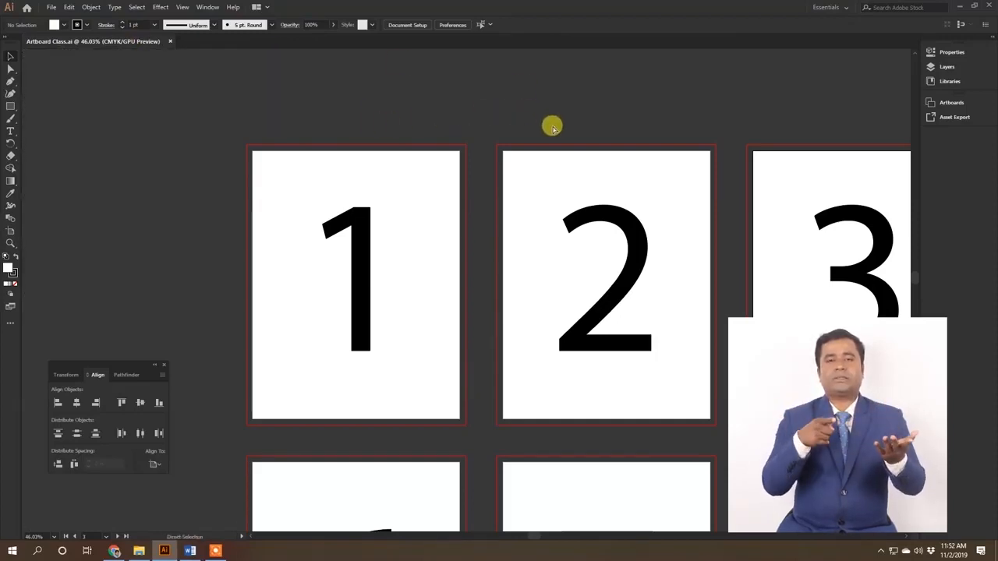
key("ctrl+r")
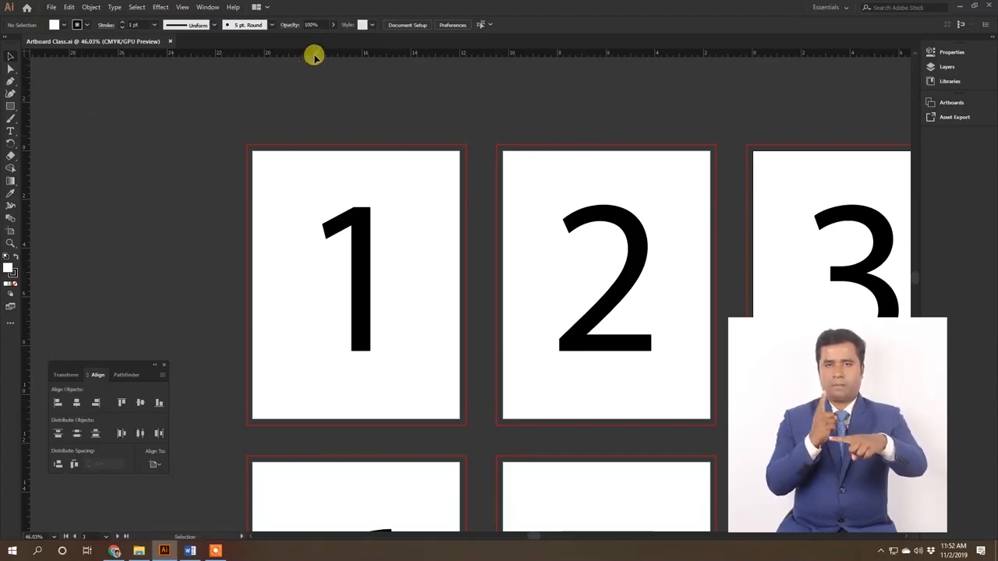
left_click_drag(301, 51, 306, 150)
left_click_drag(26, 153, 251, 178)
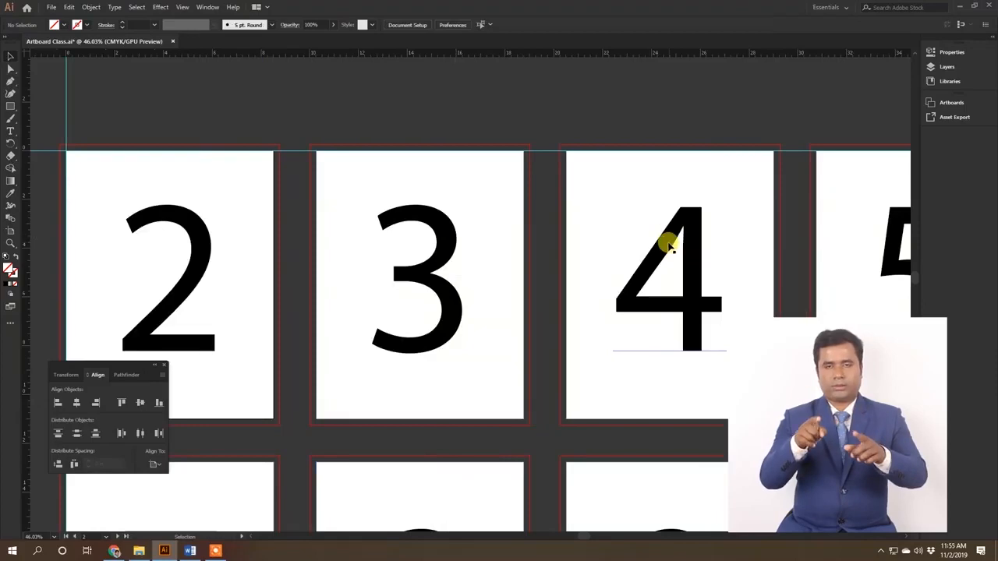
left_click_drag(591, 335, 478, 289)
left_click_drag(539, 347, 606, 355)
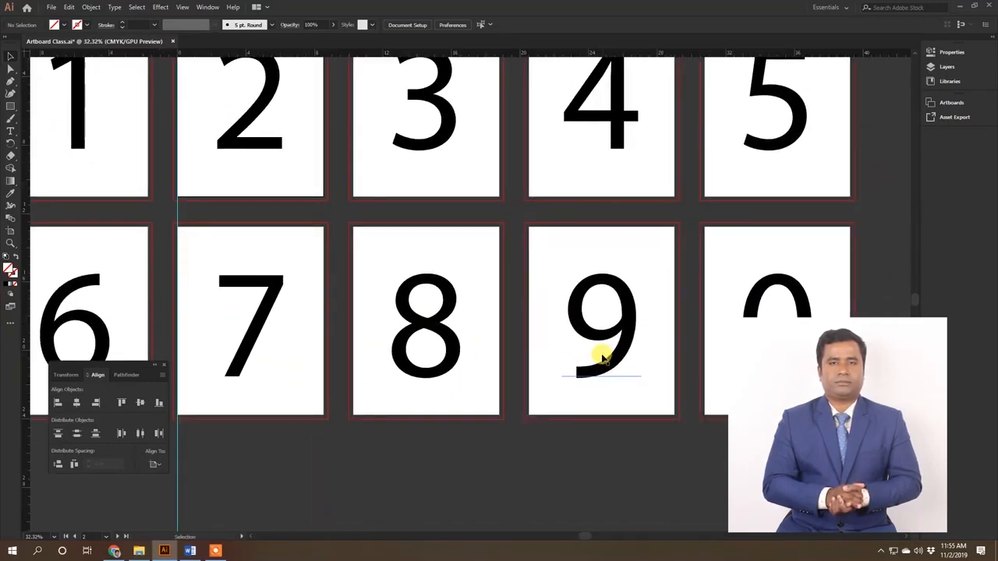
left_click_drag(602, 356, 469, 279)
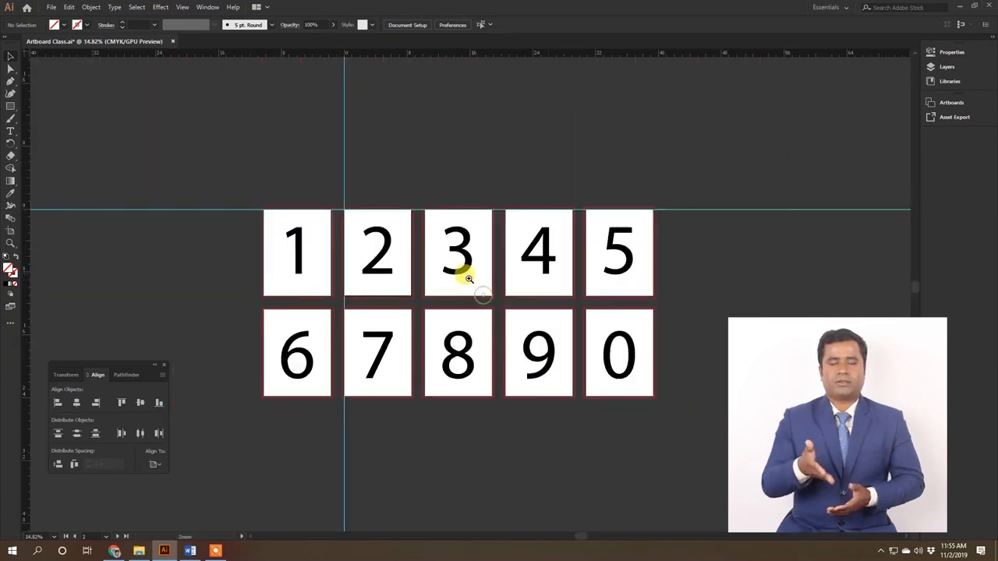